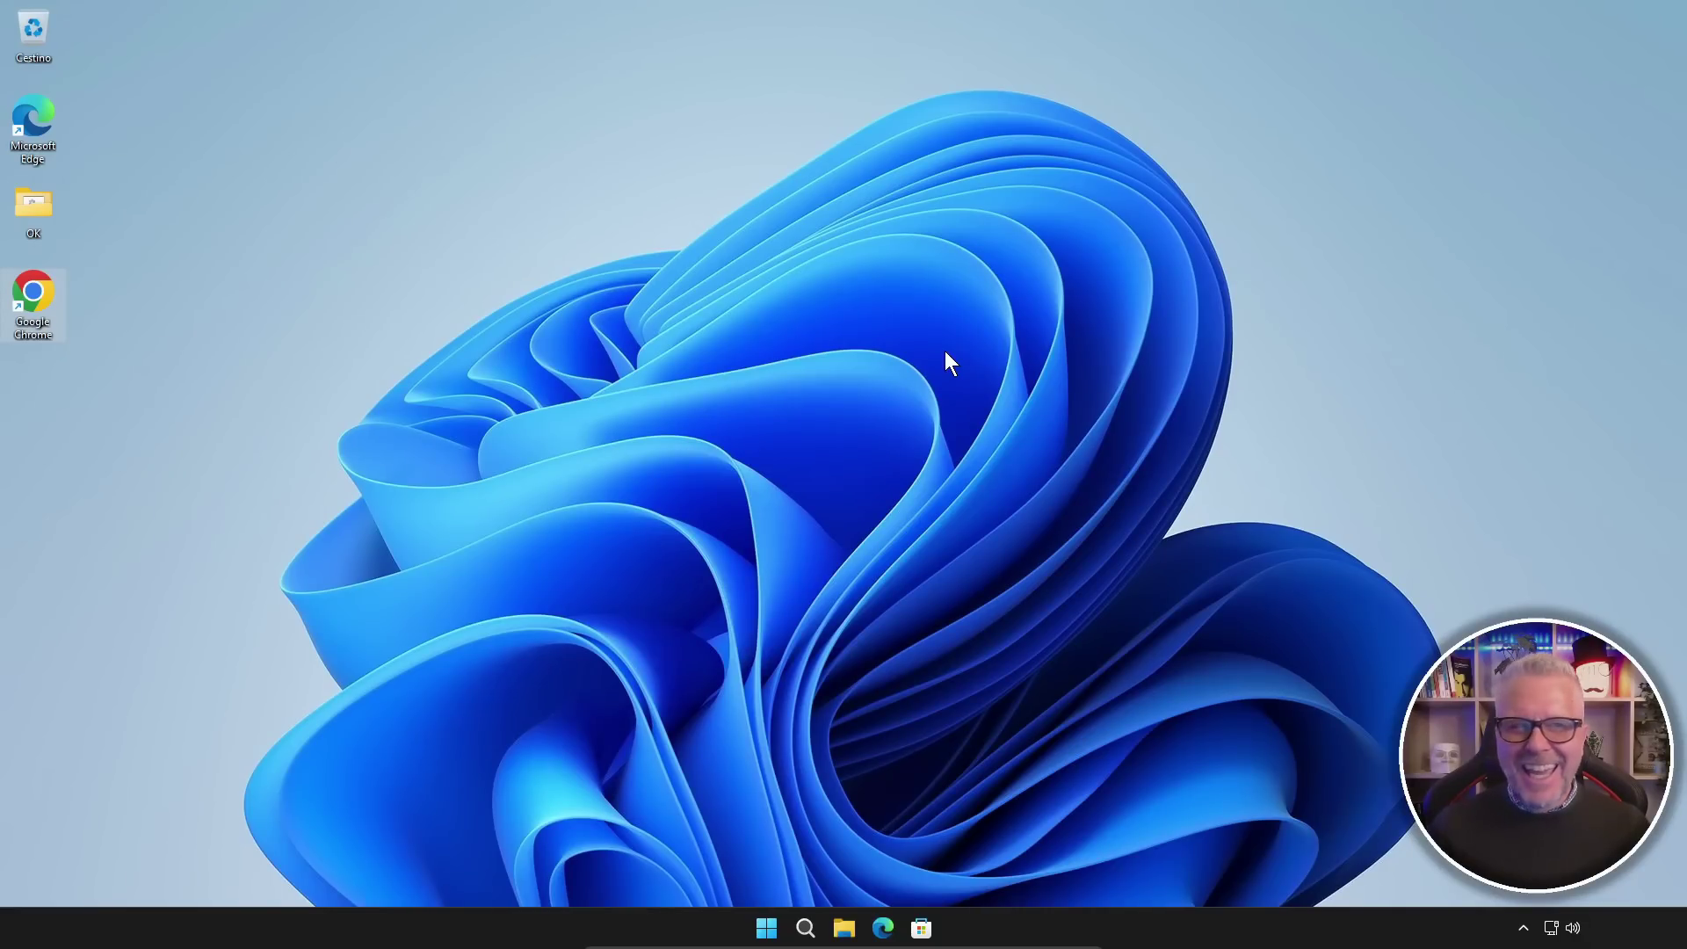
Step: Launch Google Chrome, search for "gentiluomo digitale" and open the Downloads page of the Gentiluomo Digitale website
double_click(34, 290)
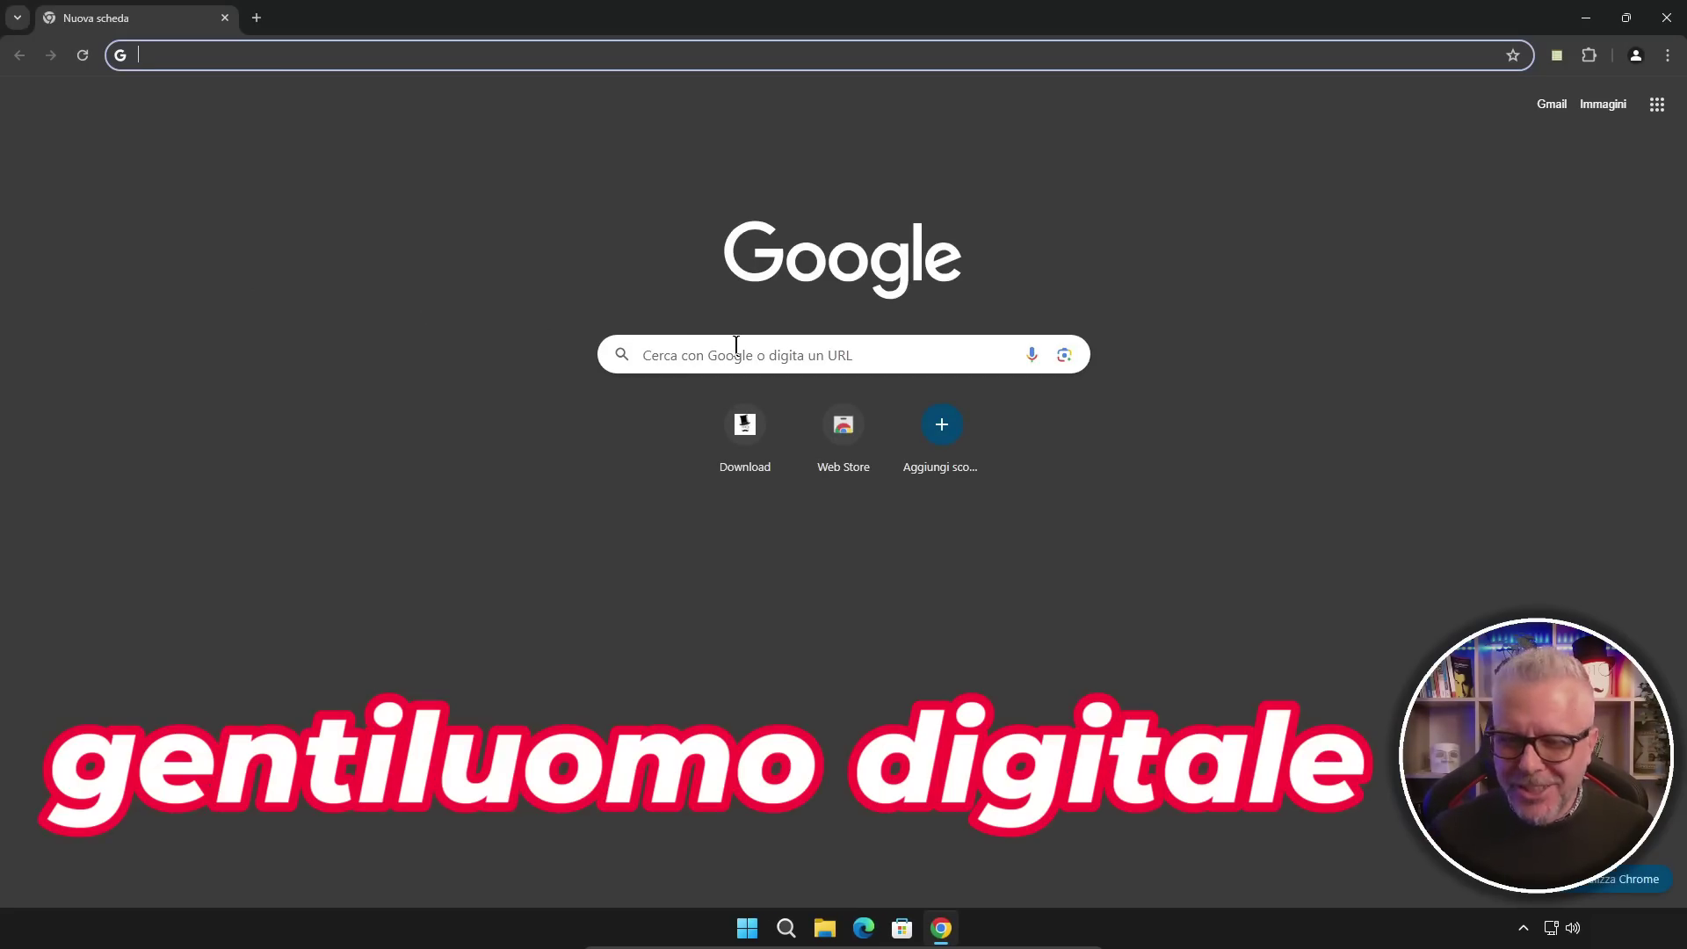
type("gentiluomo digitale")
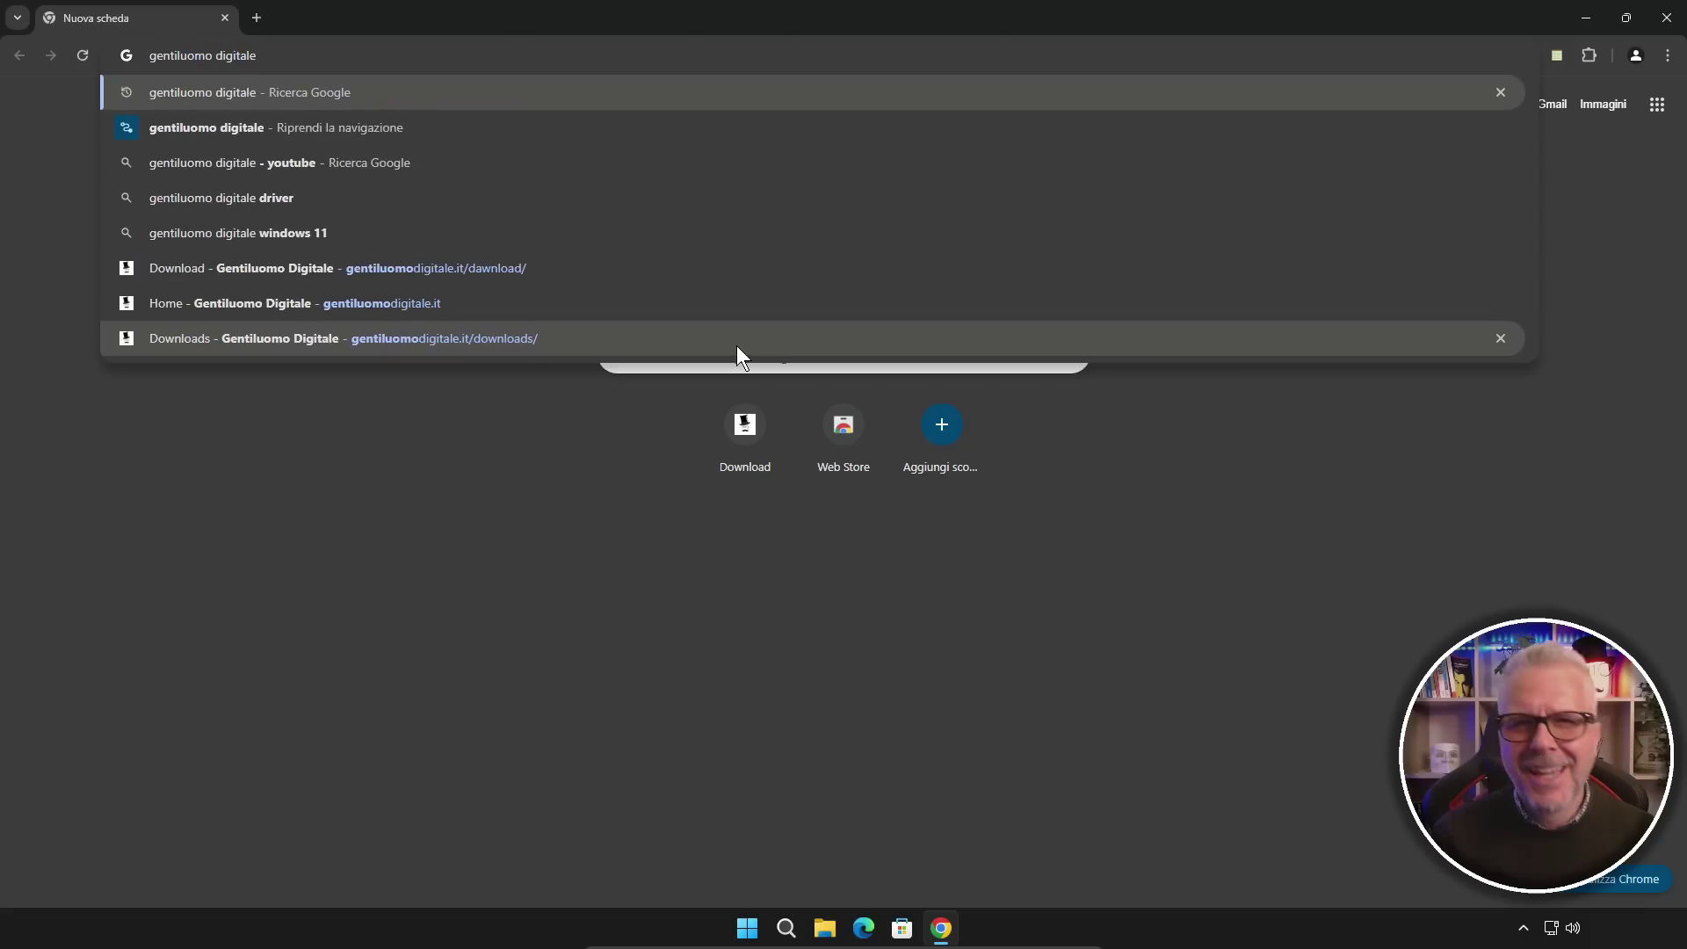
key("Return")
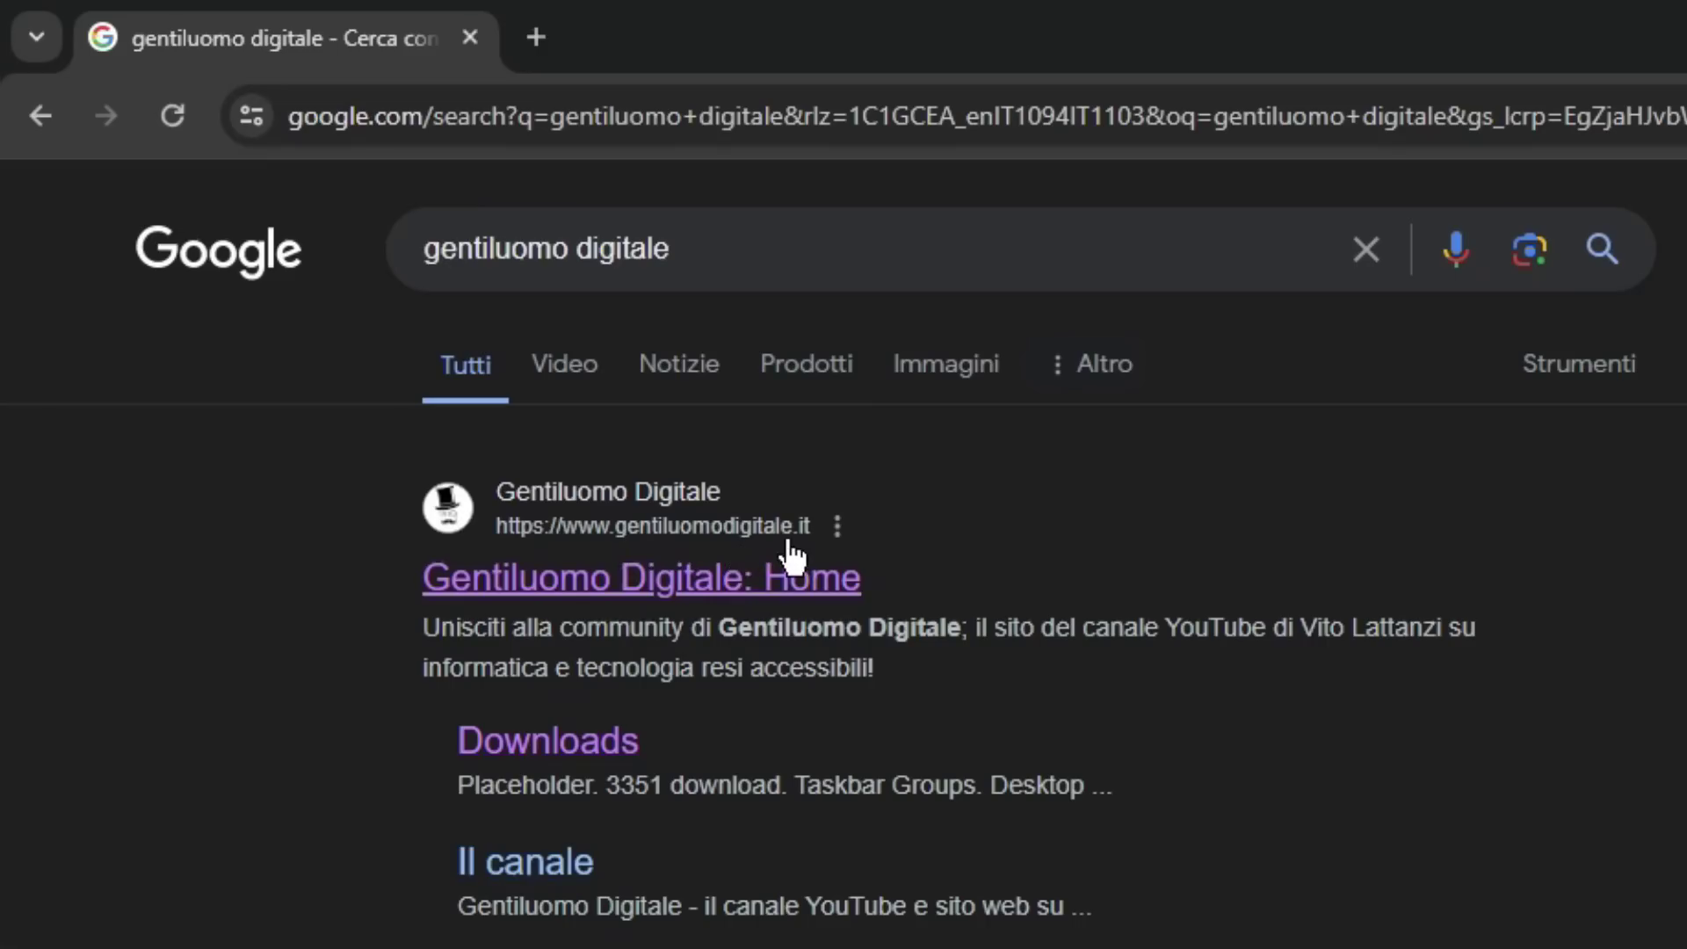
left_click(712, 591)
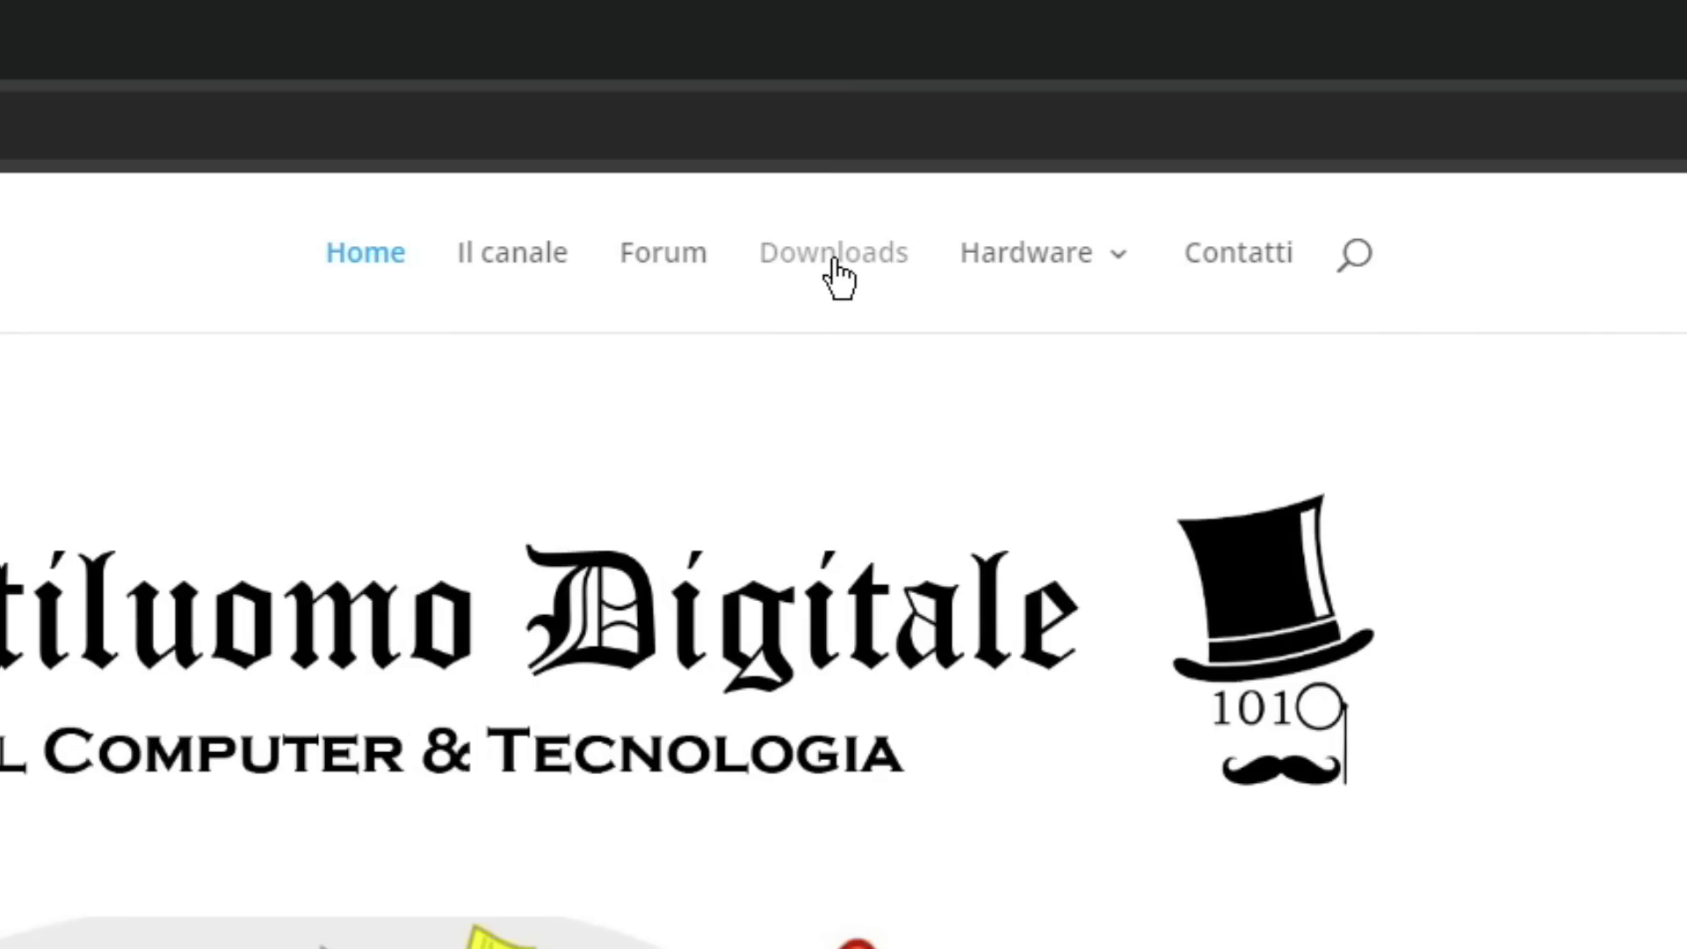
left_click(833, 260)
Step: Find the W11 X-Lite Optimum 24H2 entry on the page and download its archive from MediaFire
scroll(1033, 181, "down", 5)
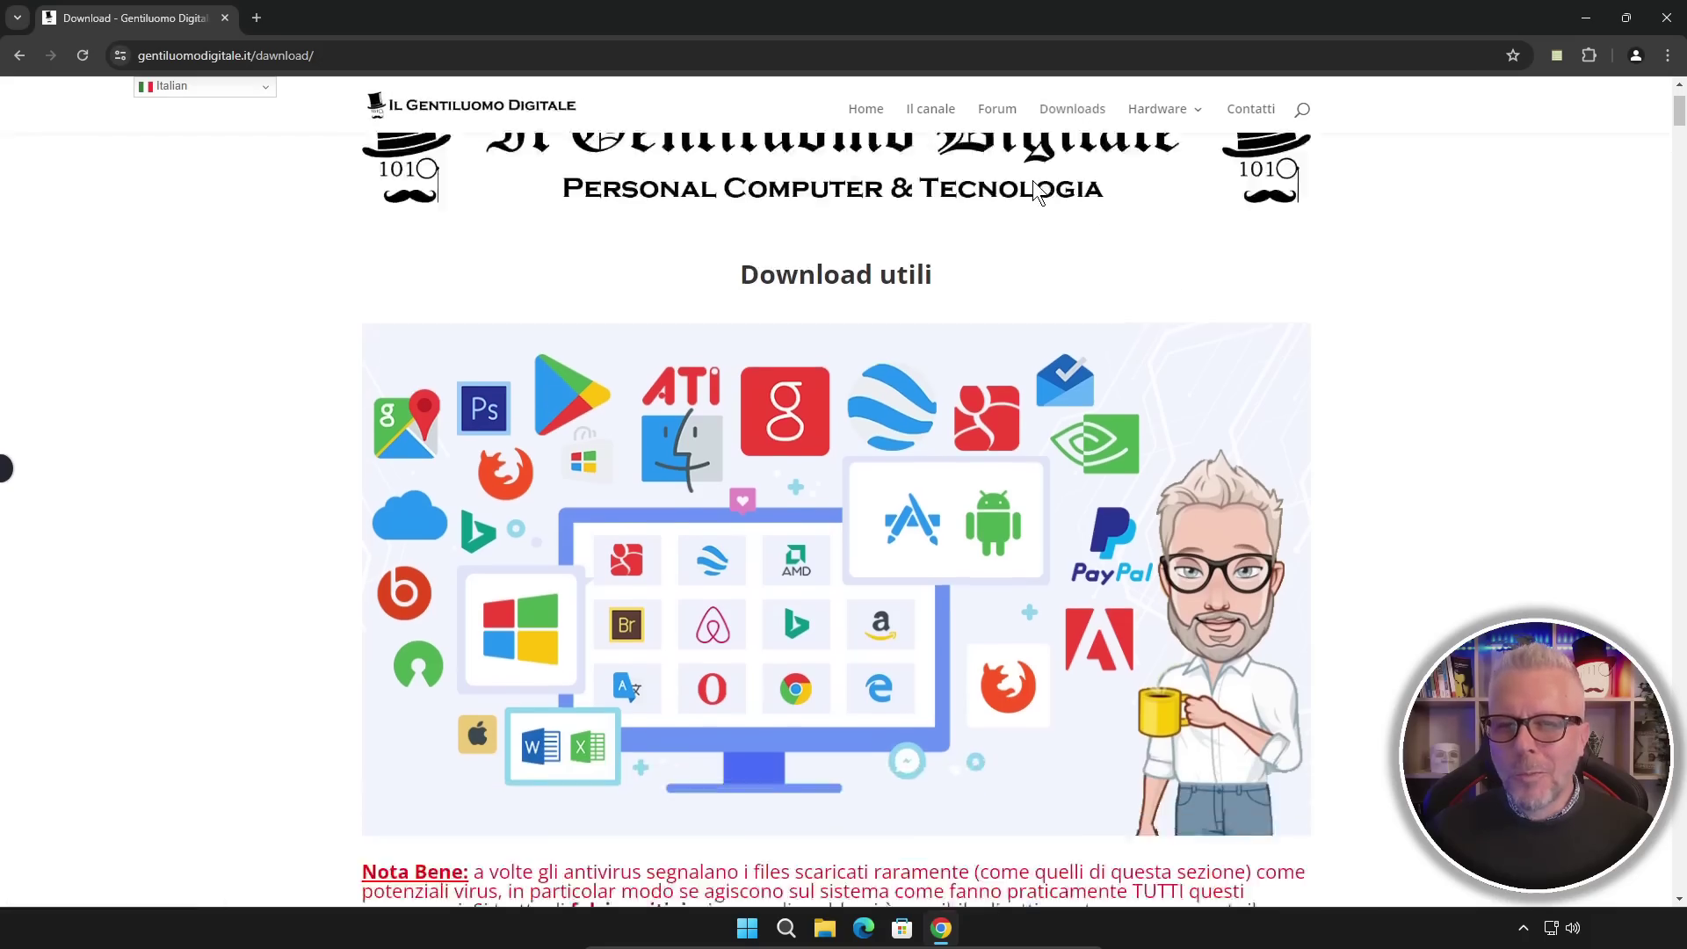
scroll(1001, 183, "down", 3)
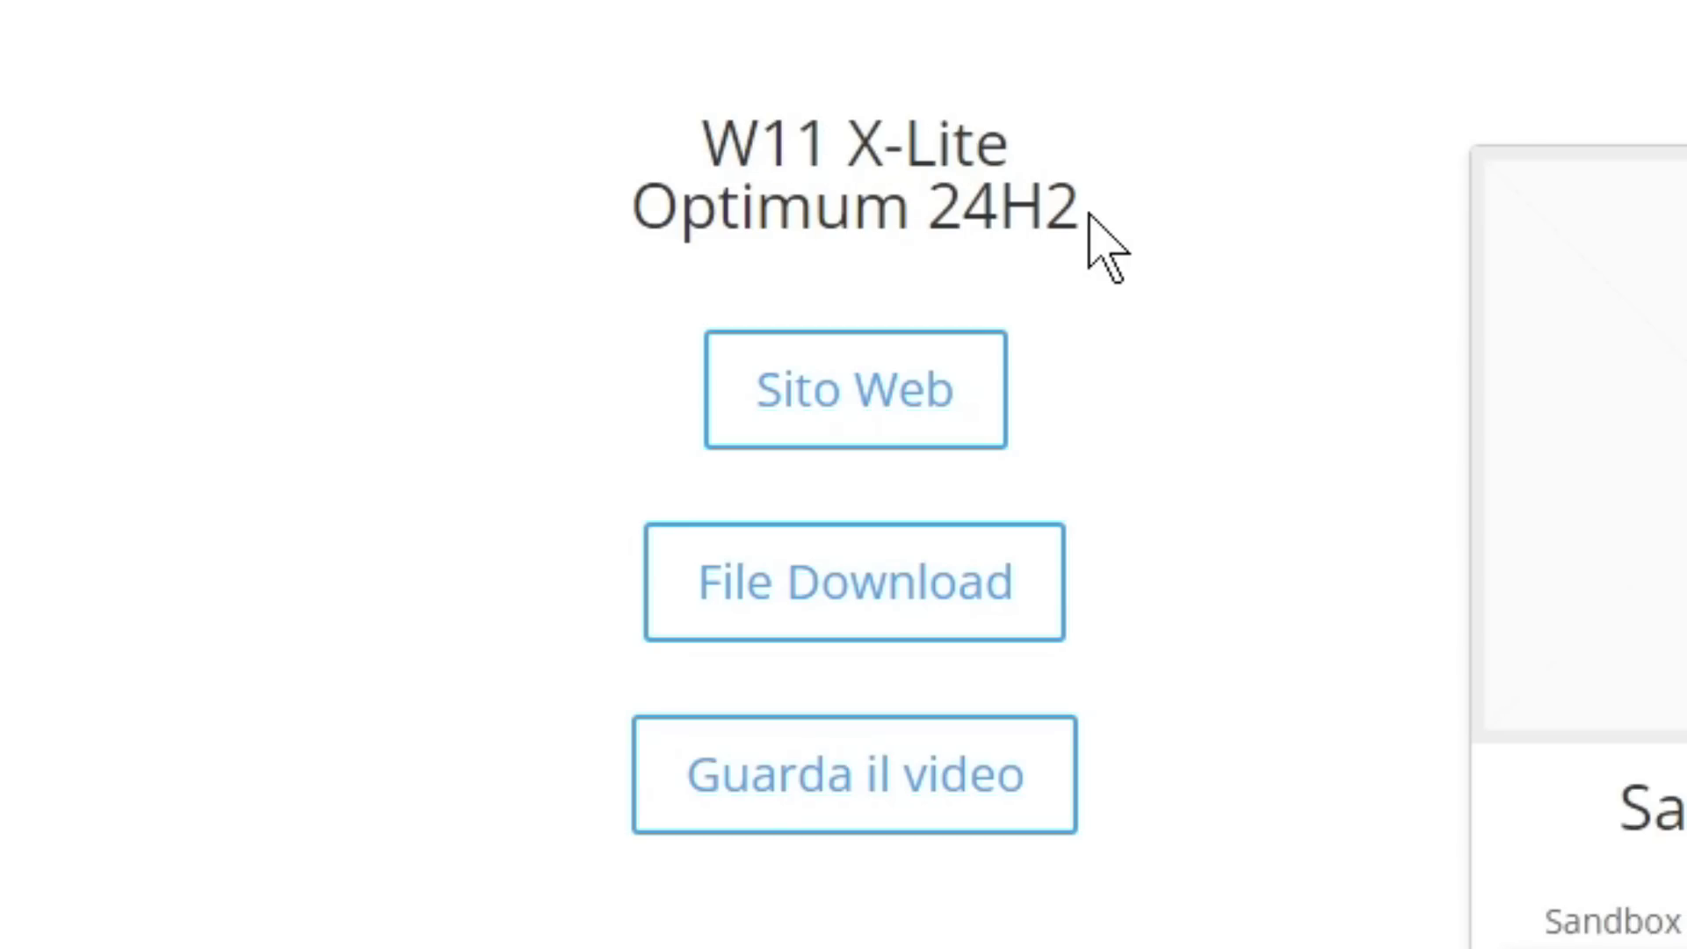
left_click_drag(1075, 211, 696, 114)
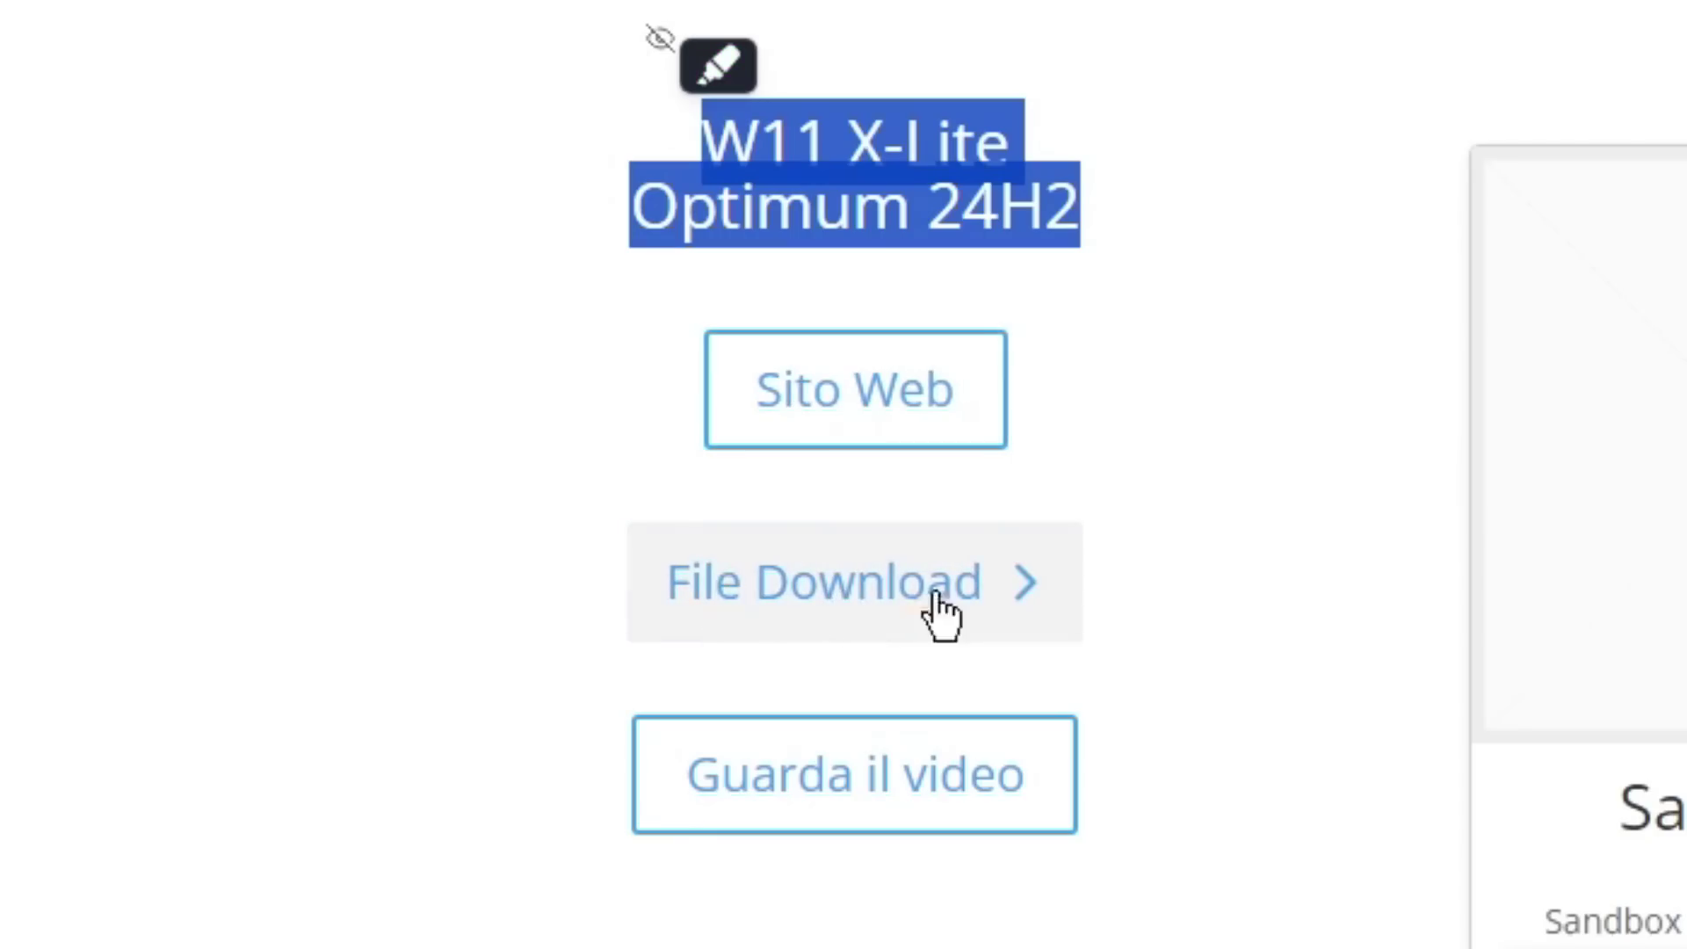
left_click(878, 612)
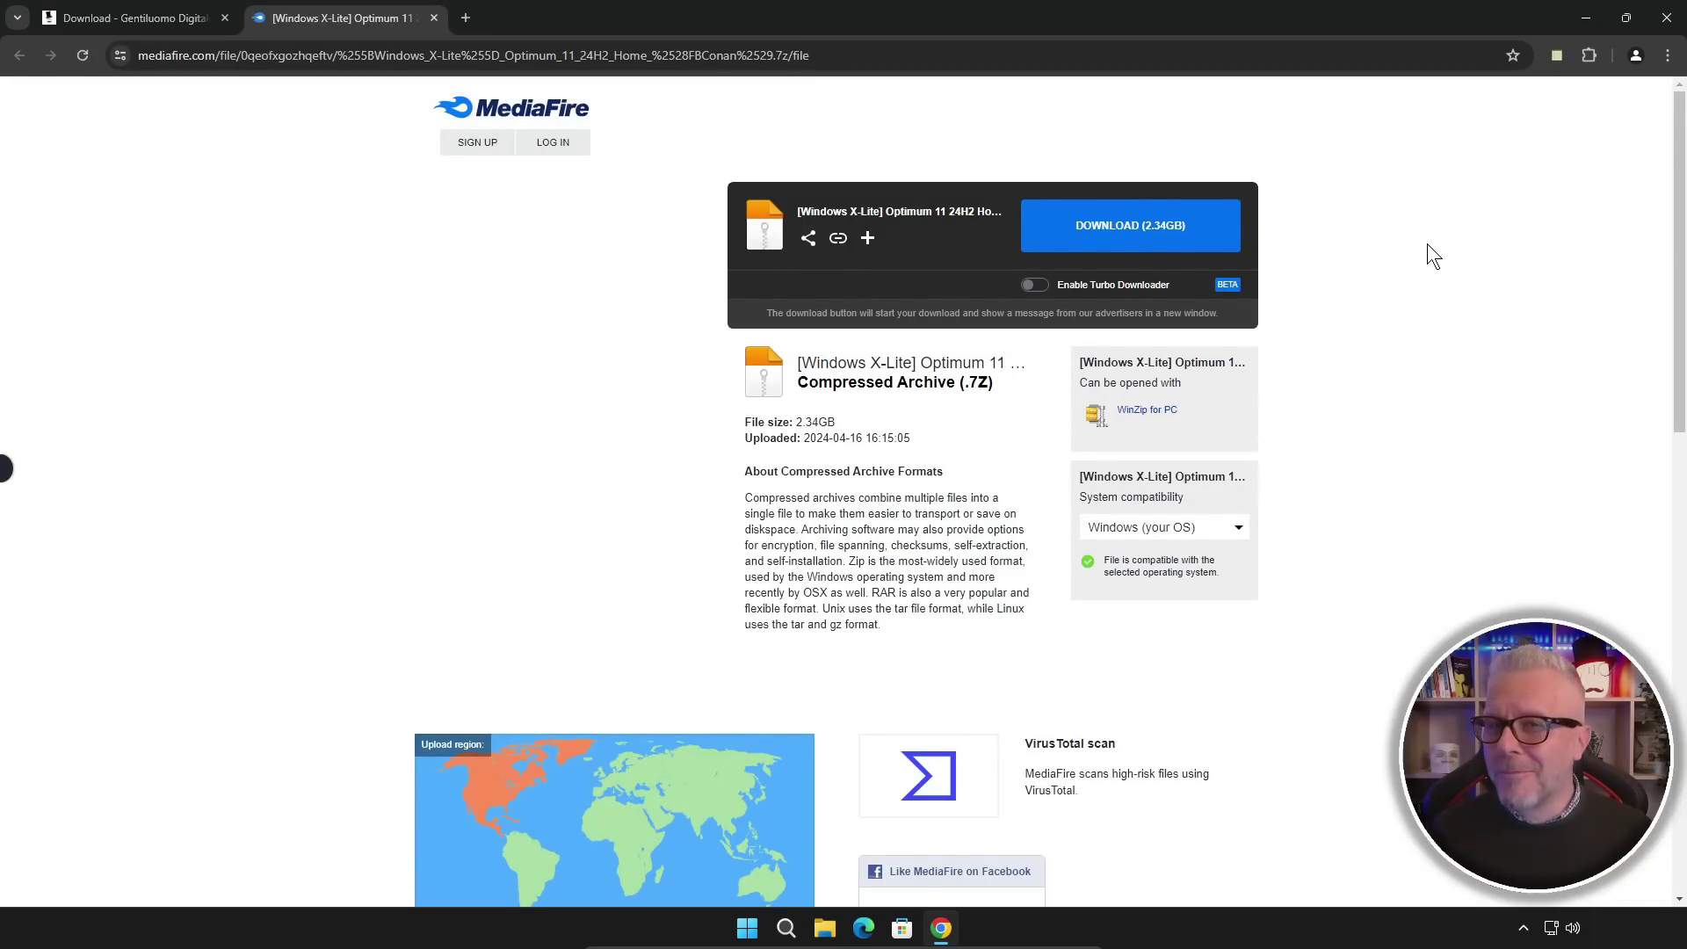
left_click(1141, 239)
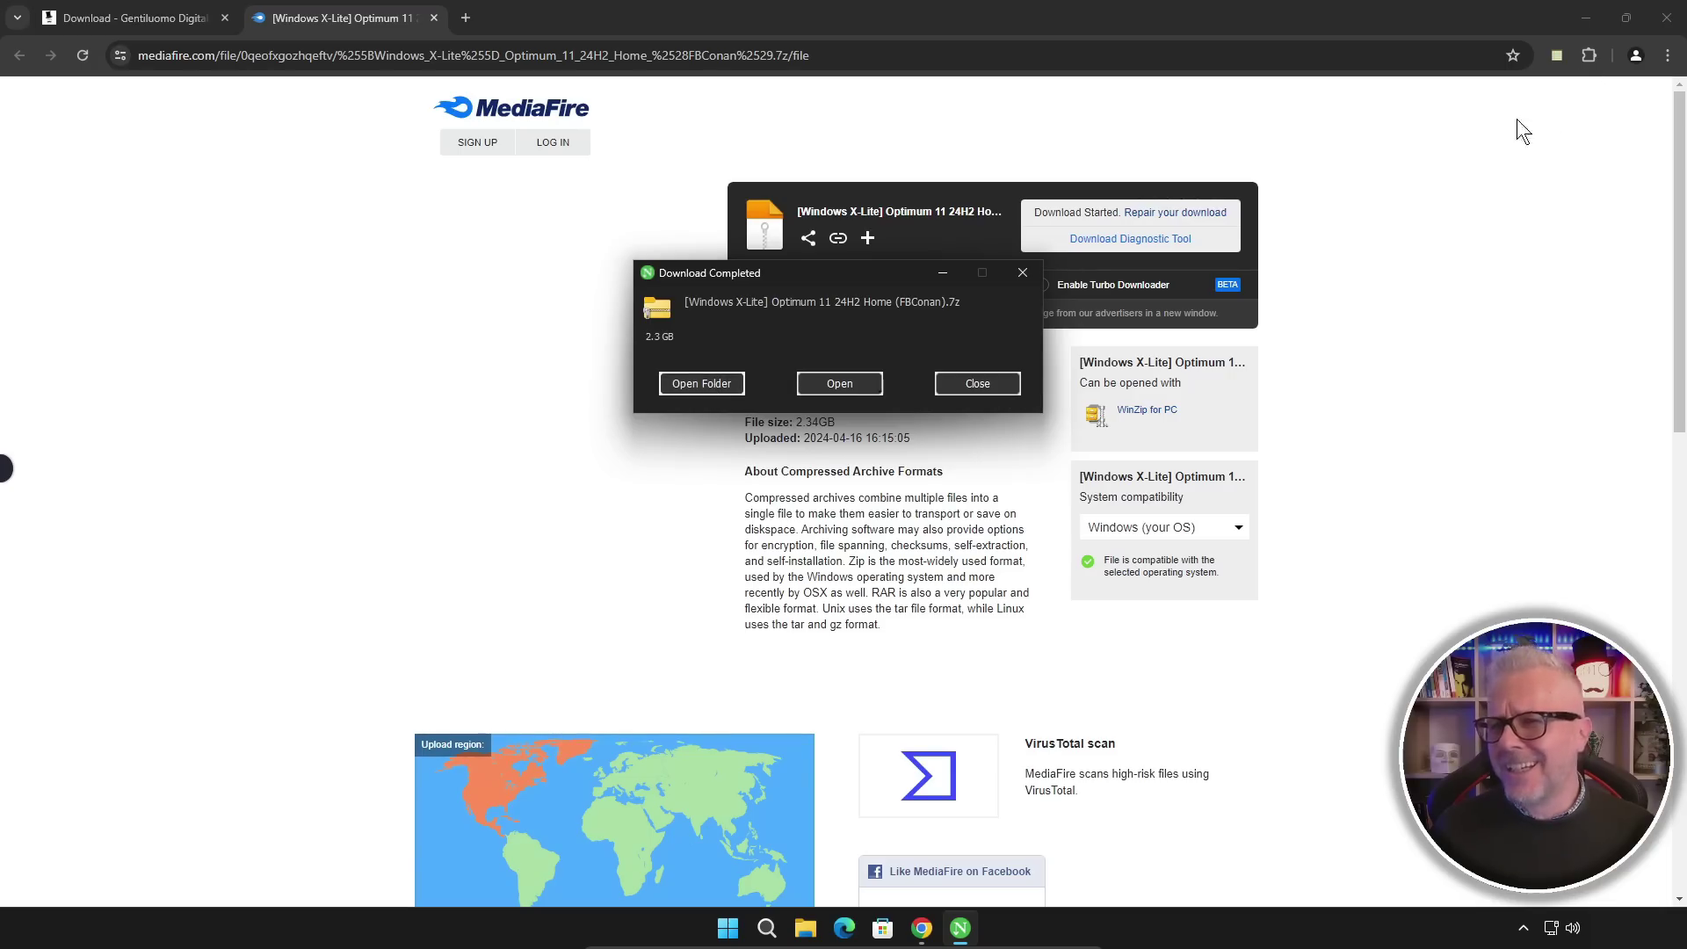
Step: Close the browser and open the folder inside the downloaded [Windows X-Lite] Optimum 11 24H2 Home archive
left_click(710, 385)
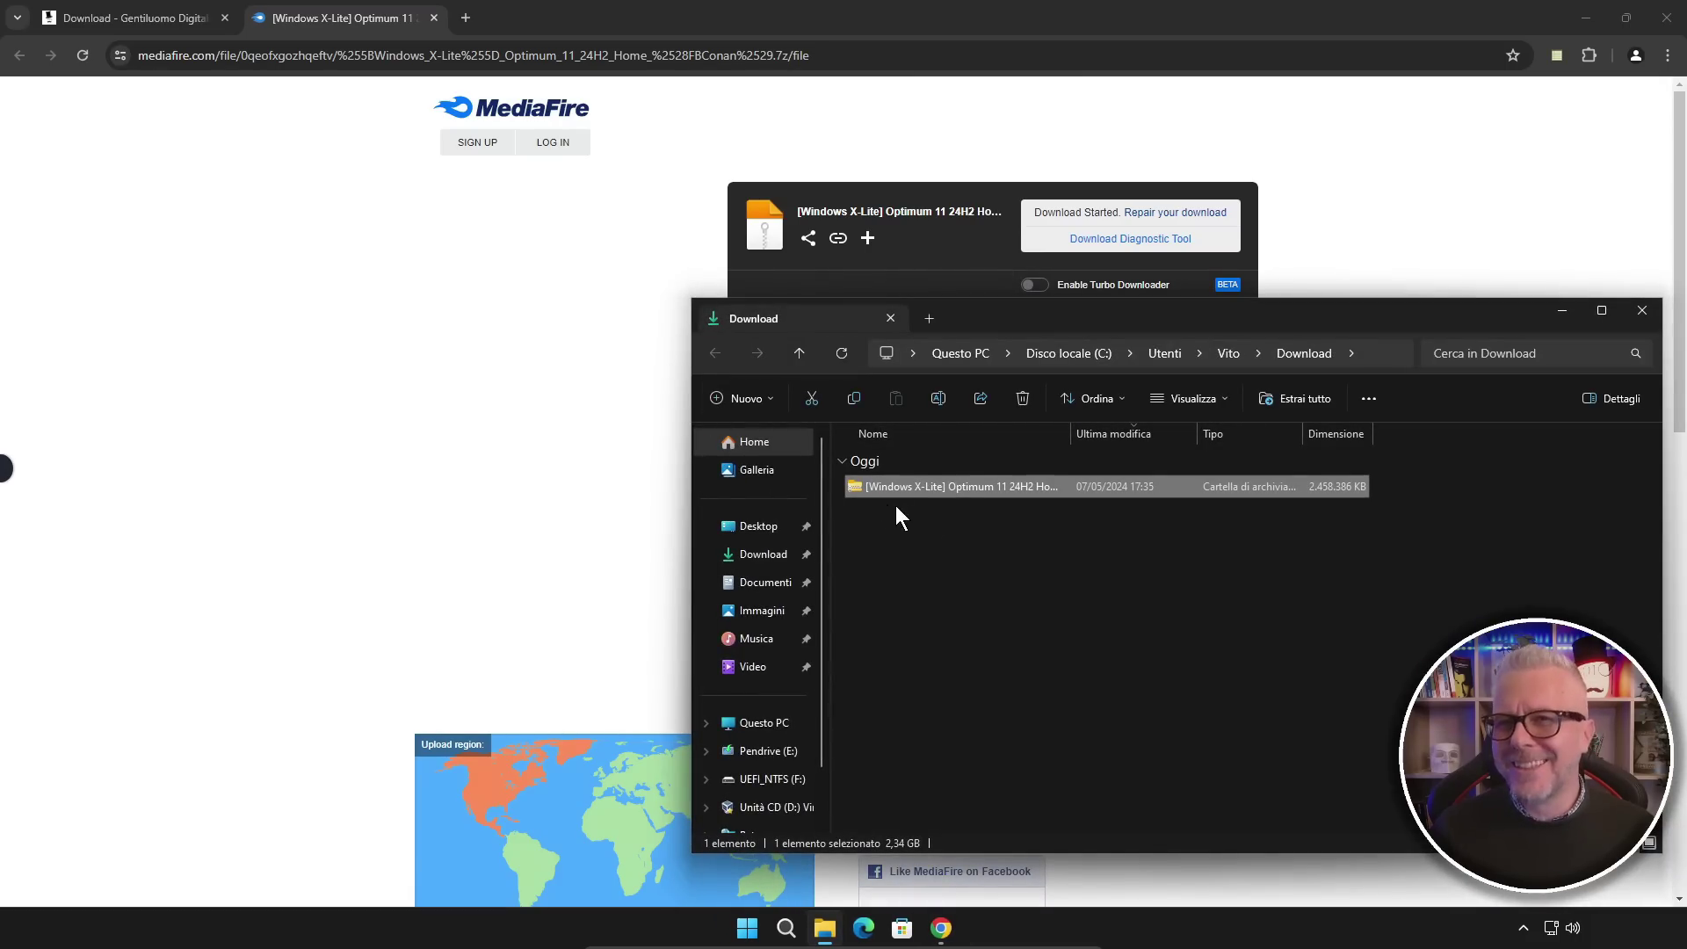
left_click(1667, 19)
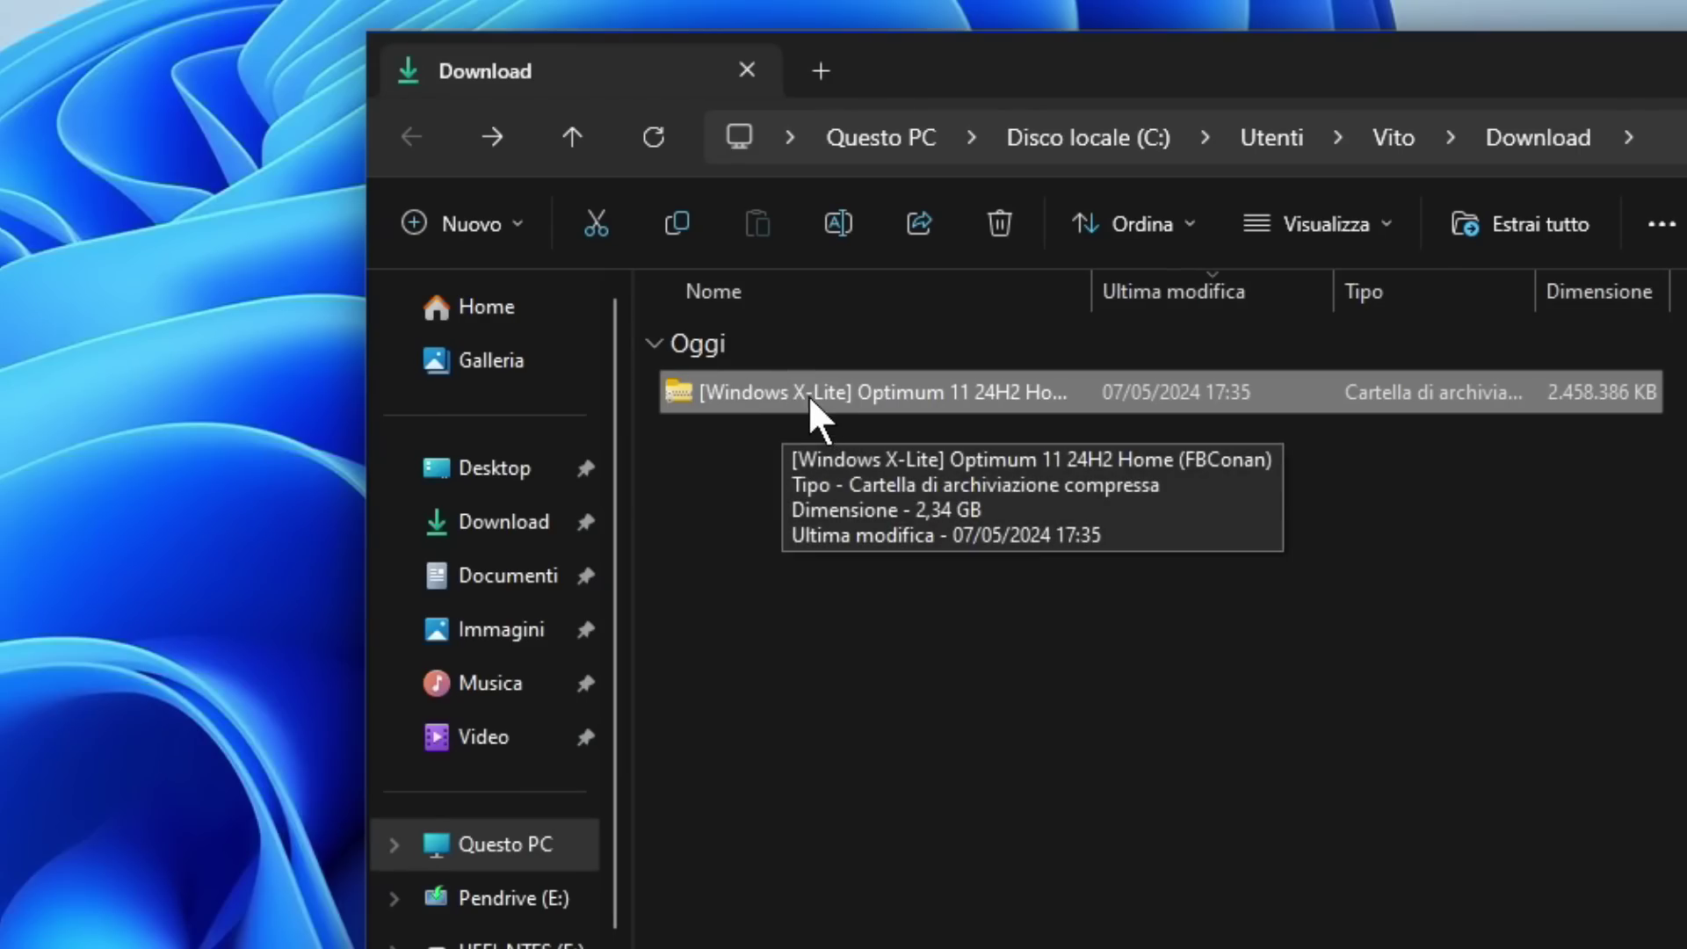
double_click(821, 387)
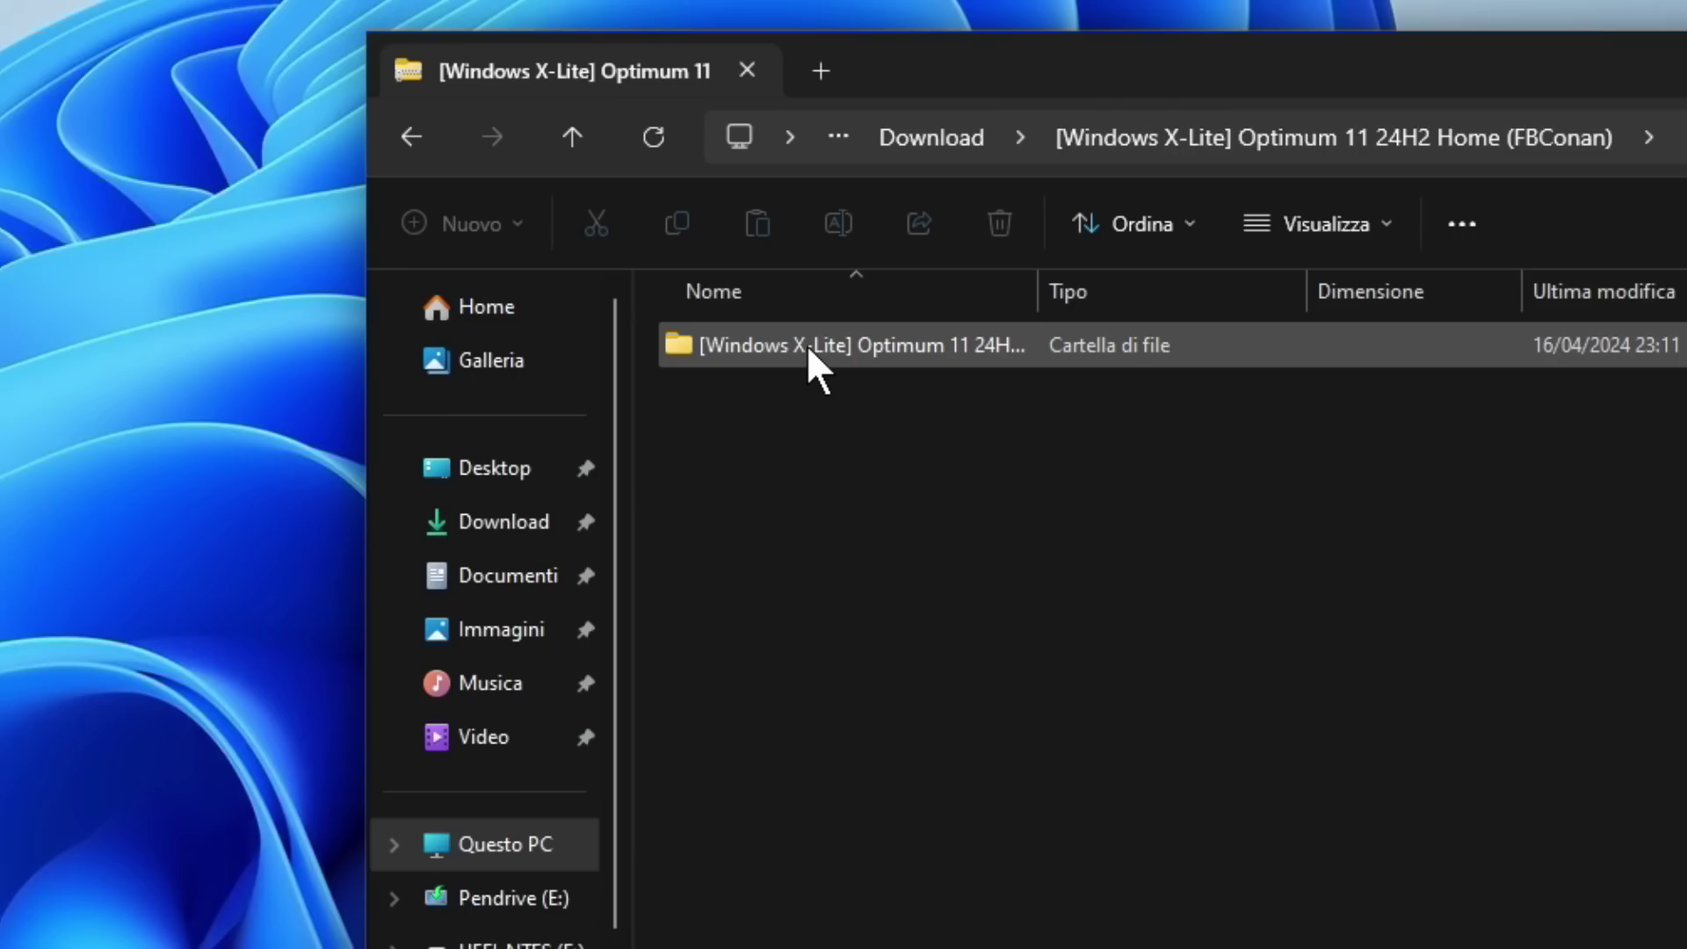
double_click(807, 344)
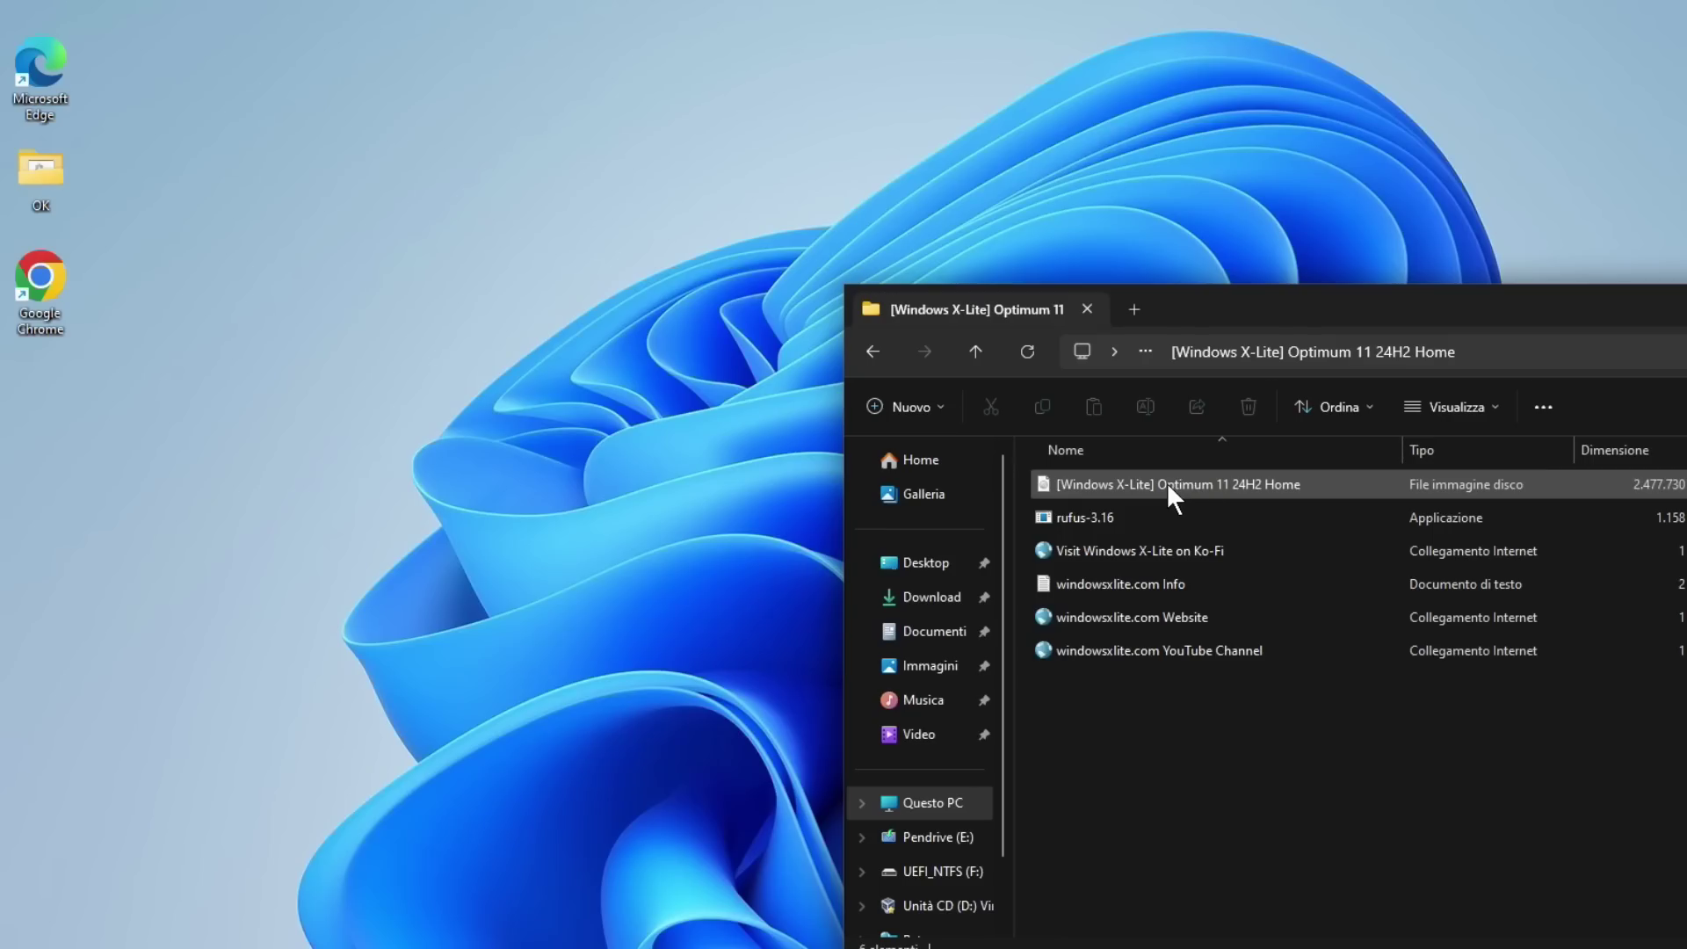
Step: Copy the [Windows X-Lite] Optimum 11 24H2 Home disk image and rufus-3.16 to the desktop, and close the folder window
left_click_drag(1167, 482, 66, 455)
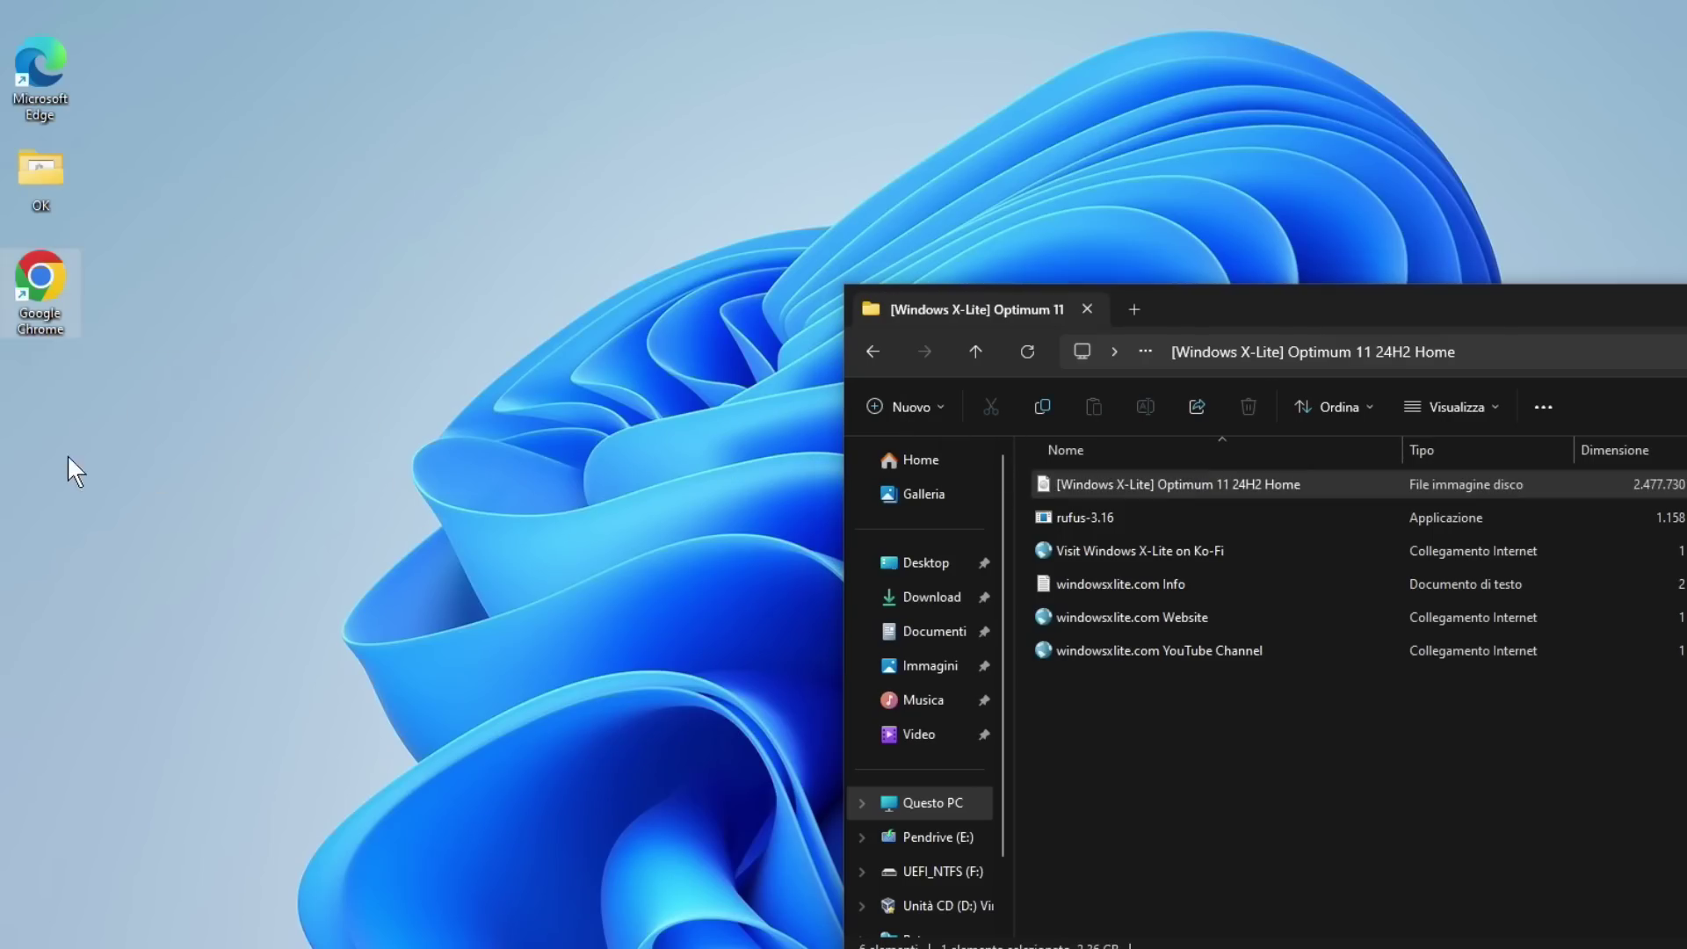
left_click(1109, 518)
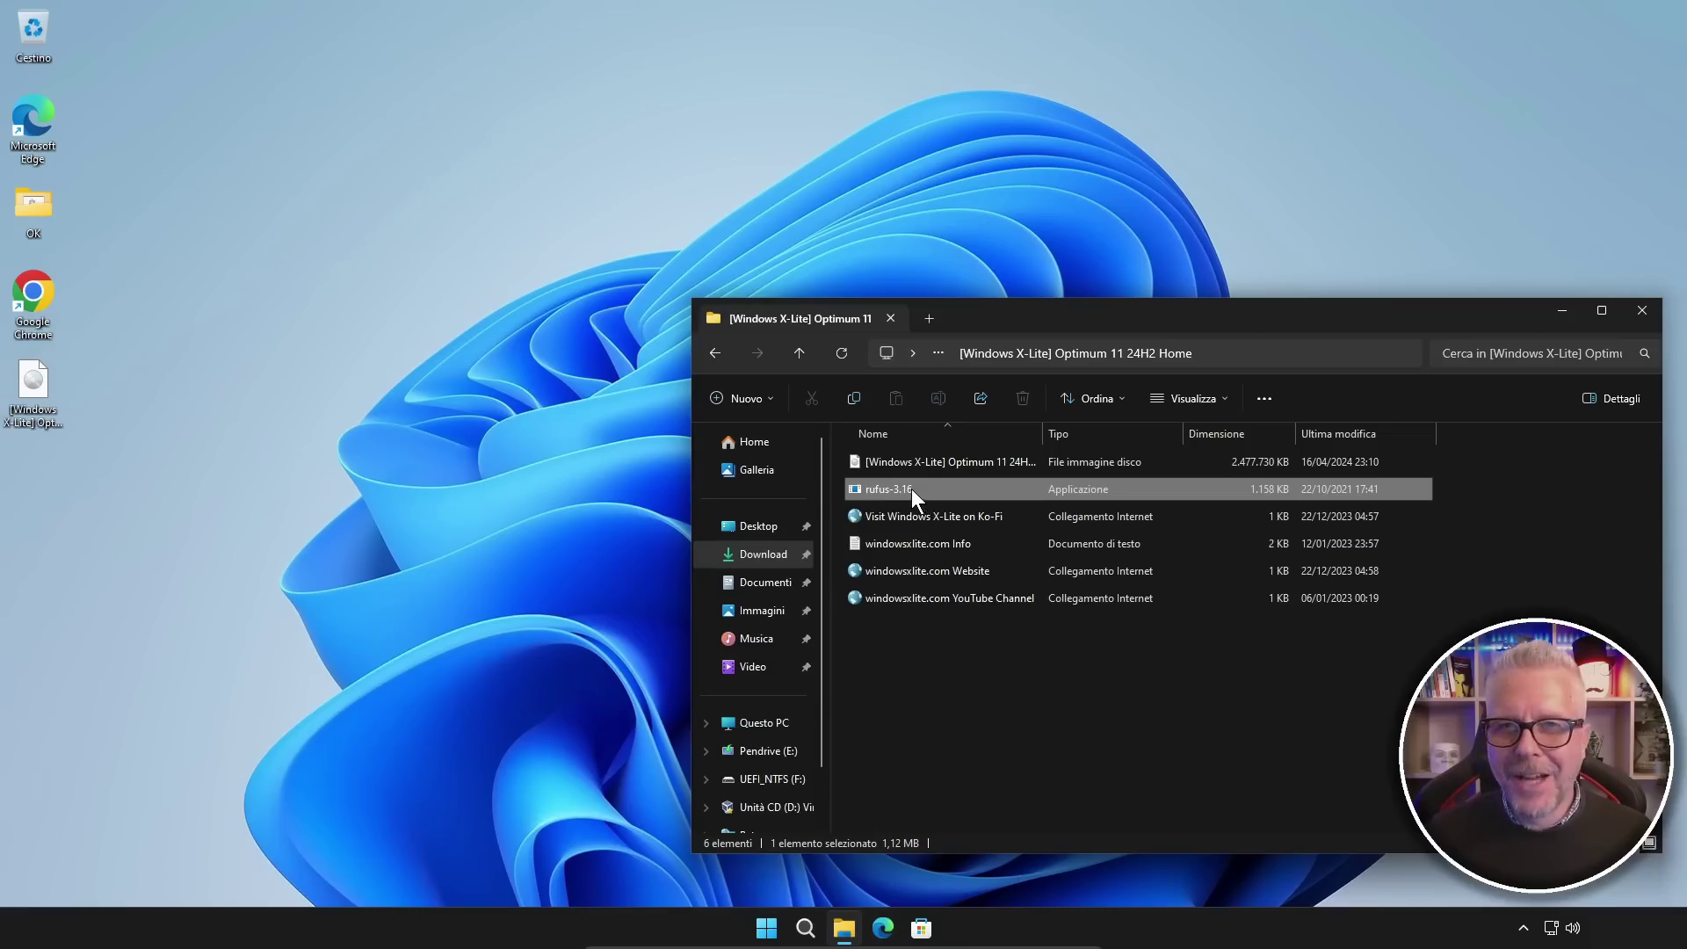
left_click_drag(1109, 518, 33, 522)
left_click_drag(33, 522, 37, 521)
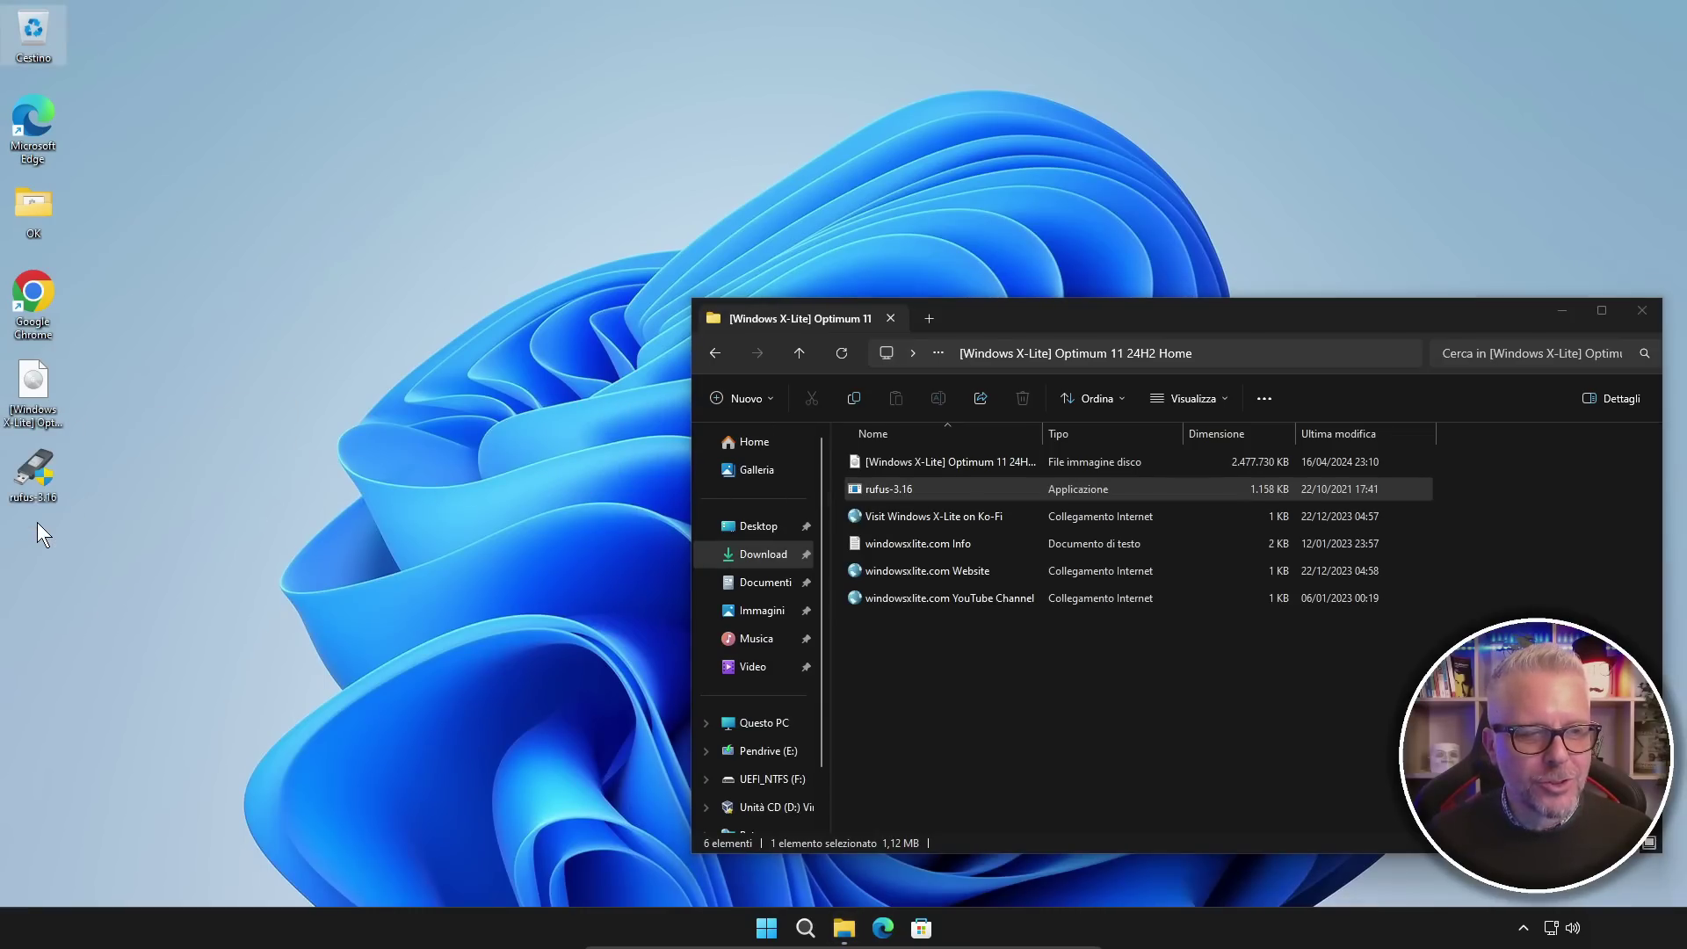
left_click(1642, 313)
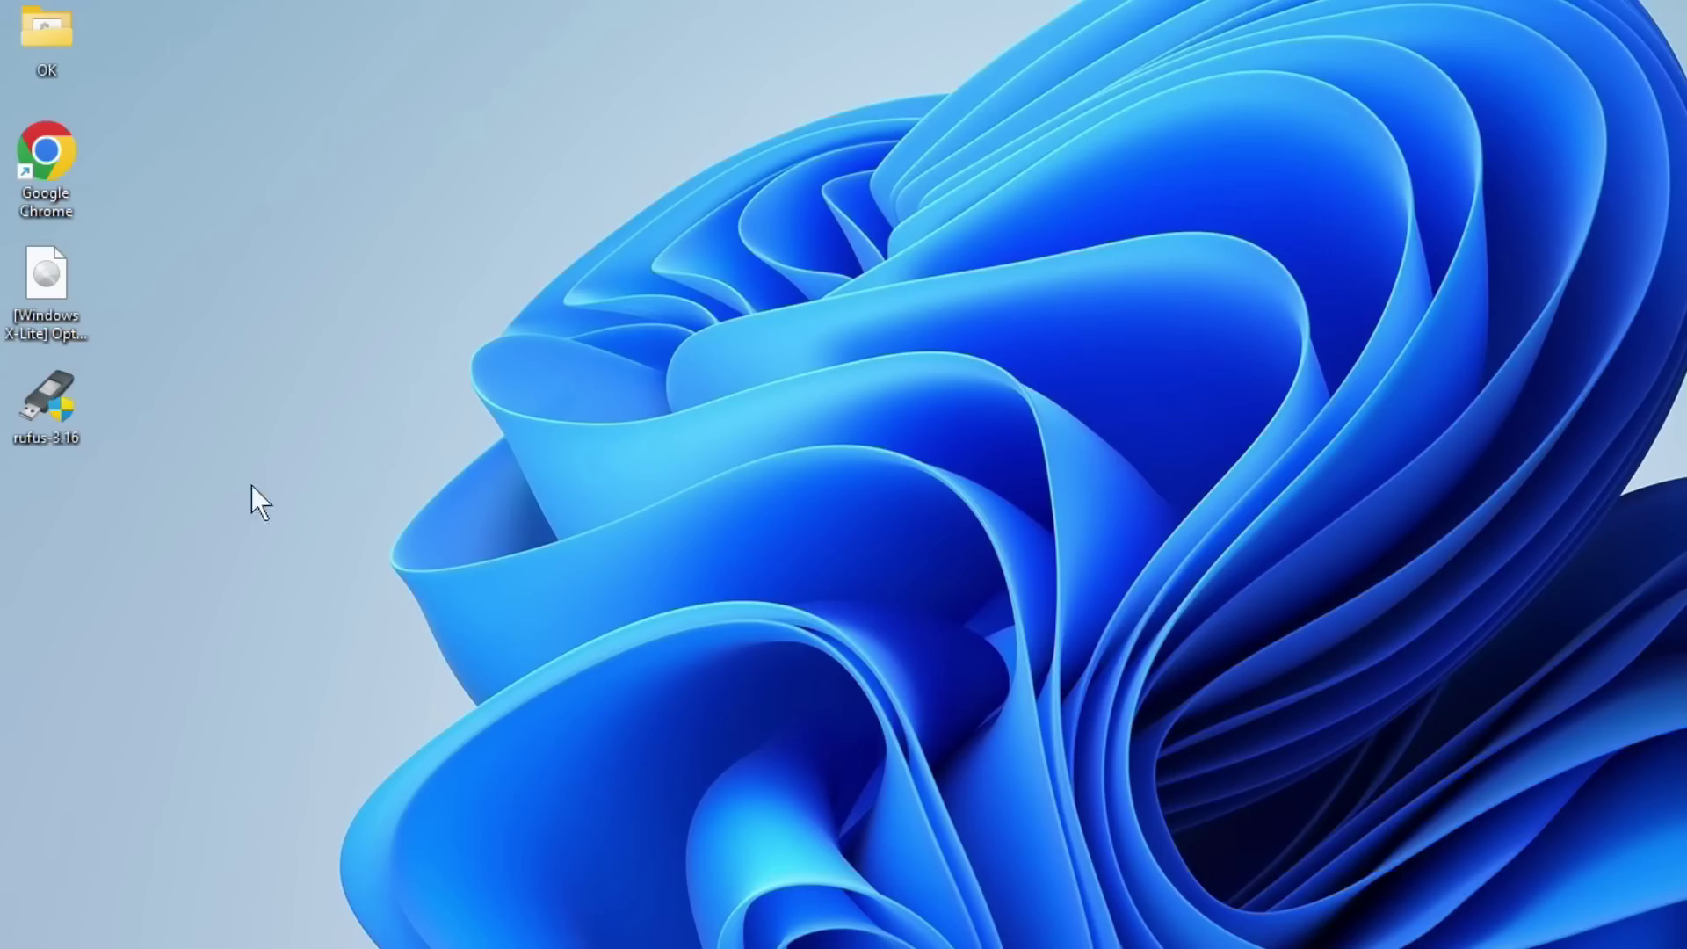
Step: Run rufus-3.16 with administrator permission and load the [Windows X-Lite] Optimum 11 24H2 Home ISO as the boot image
double_click(43, 391)
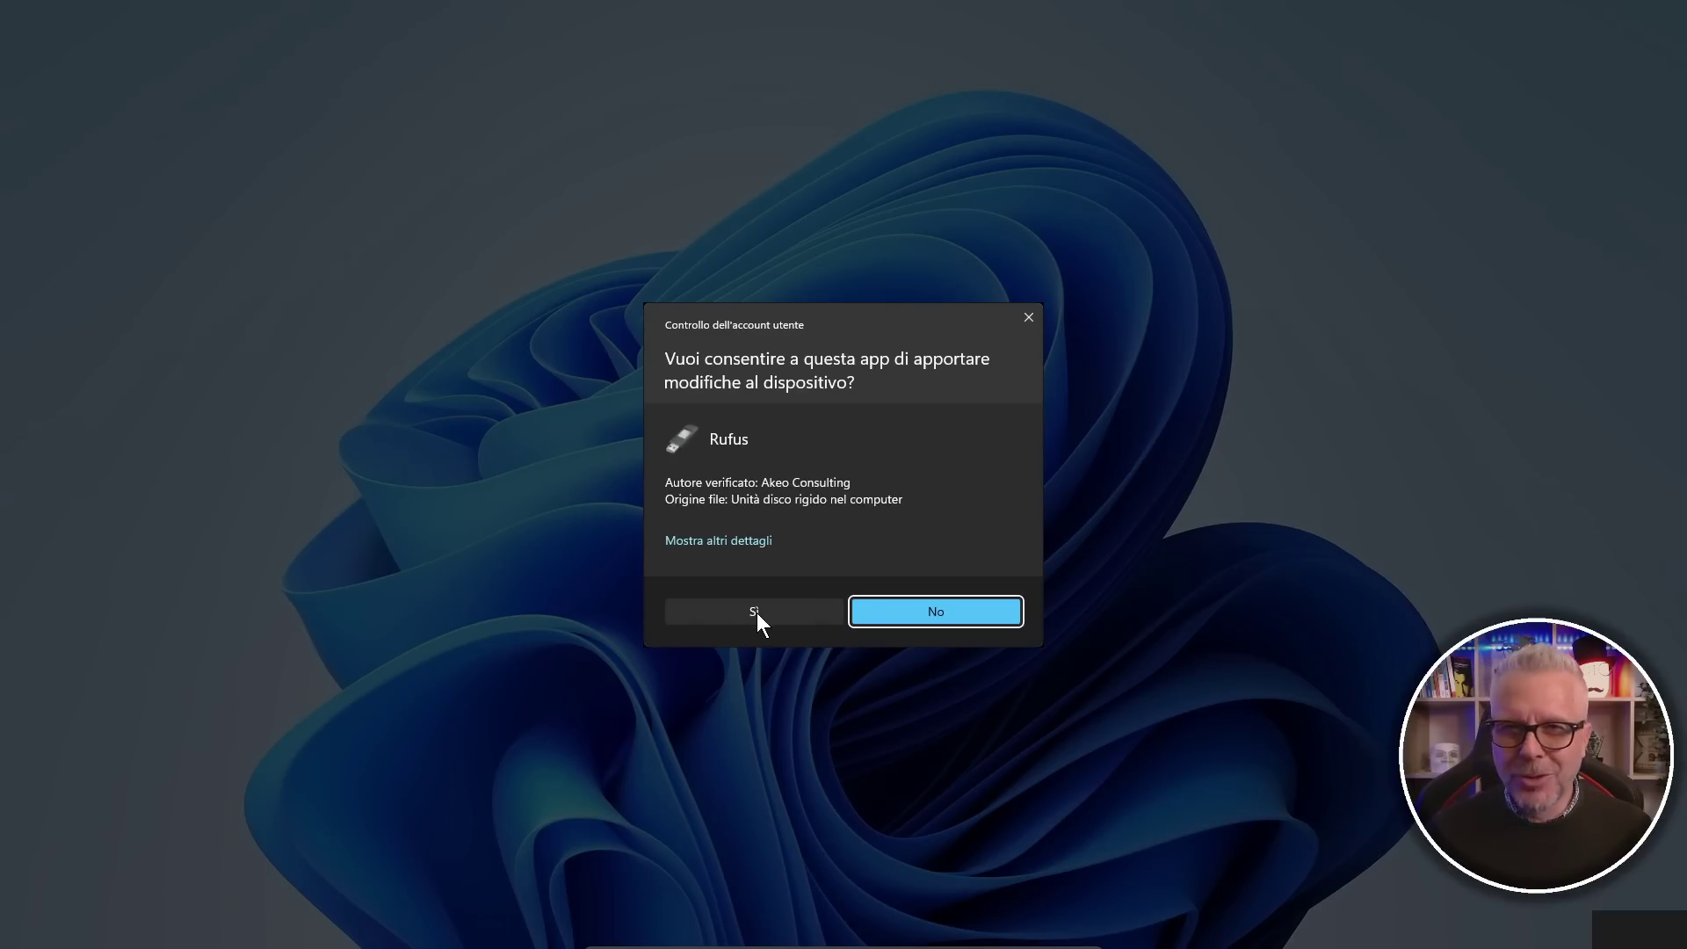
left_click(756, 613)
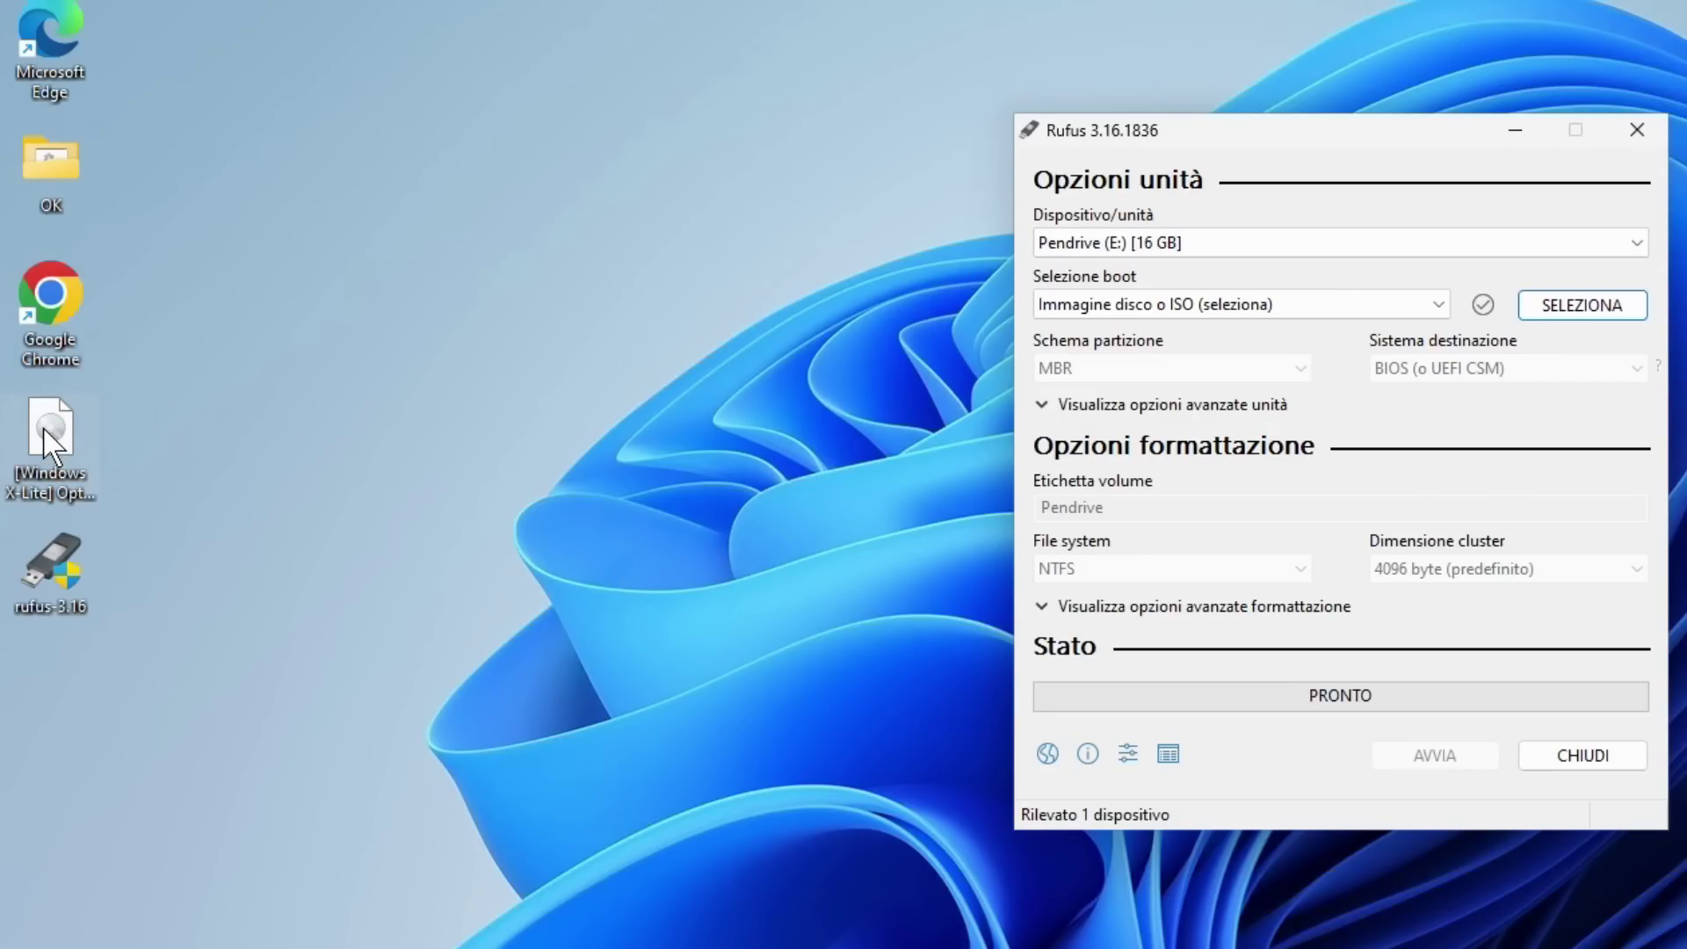
left_click_drag(44, 430, 1253, 399)
mouse_move(1372, 492)
left_mouse_down()
mouse_move(1342, 415)
mouse_move(1368, 464)
left_mouse_up()
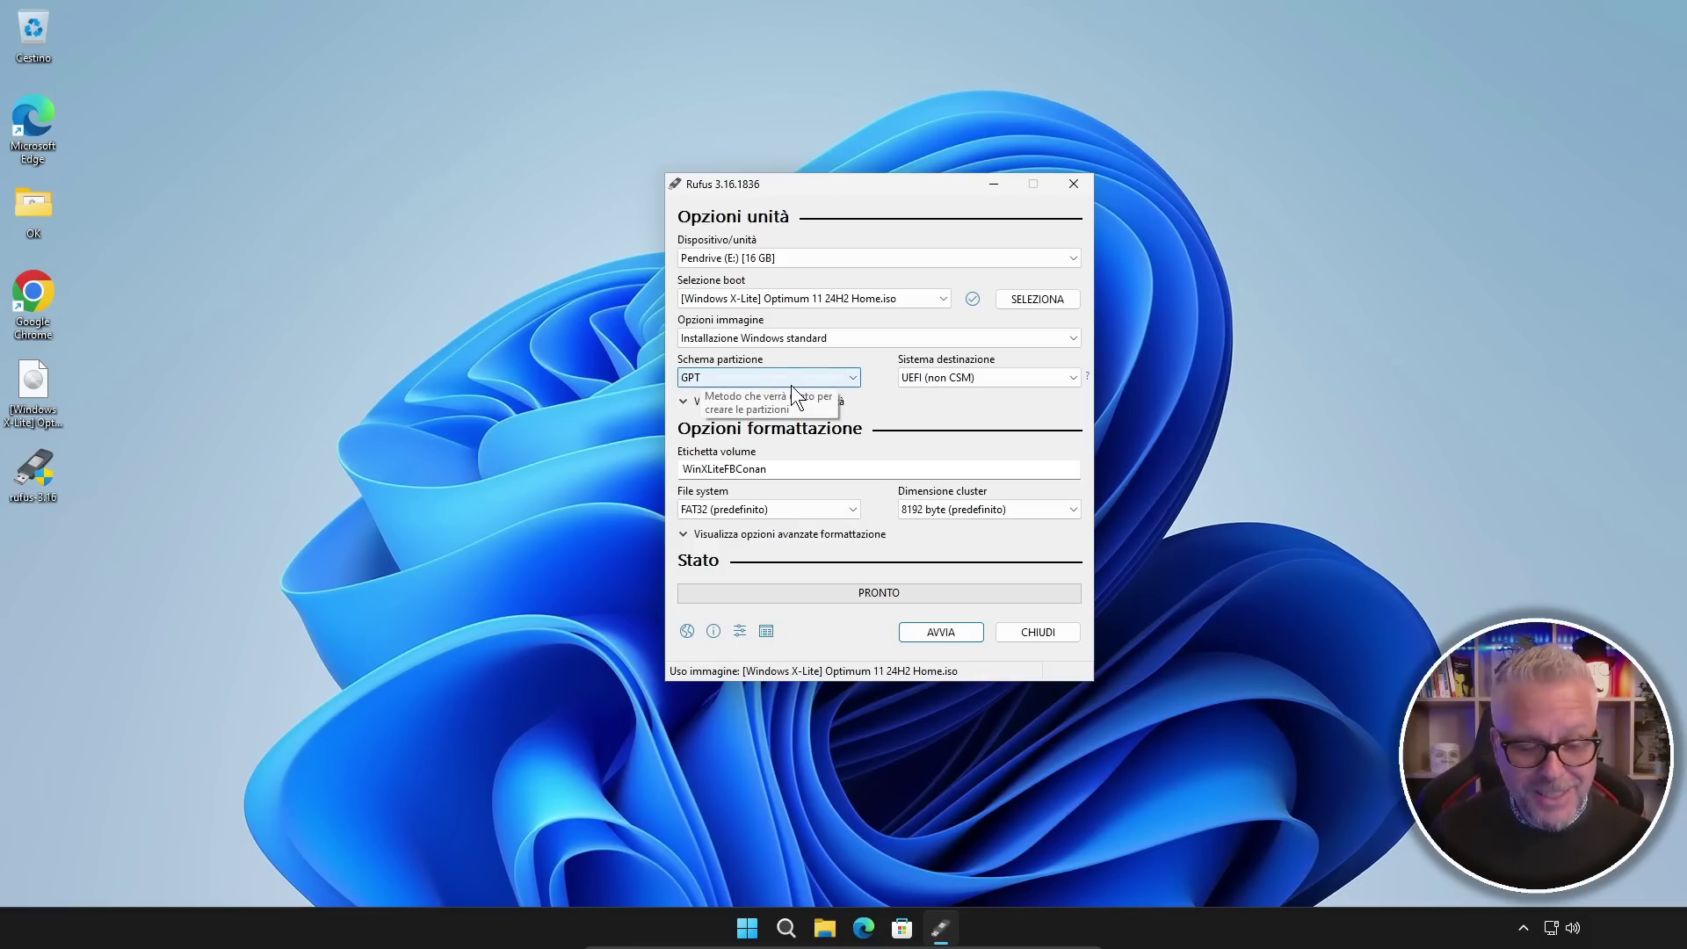
Step: Enable Rufus's dual BIOS and UEFI mode, keeping MBR as the partition scheme and "BIOS o UEFI" as the target system
key("alt+e")
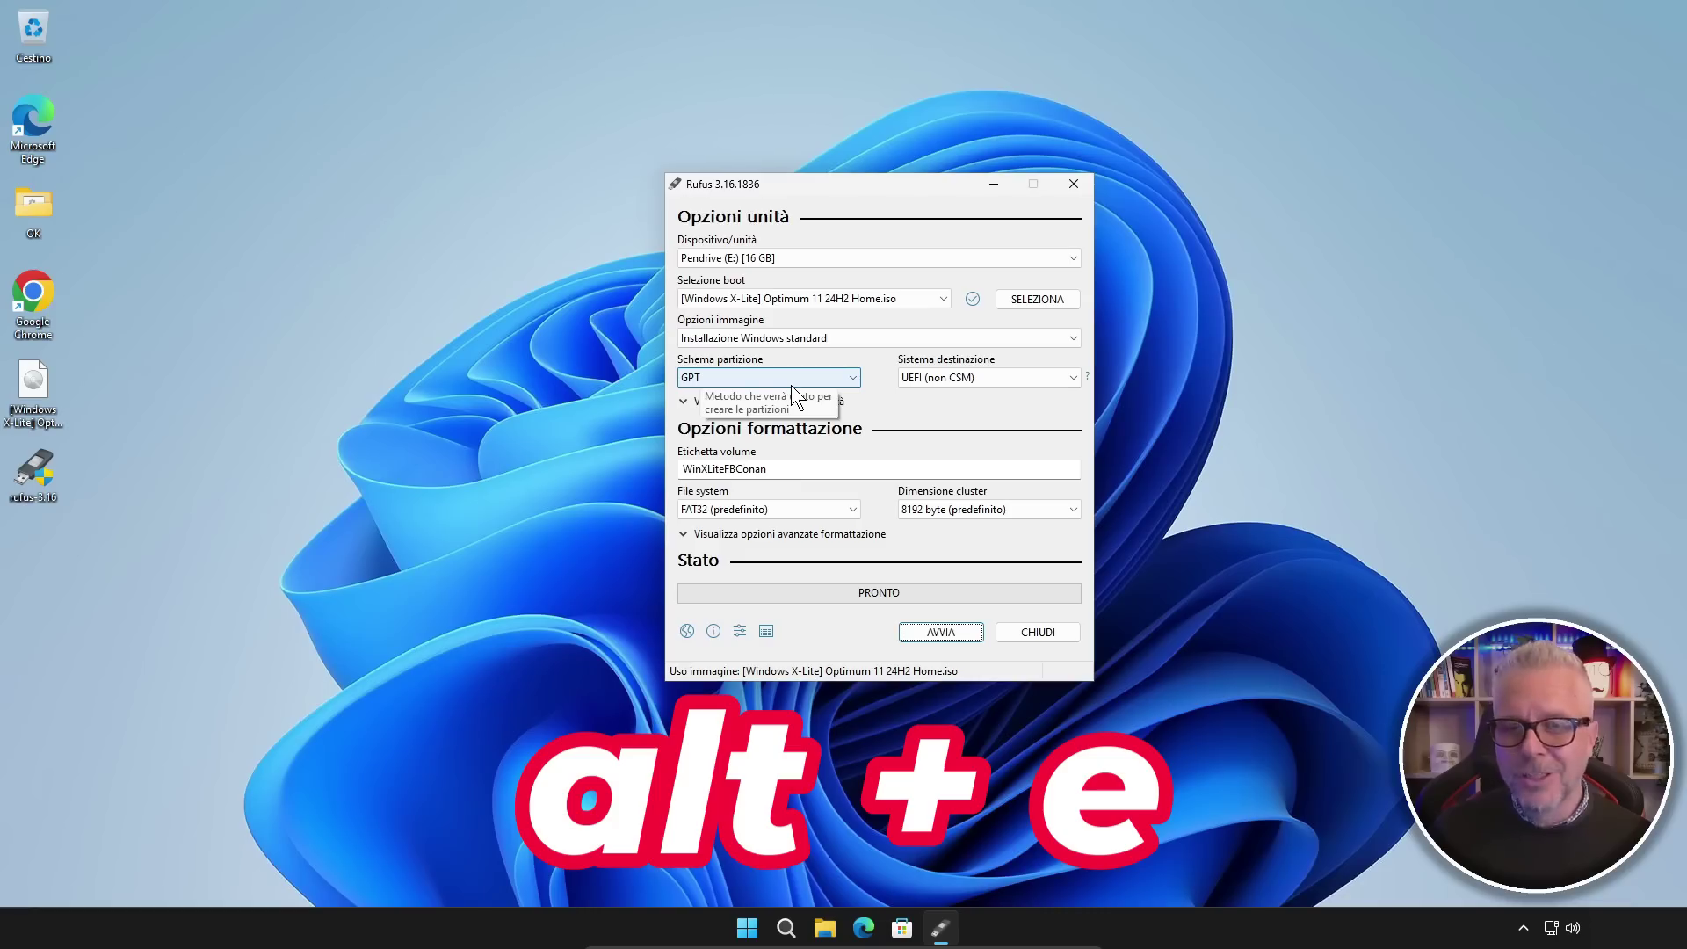
key("alt+e")
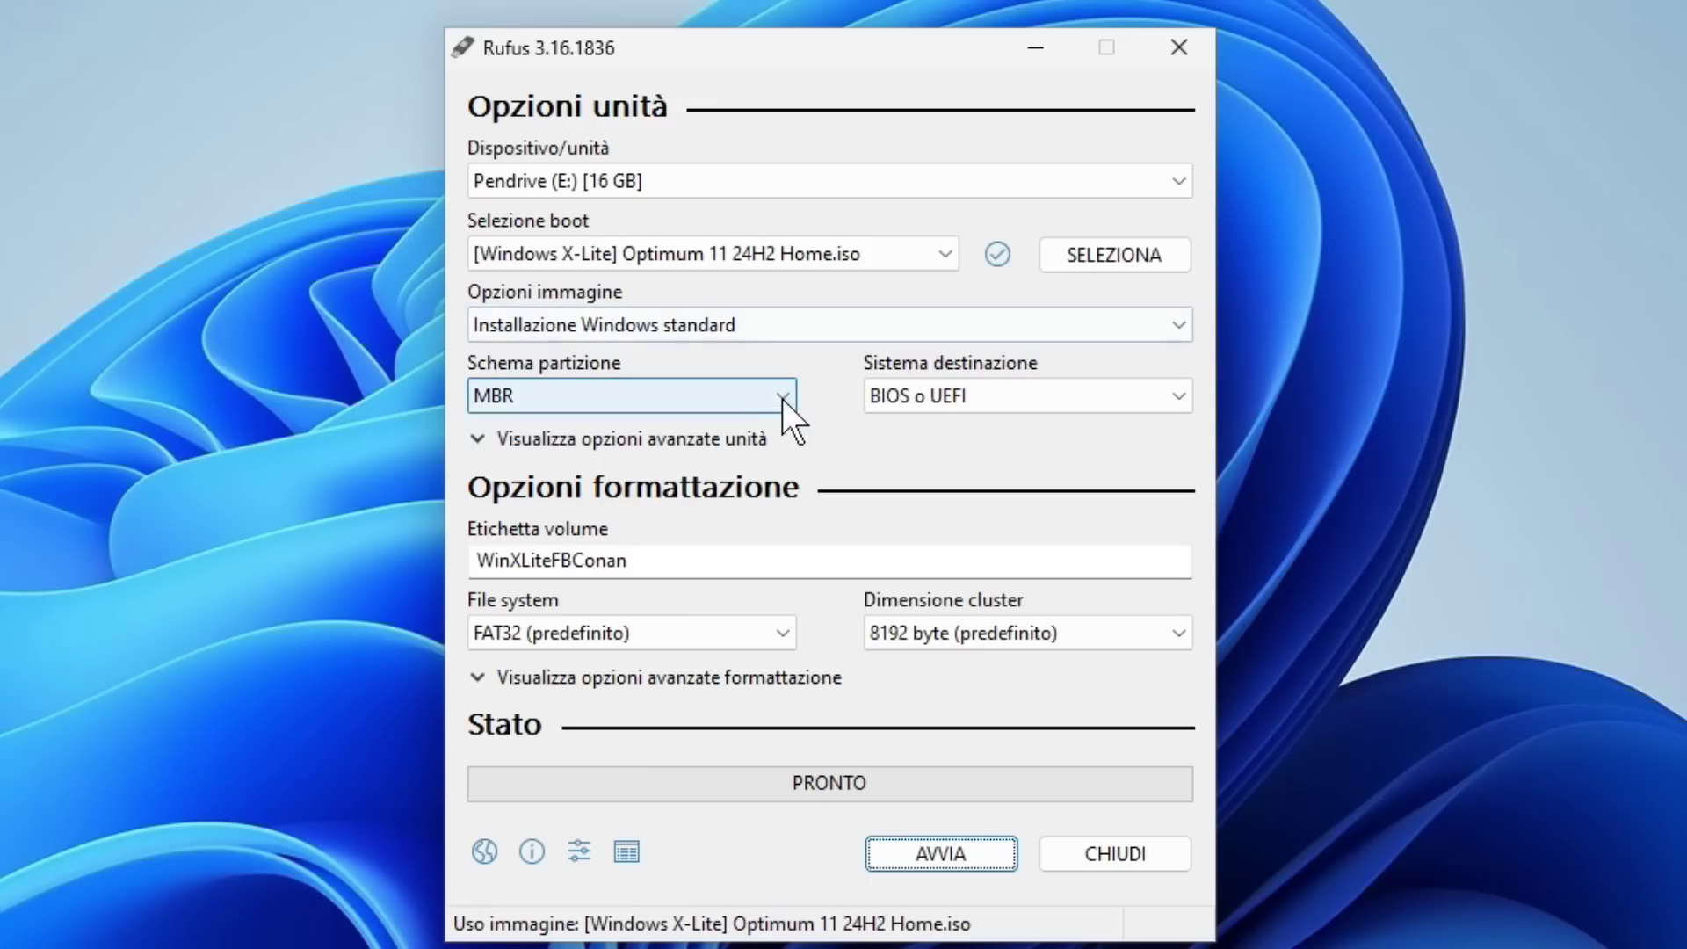
left_click(854, 376)
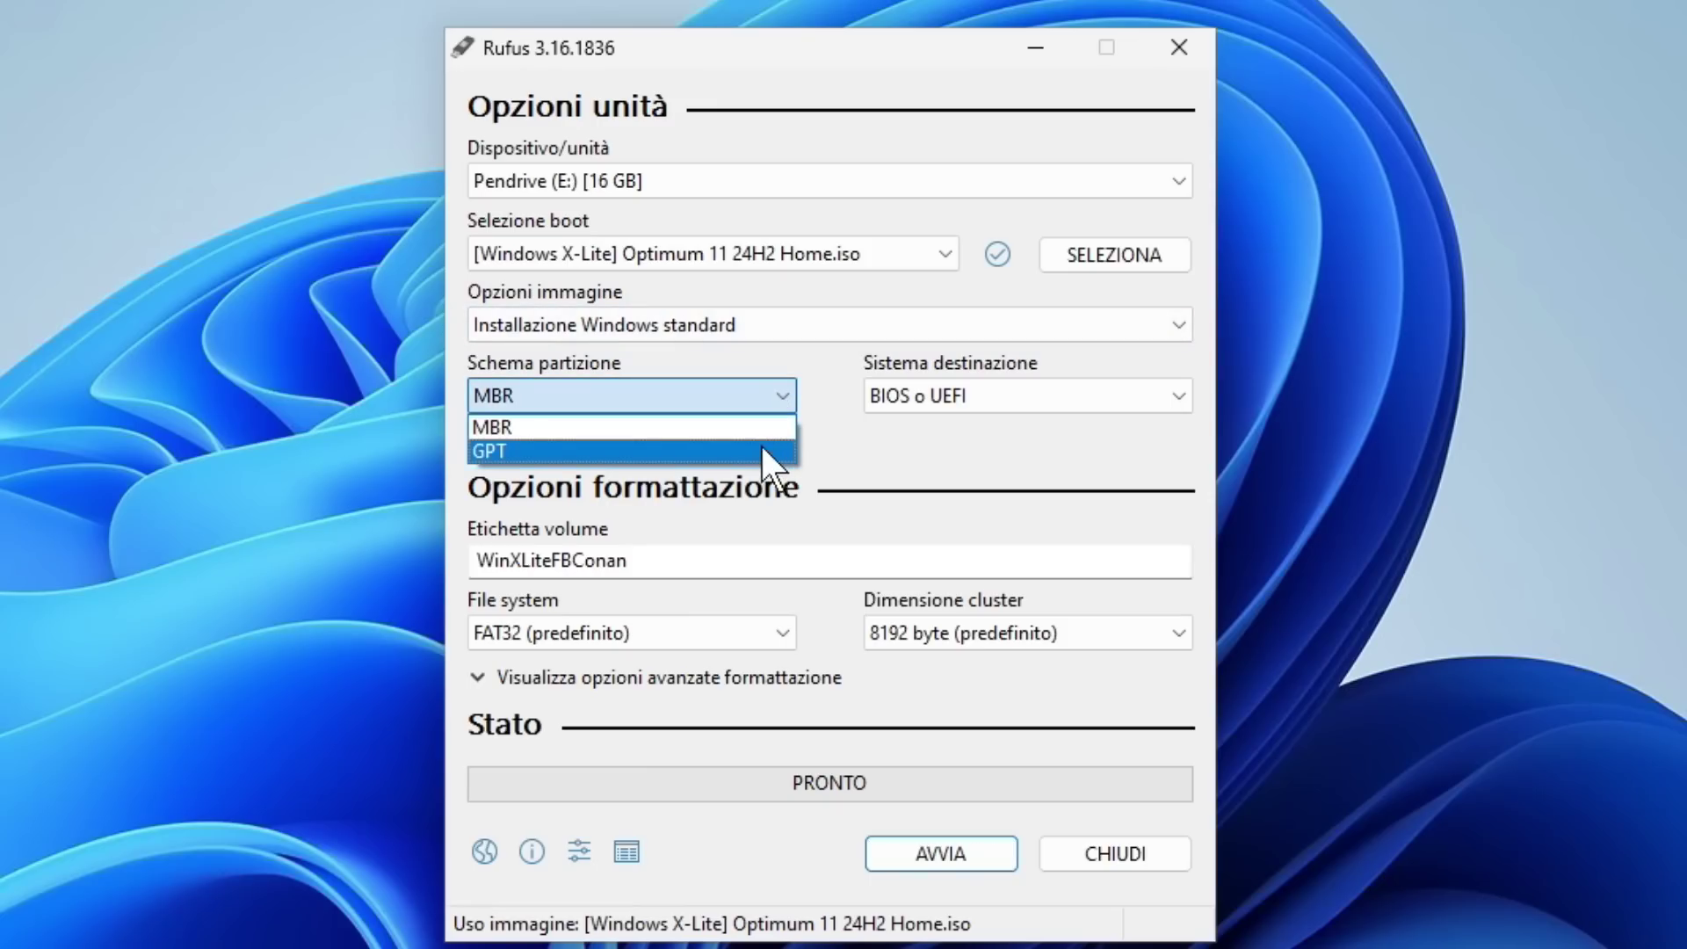
left_click(1007, 465)
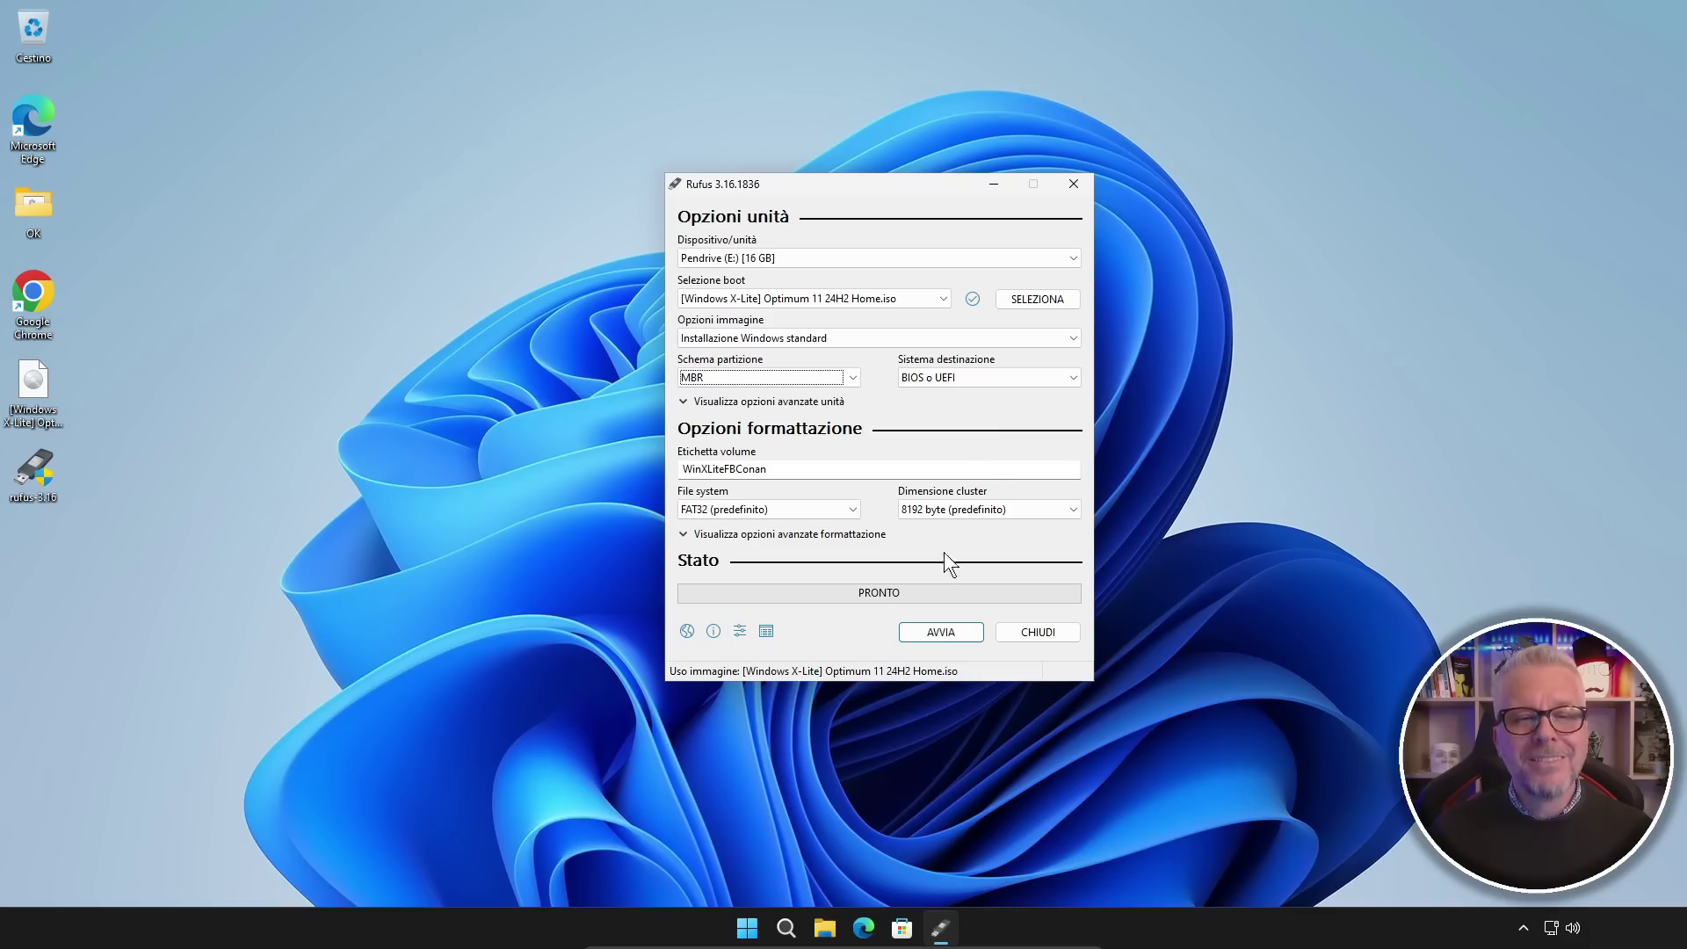
Step: Write the bootable installer to the 16 GB Pendrive, accepting that all its data is erased, and close Rufus
left_click(941, 631)
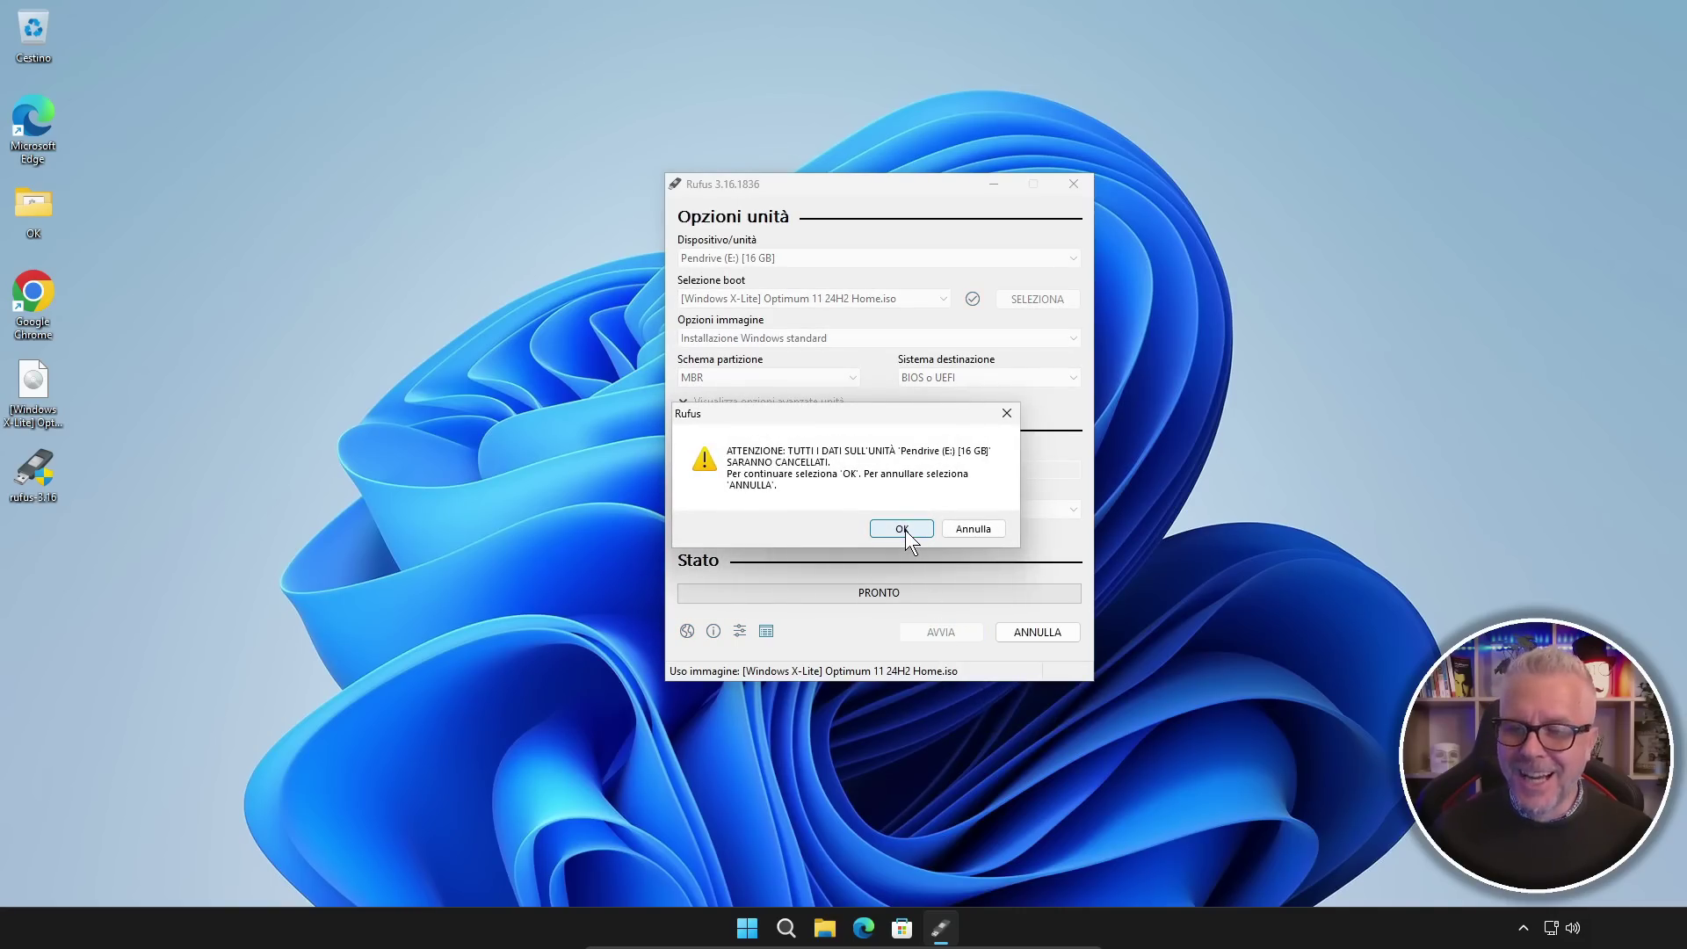
left_click(901, 529)
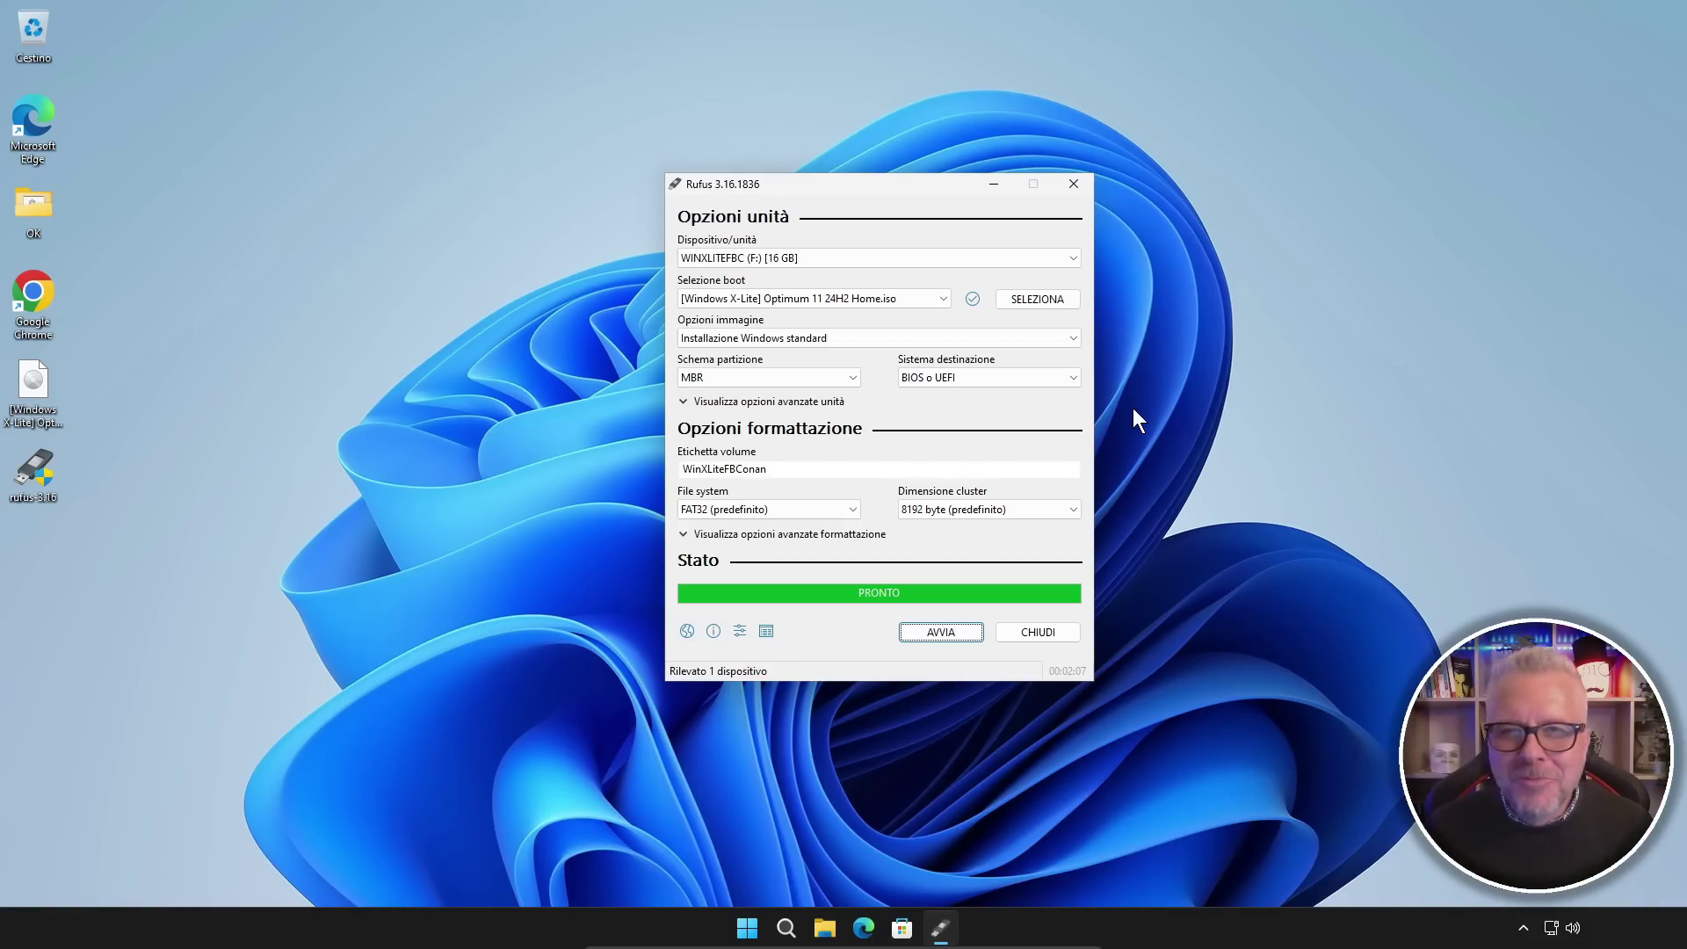
left_click(1035, 633)
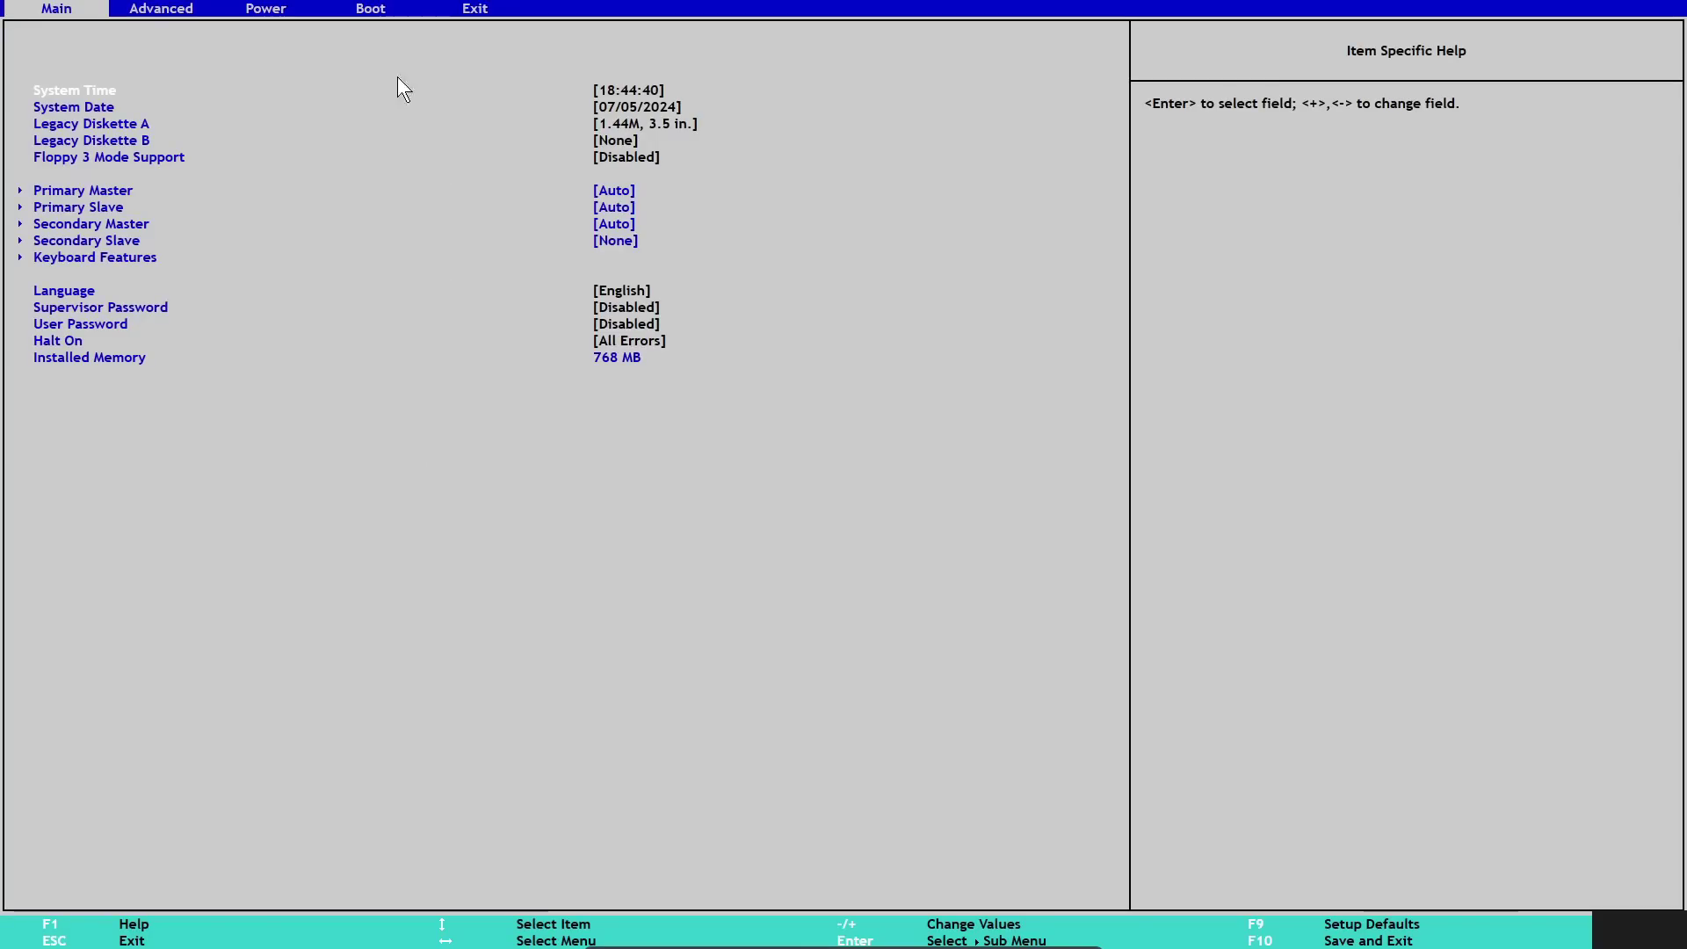
Step: Open the BIOS boot settings, and in Windows Setup install the 'Optimum 11 24H2' Pro v2 [Defender On] edition on Drive 0's unallocated space
left_click(365, 9)
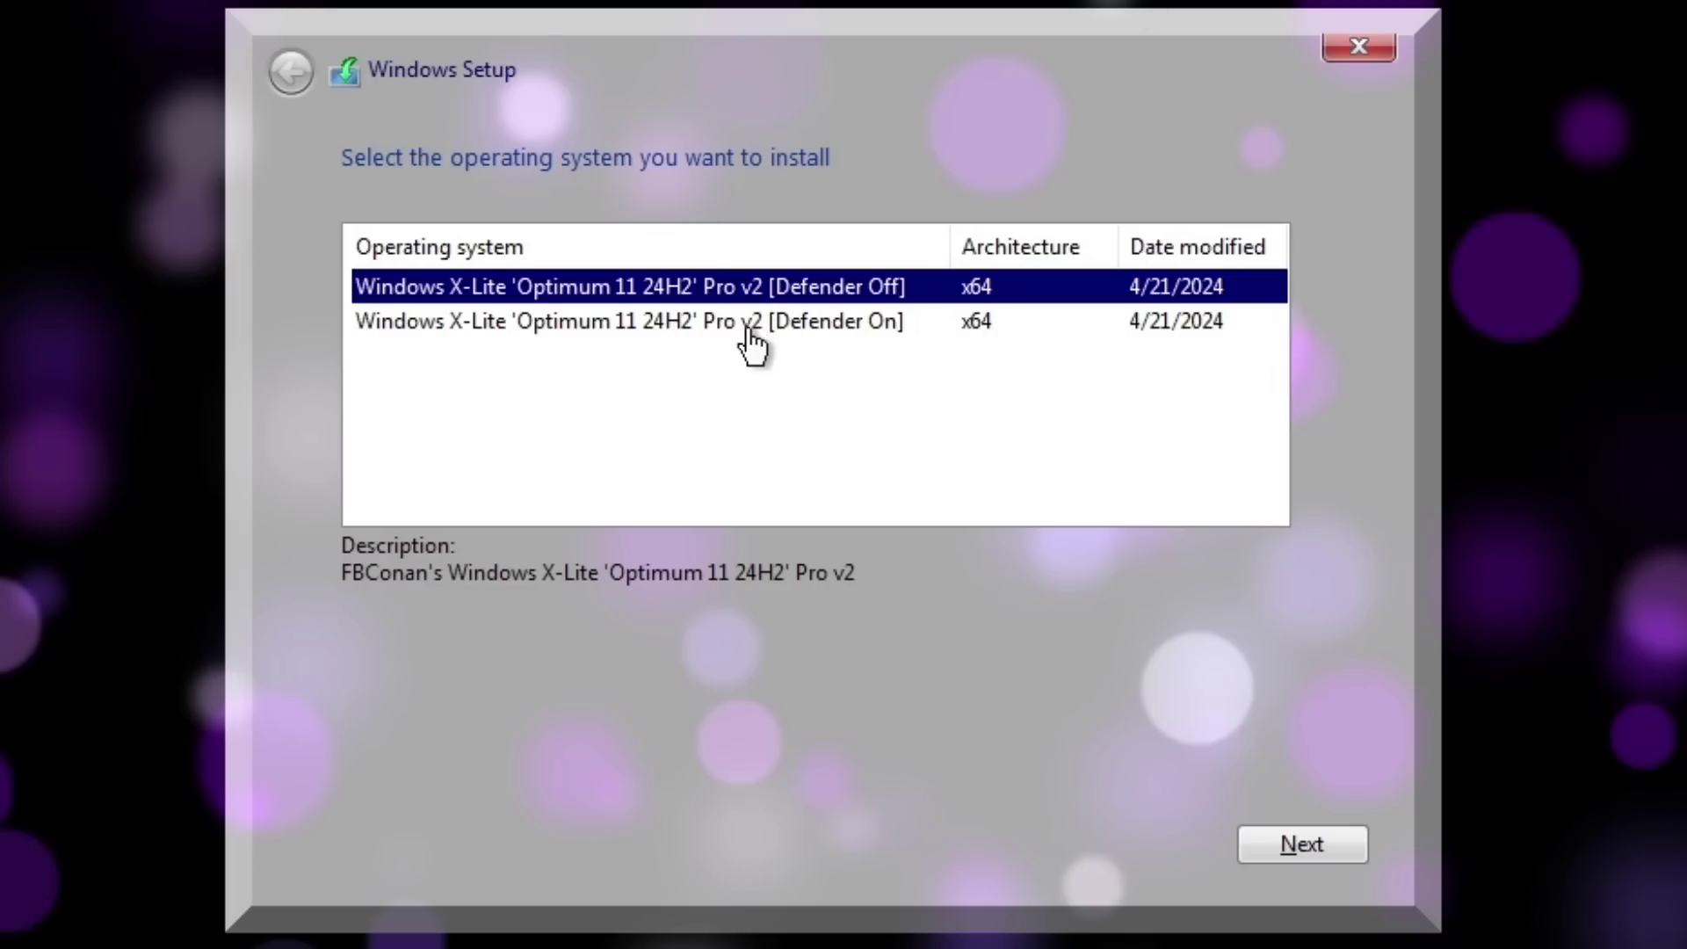
left_click(708, 332)
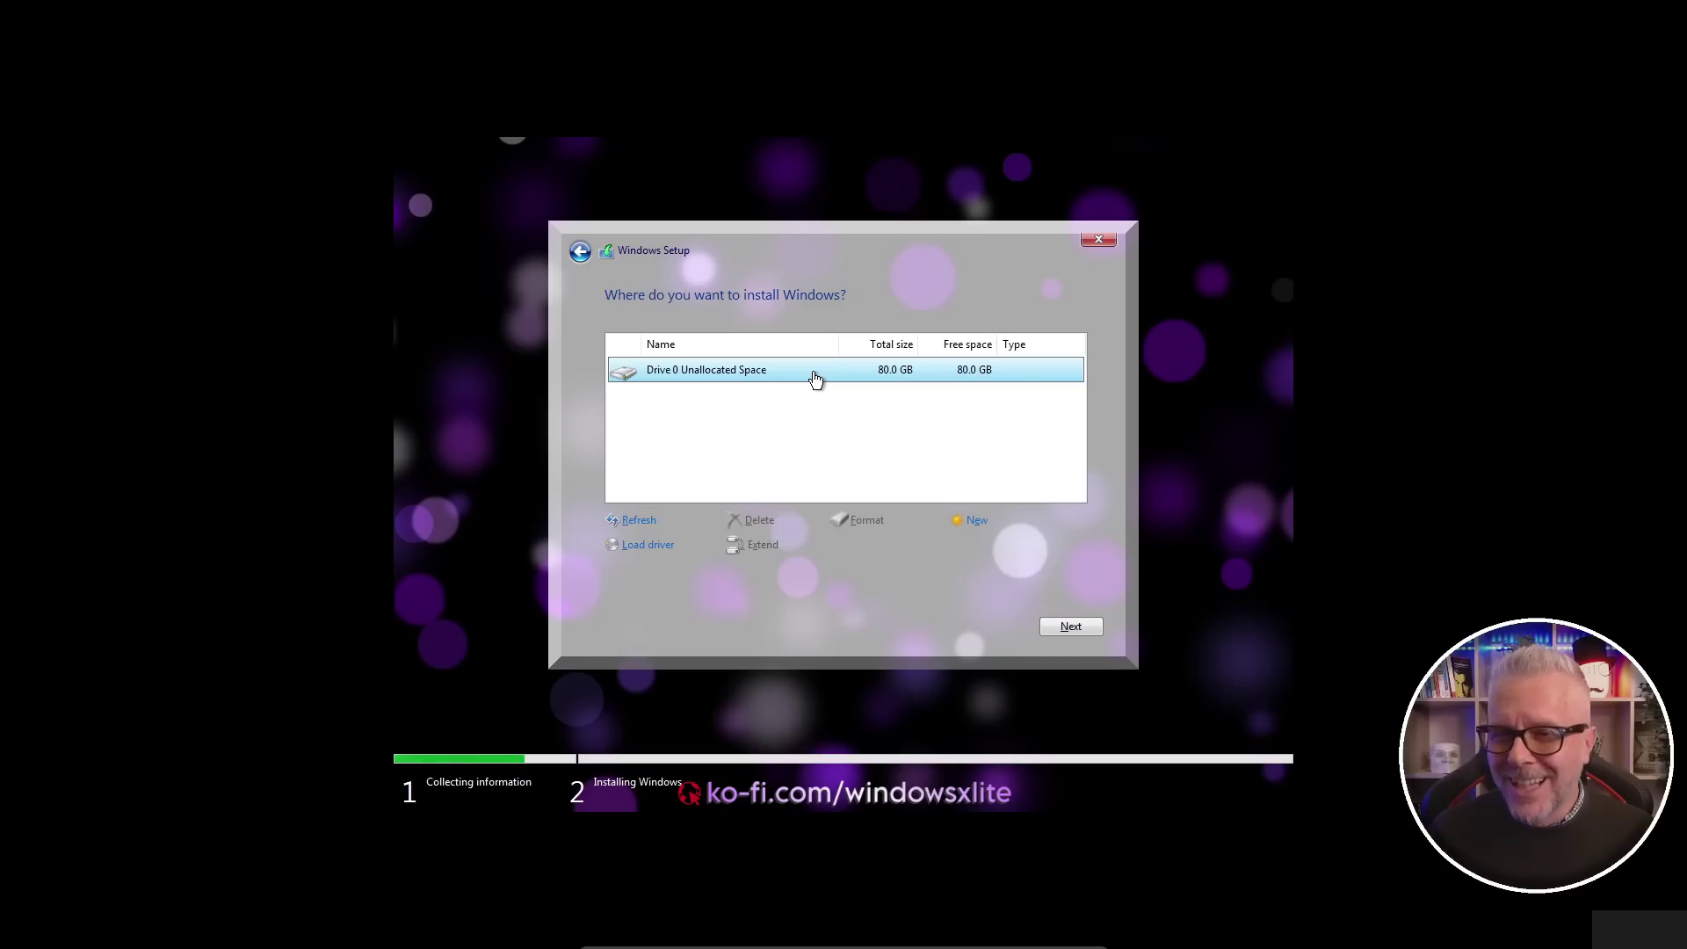
left_click(1069, 626)
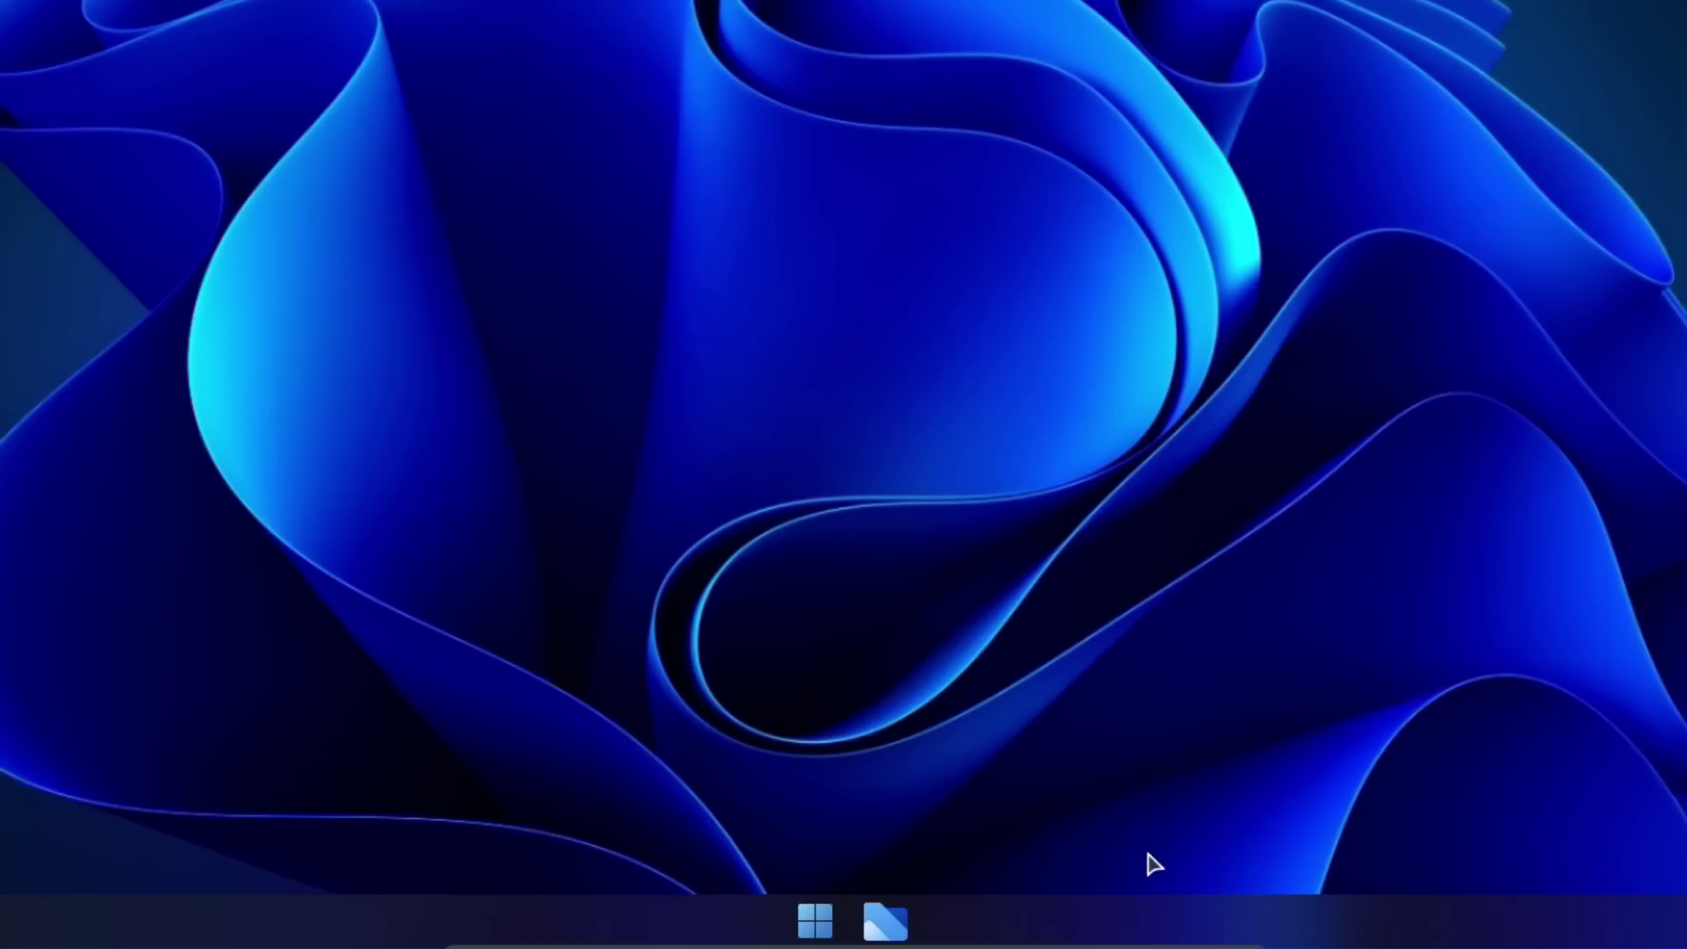
Step: In the Language & region settings, install Italiano (Italia) with its language pack and enhanced speech recognition, and set it as the Windows display language
left_click(815, 922)
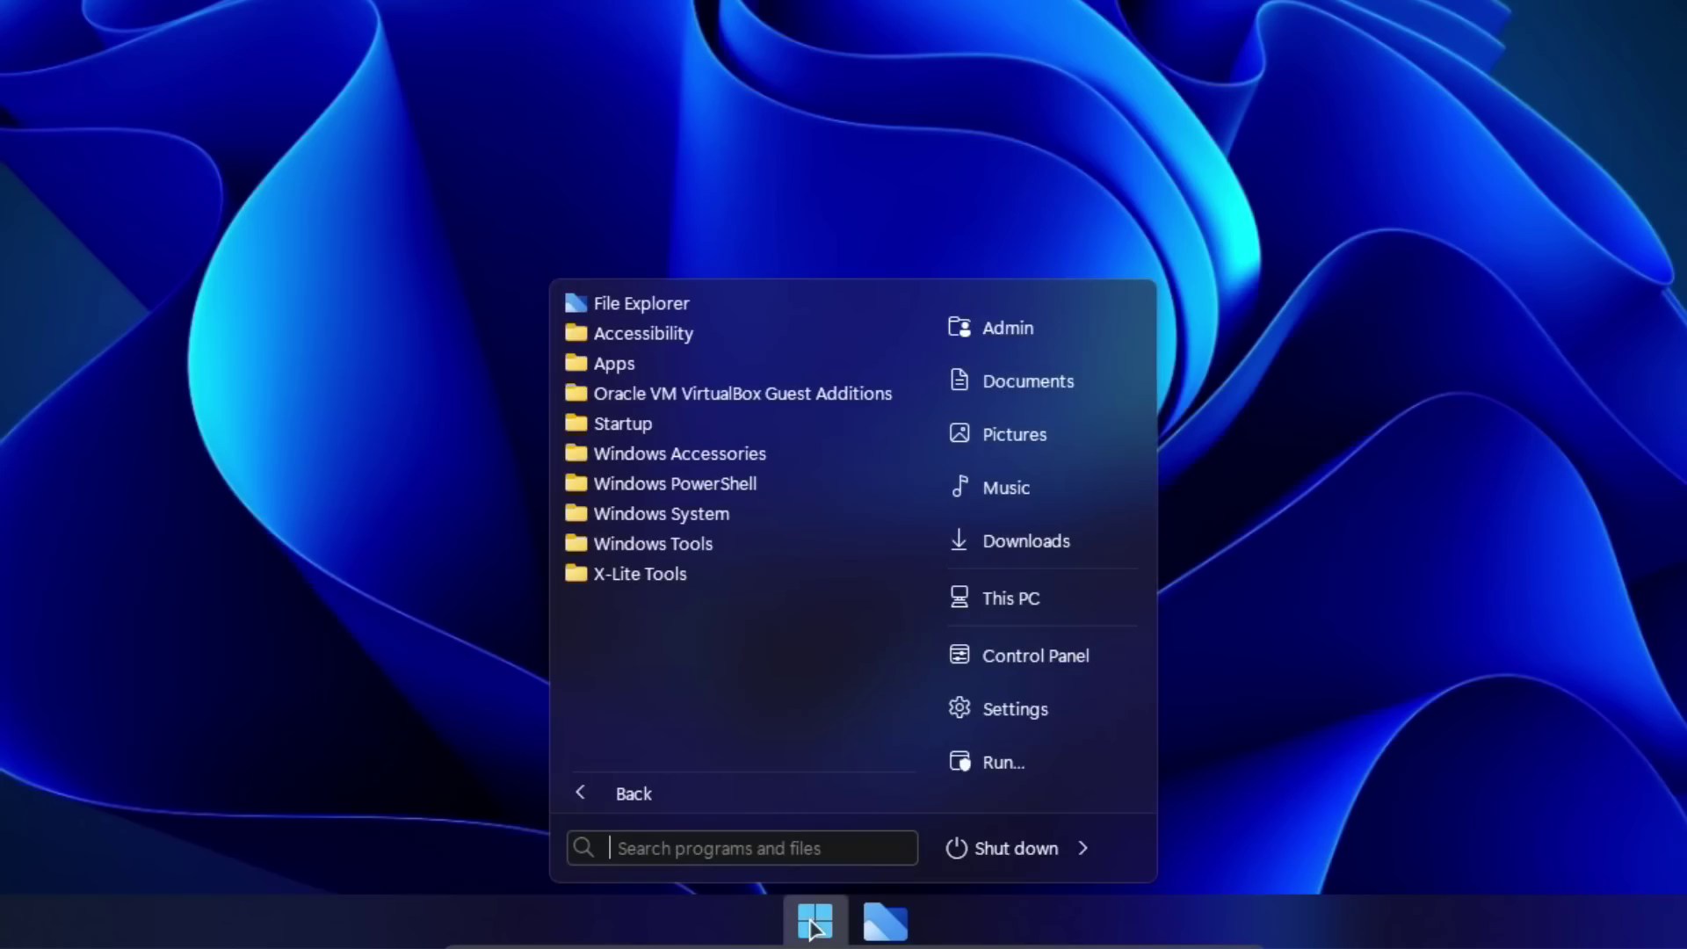
left_click(1019, 722)
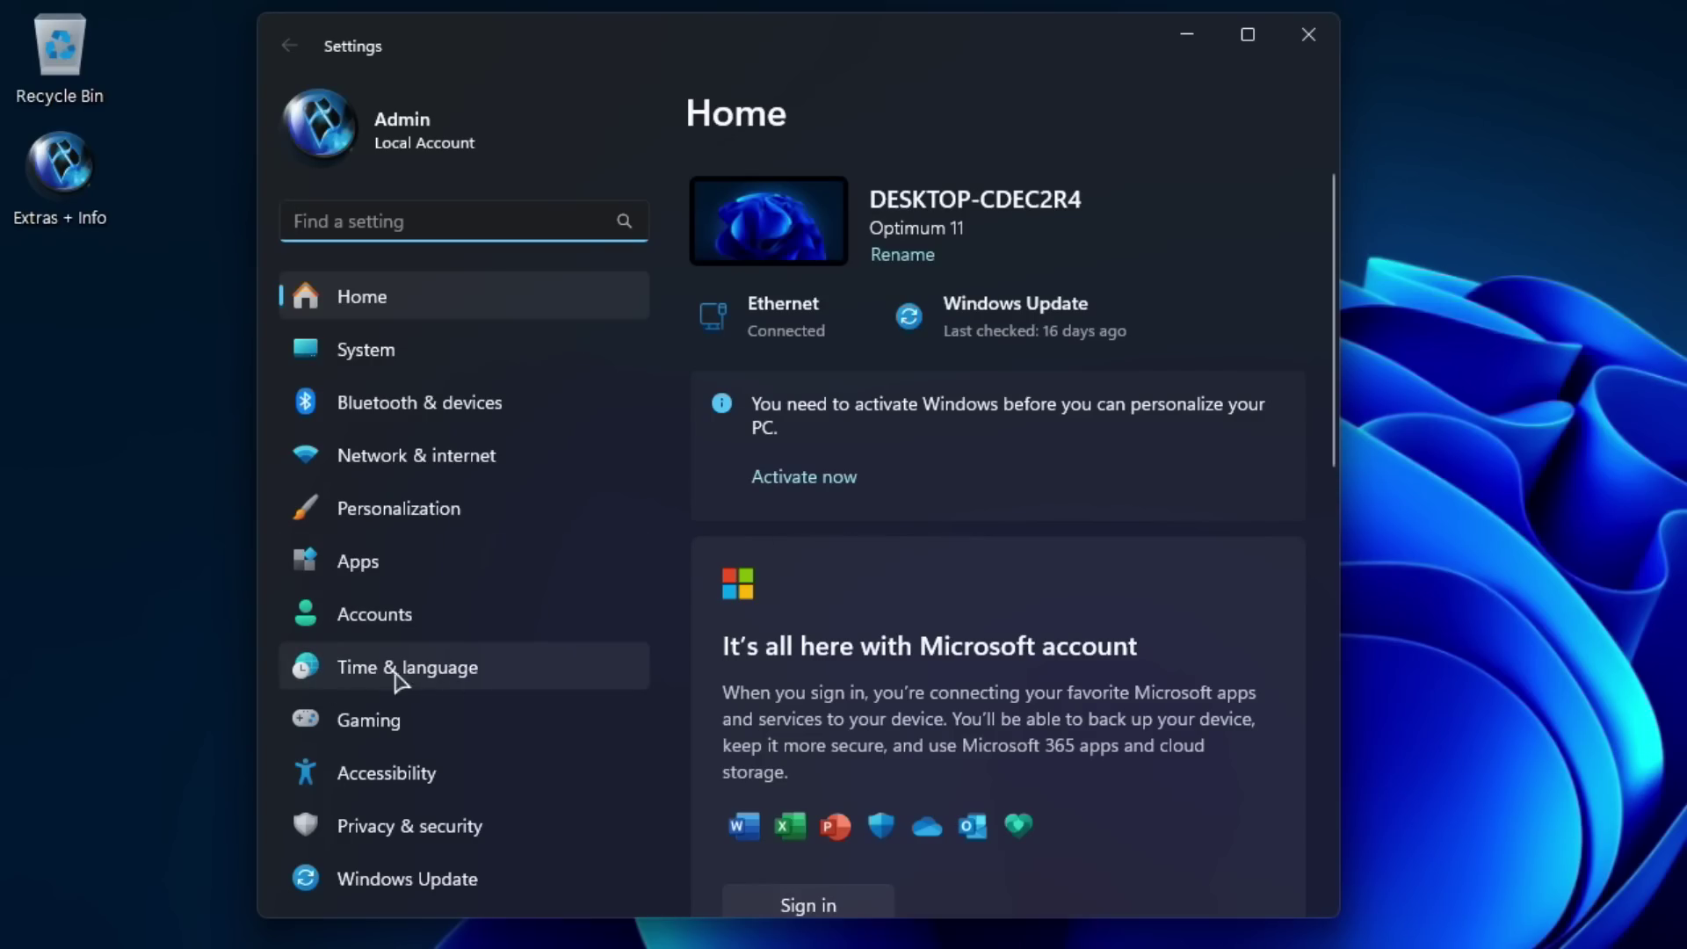
left_click(422, 679)
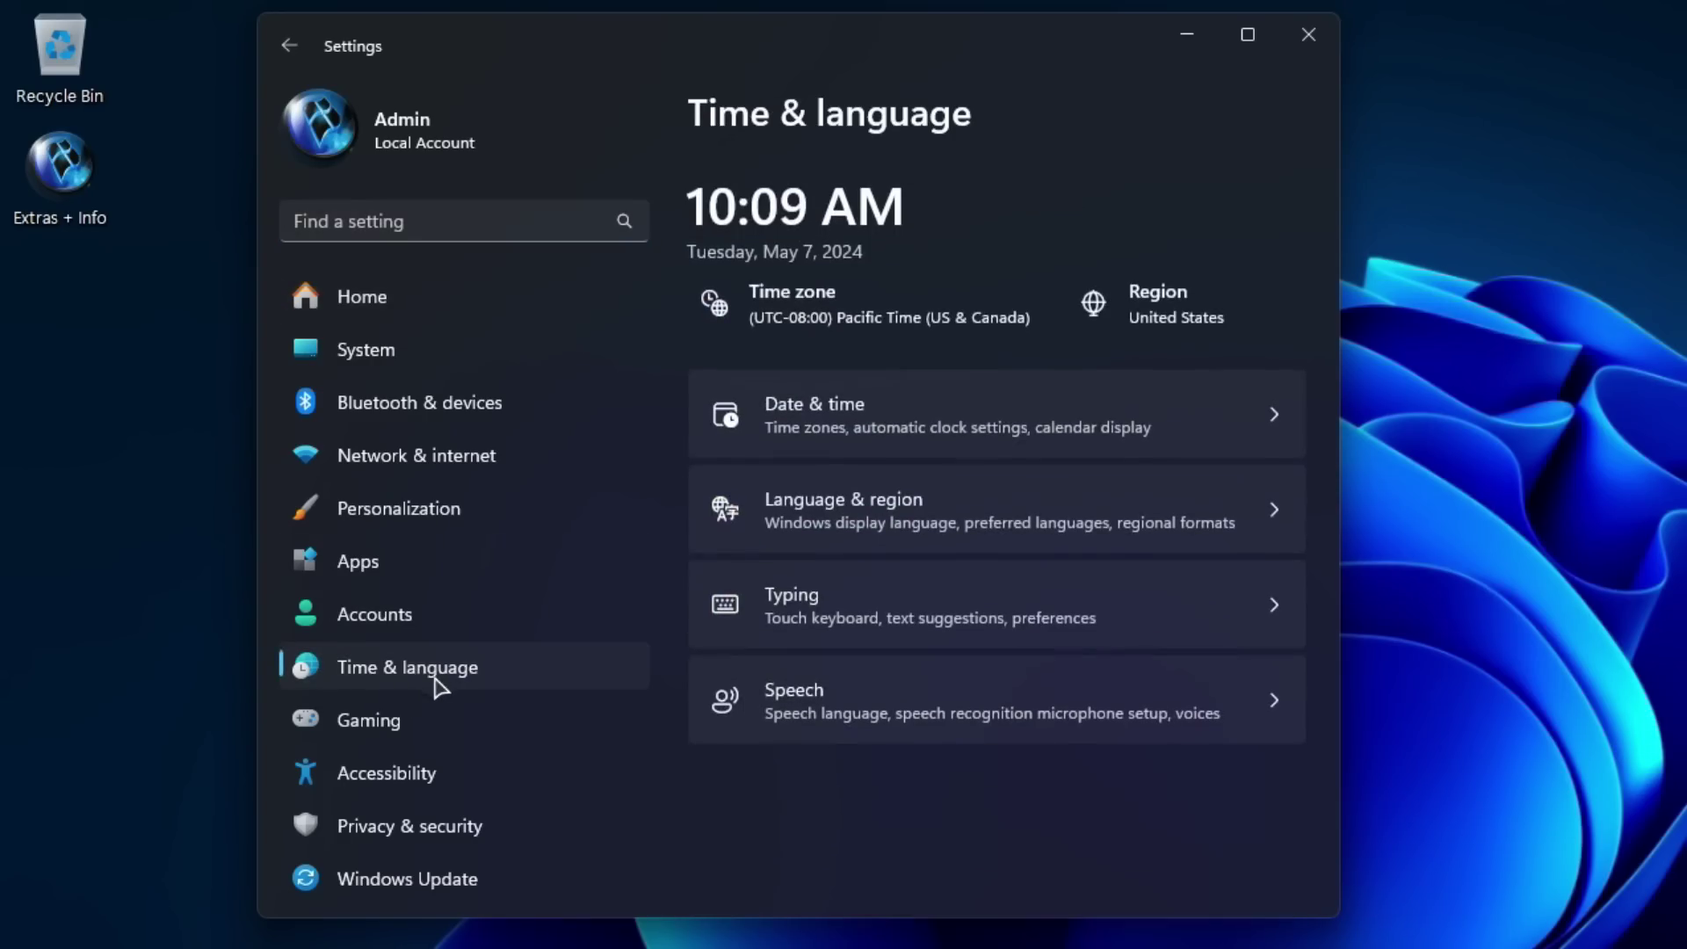
left_click(982, 518)
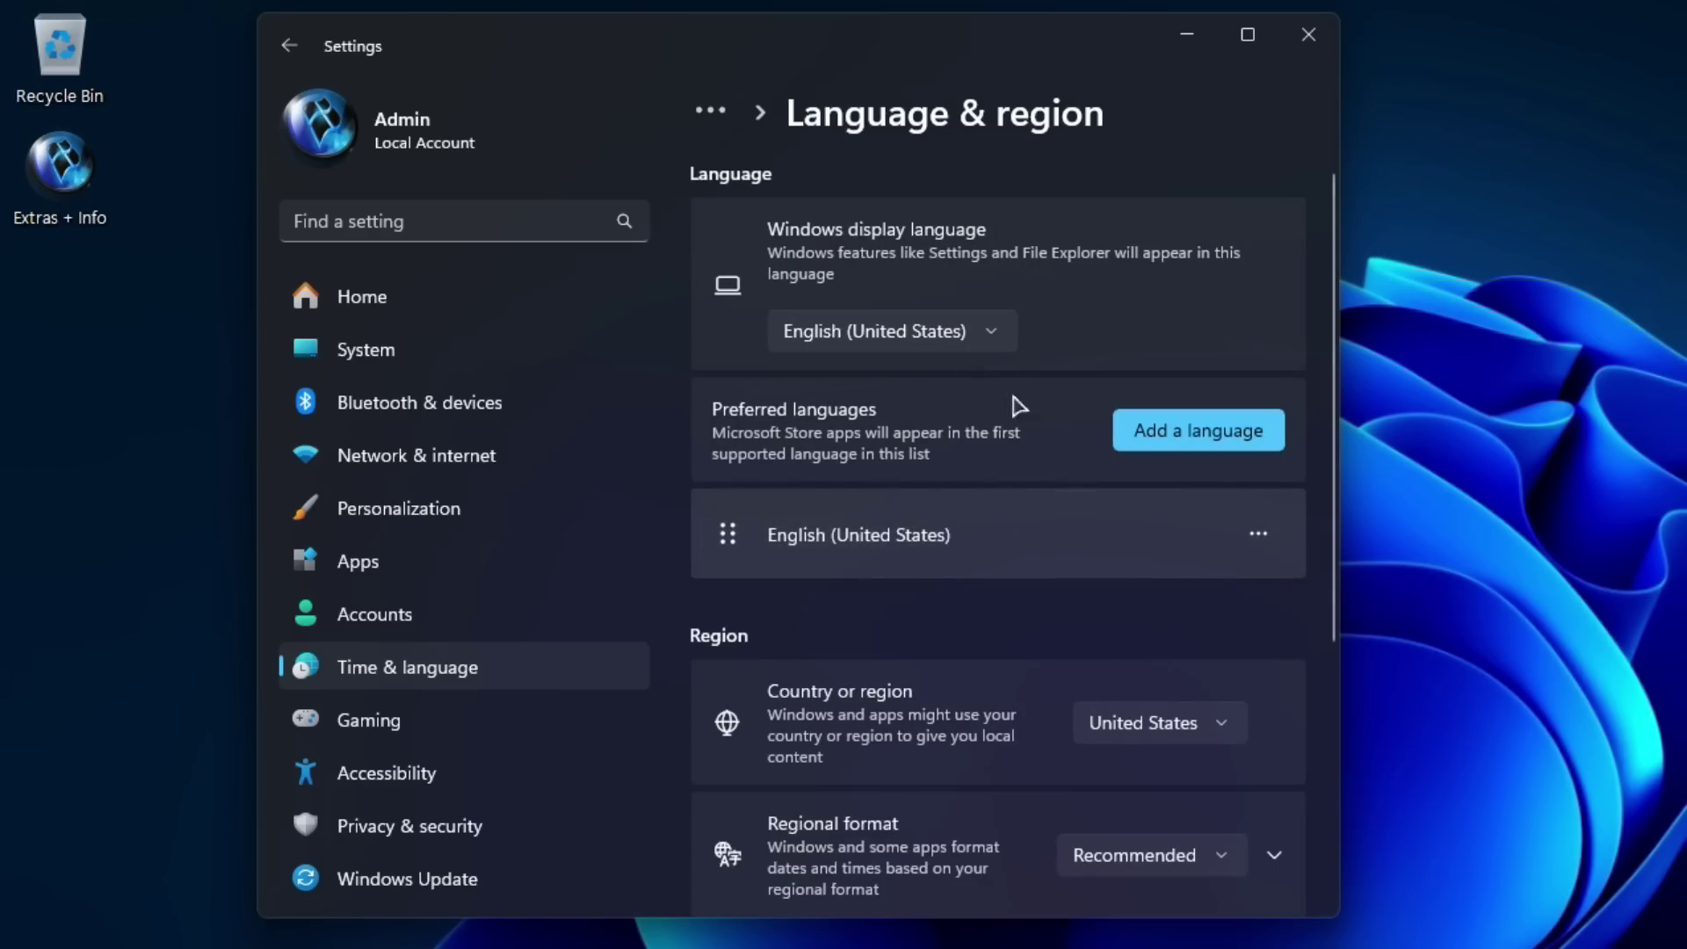
left_click(1219, 439)
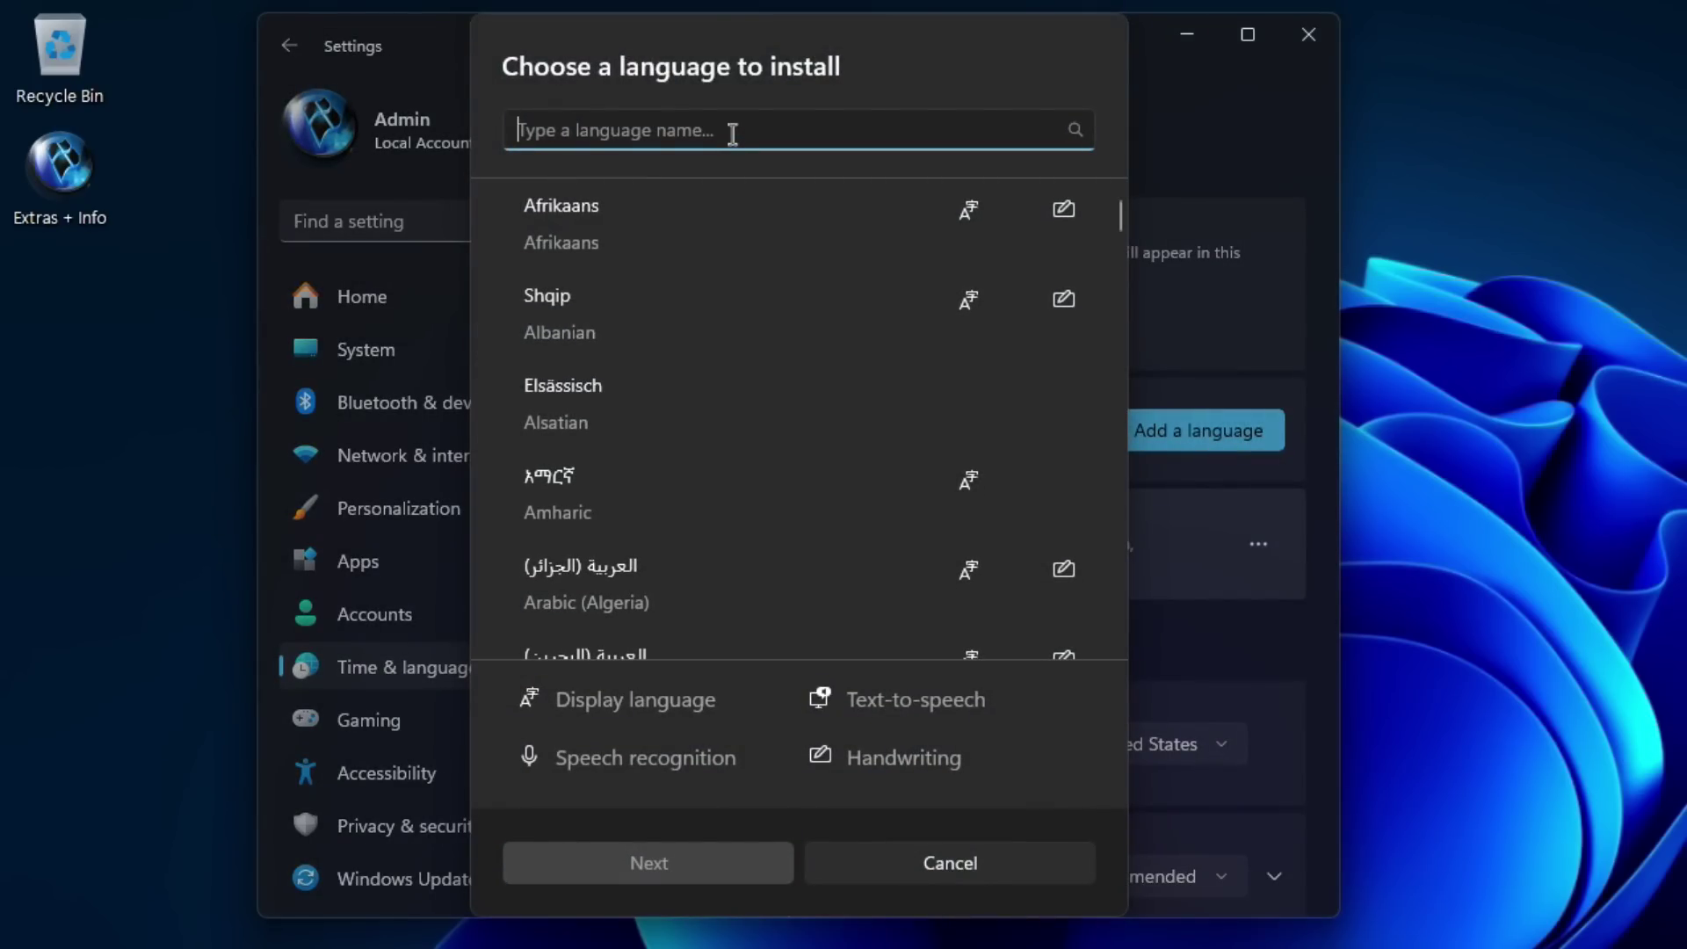
type("ita")
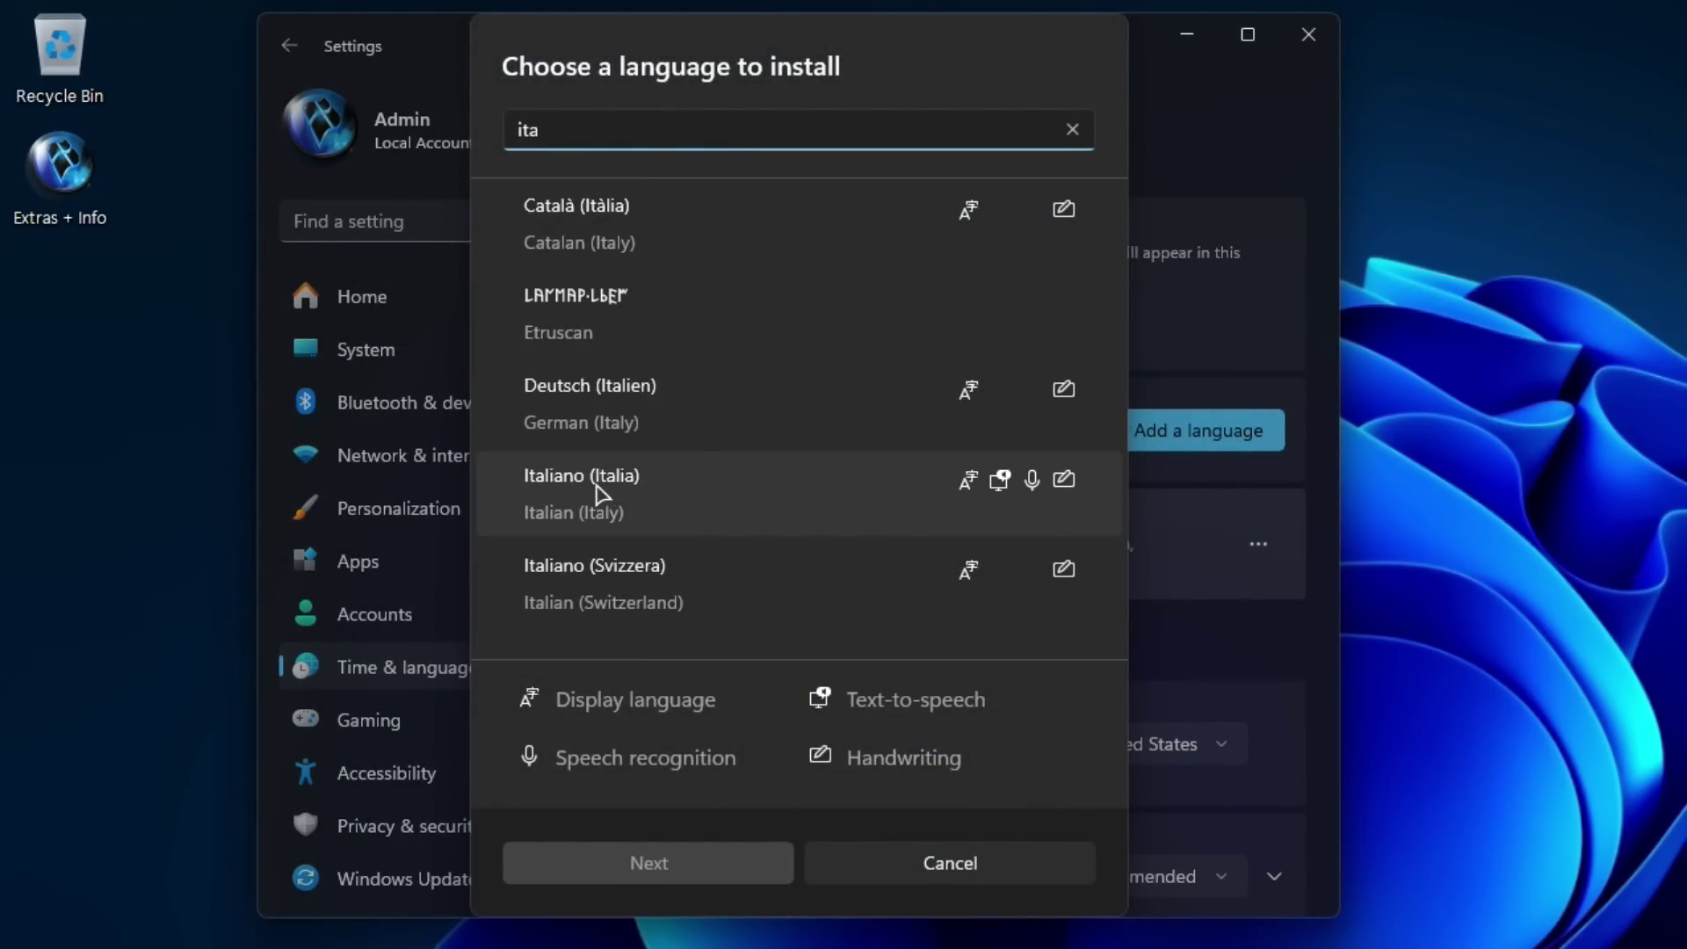
left_click(659, 505)
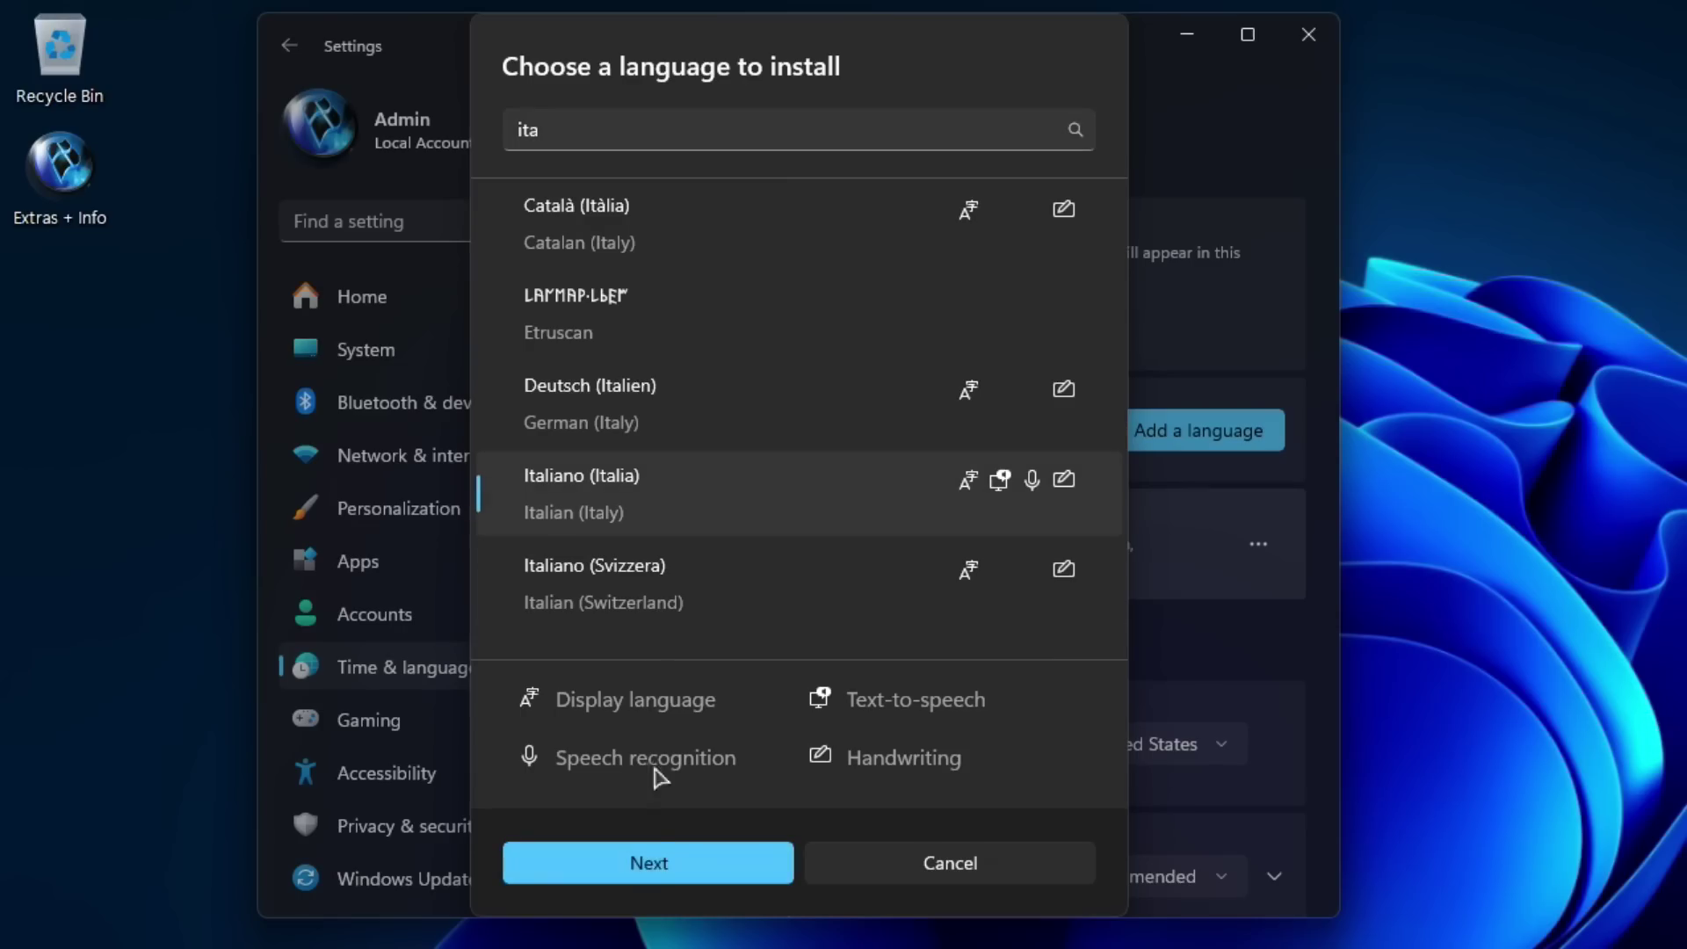
left_click(653, 866)
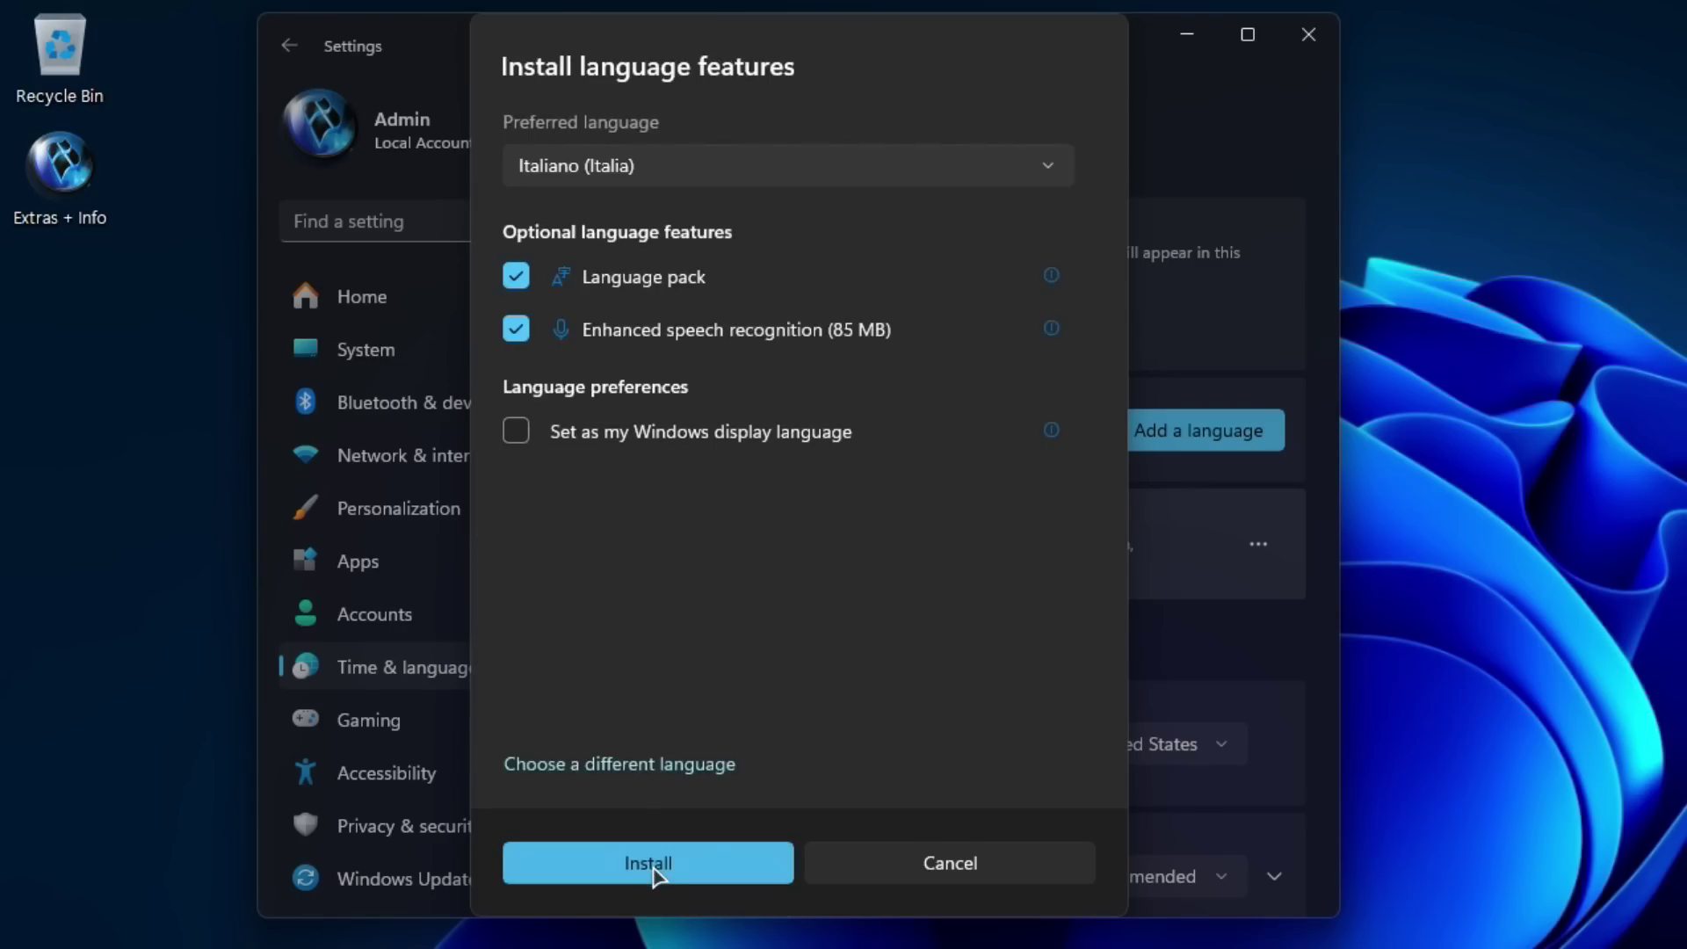
left_click(516, 439)
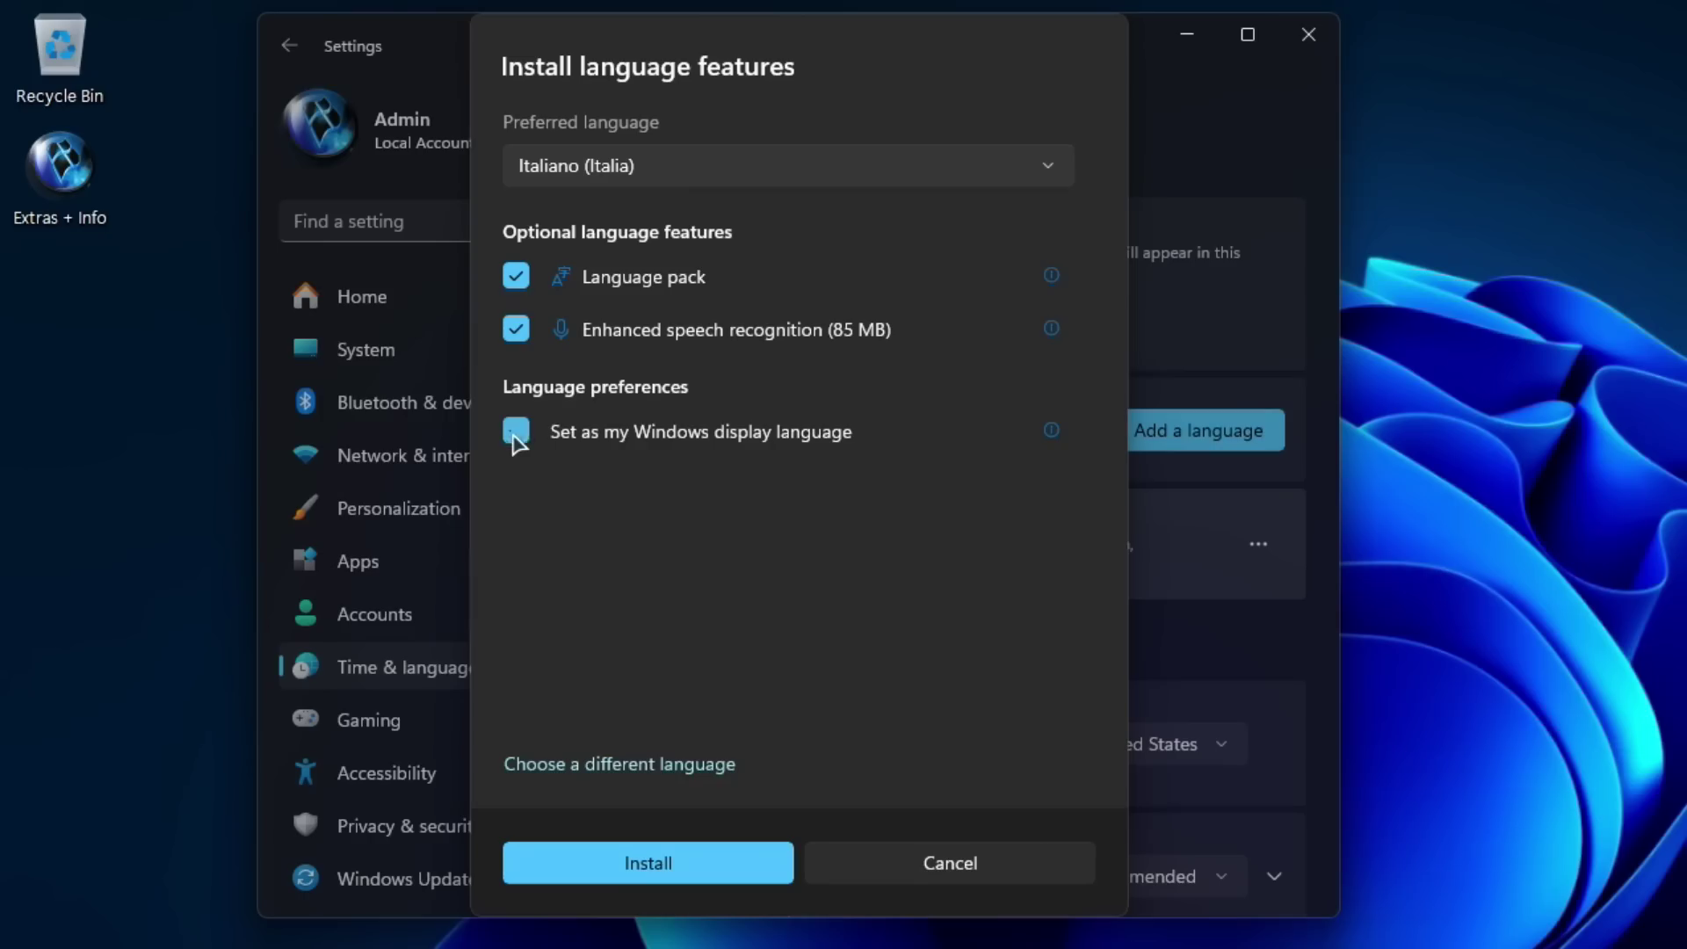
left_click(654, 869)
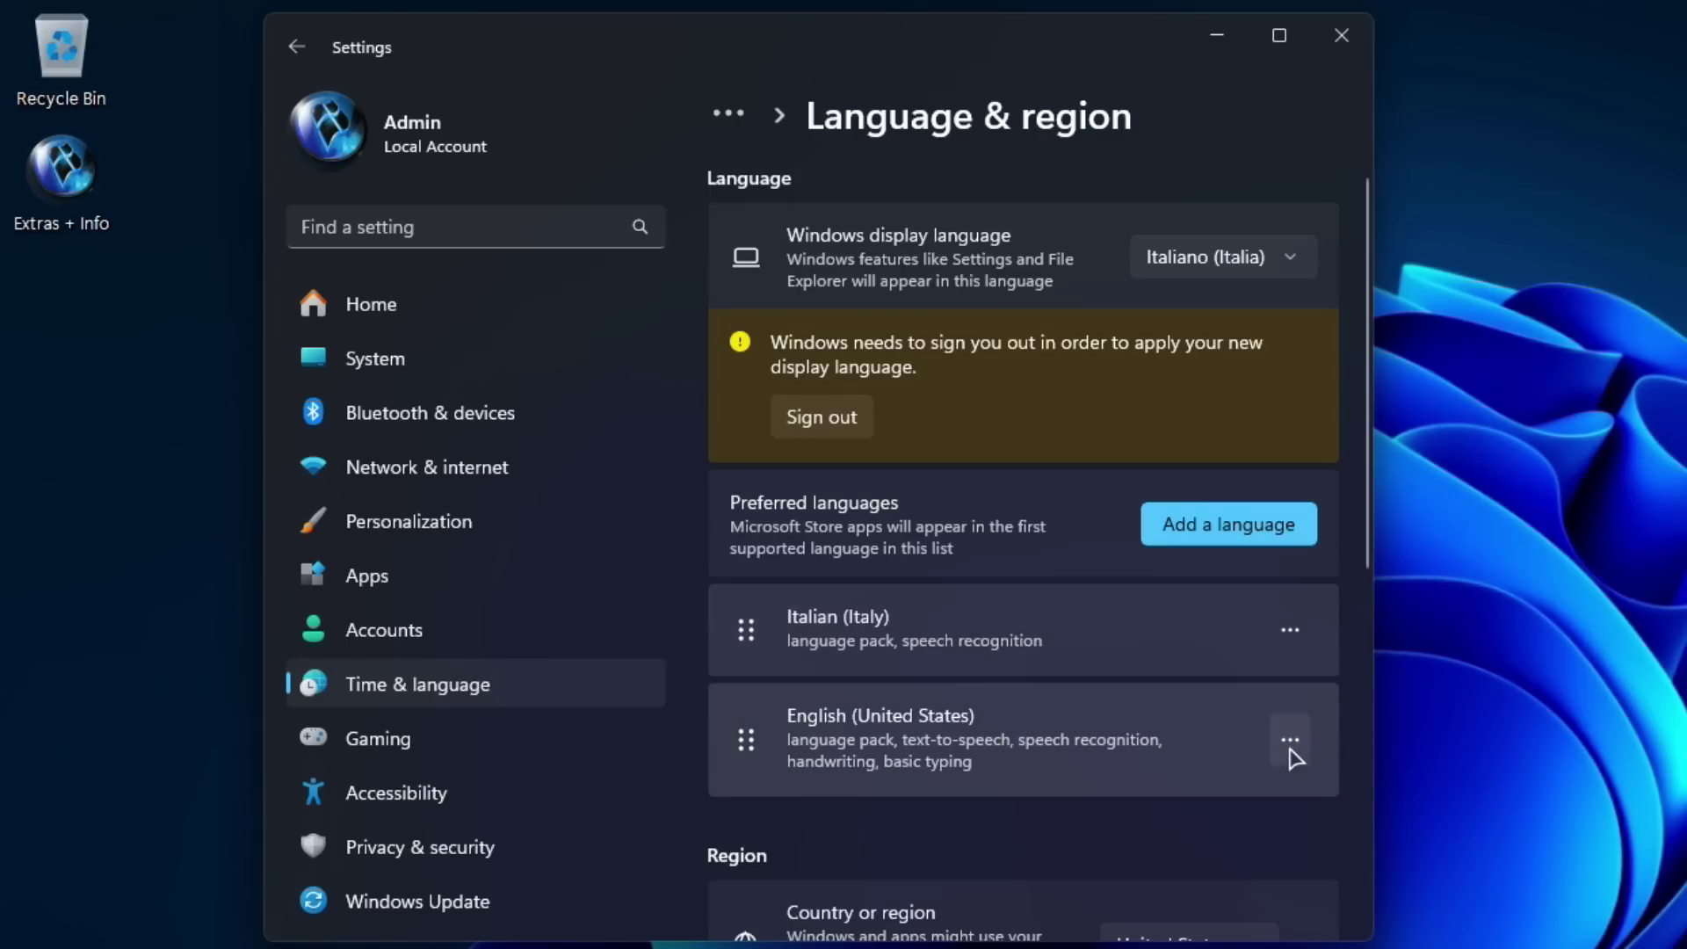
Step: Remove English (United States) from the preferred languages
left_click(1290, 740)
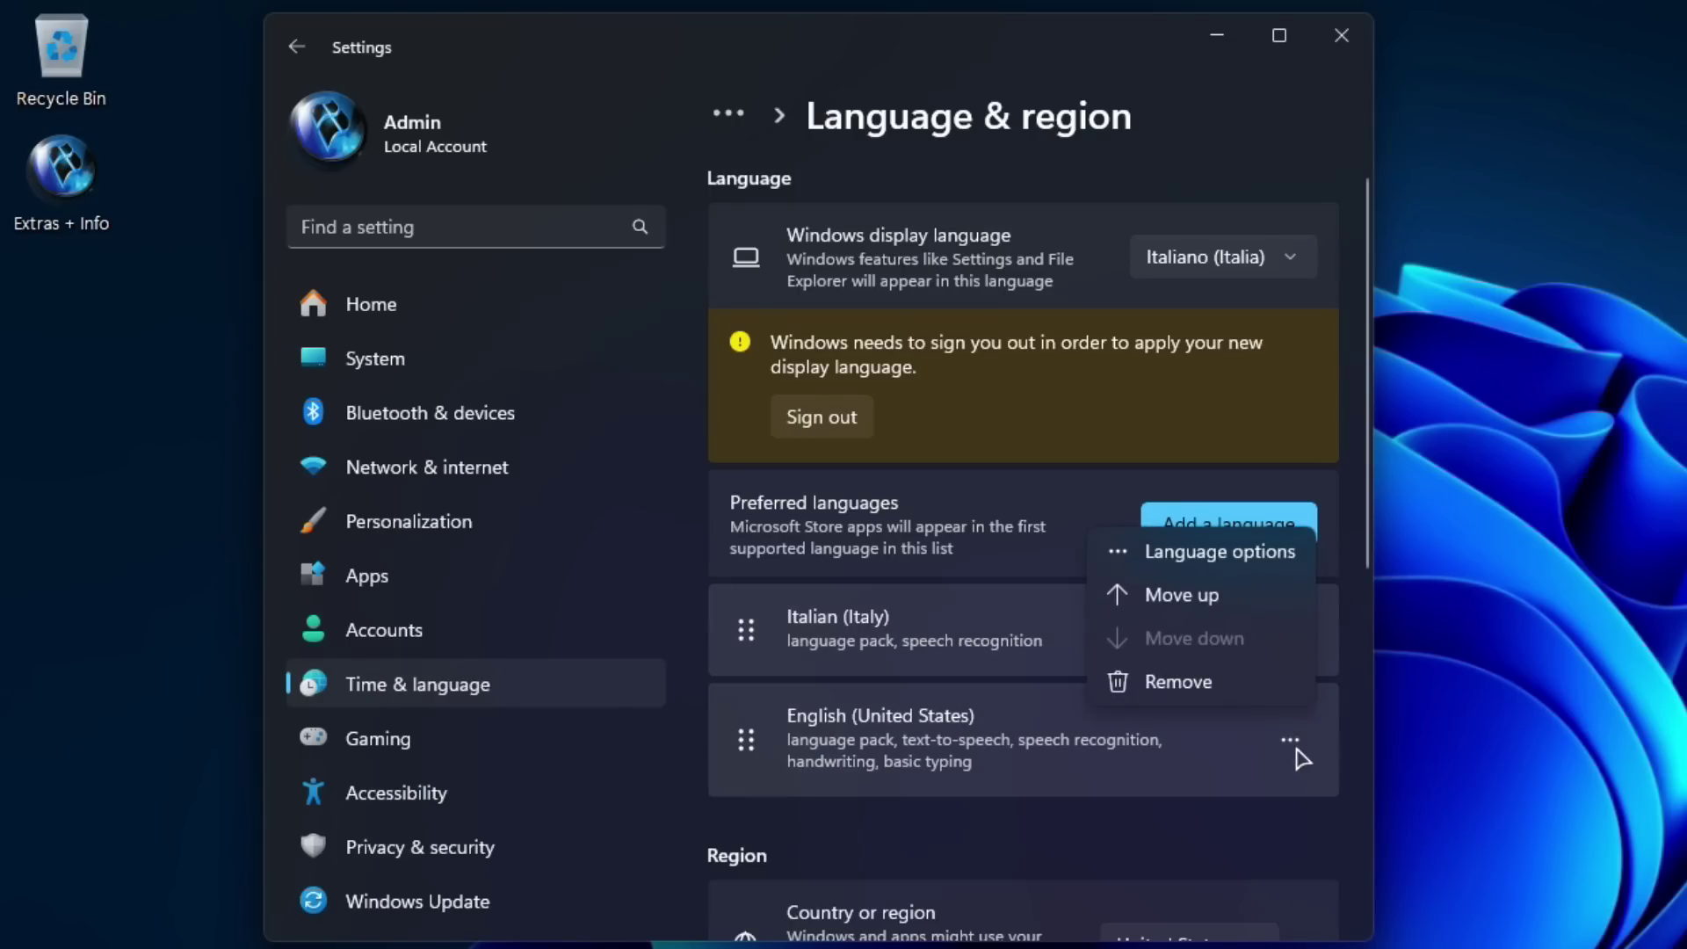
left_click(1181, 694)
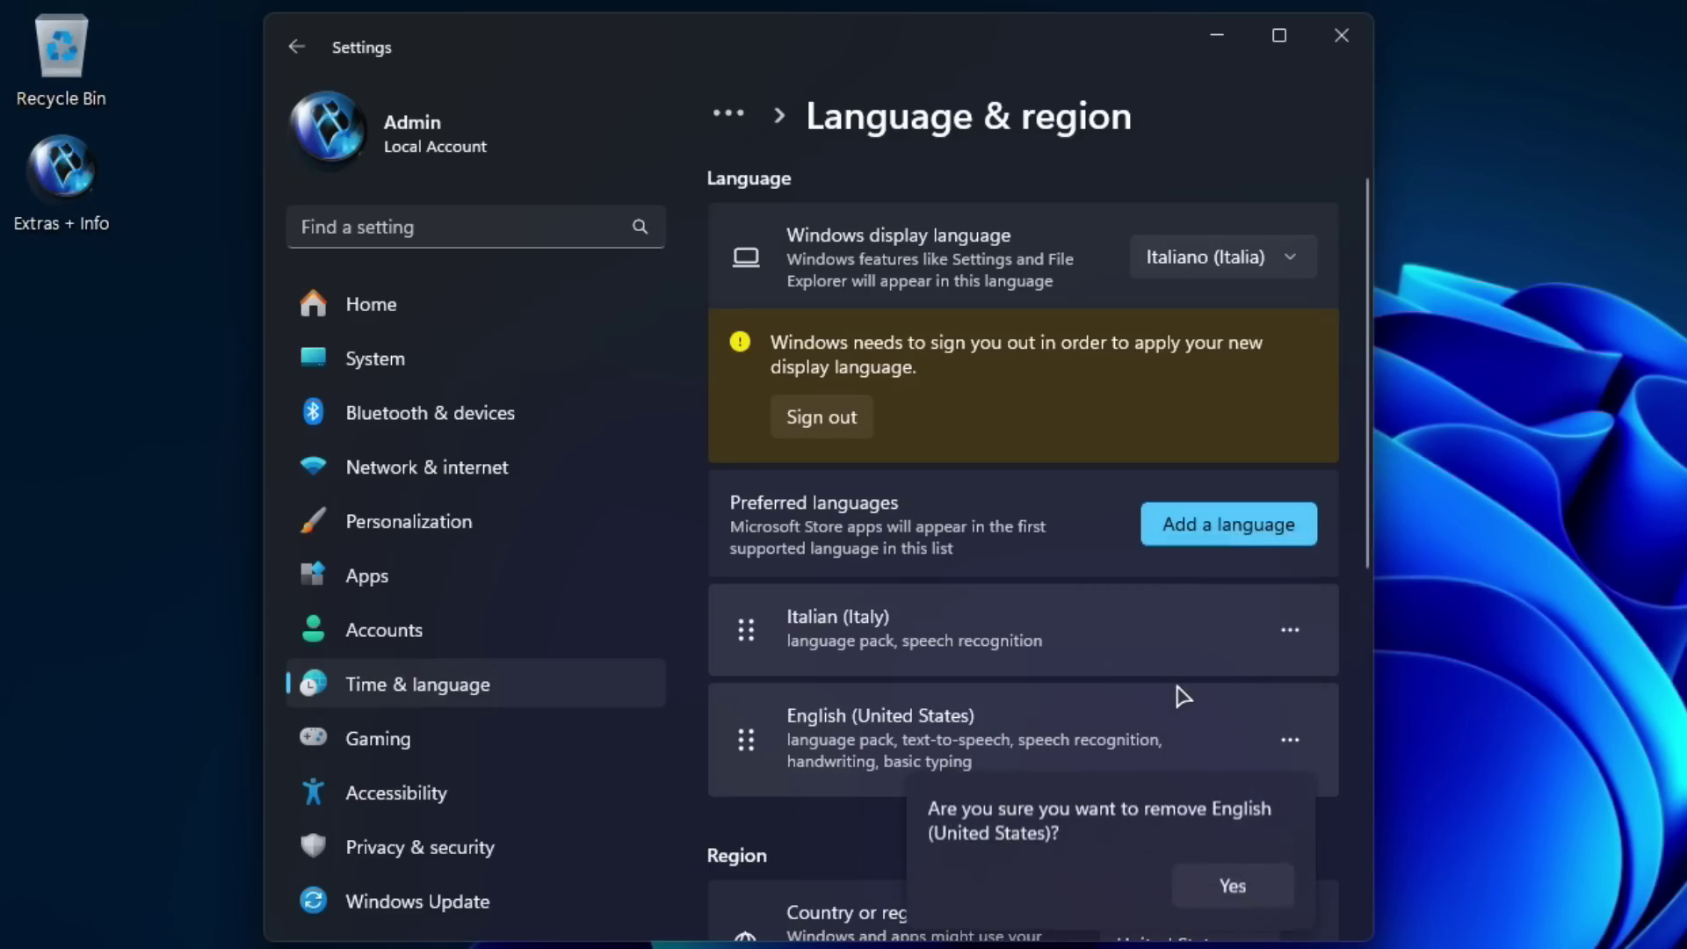
left_click(1229, 889)
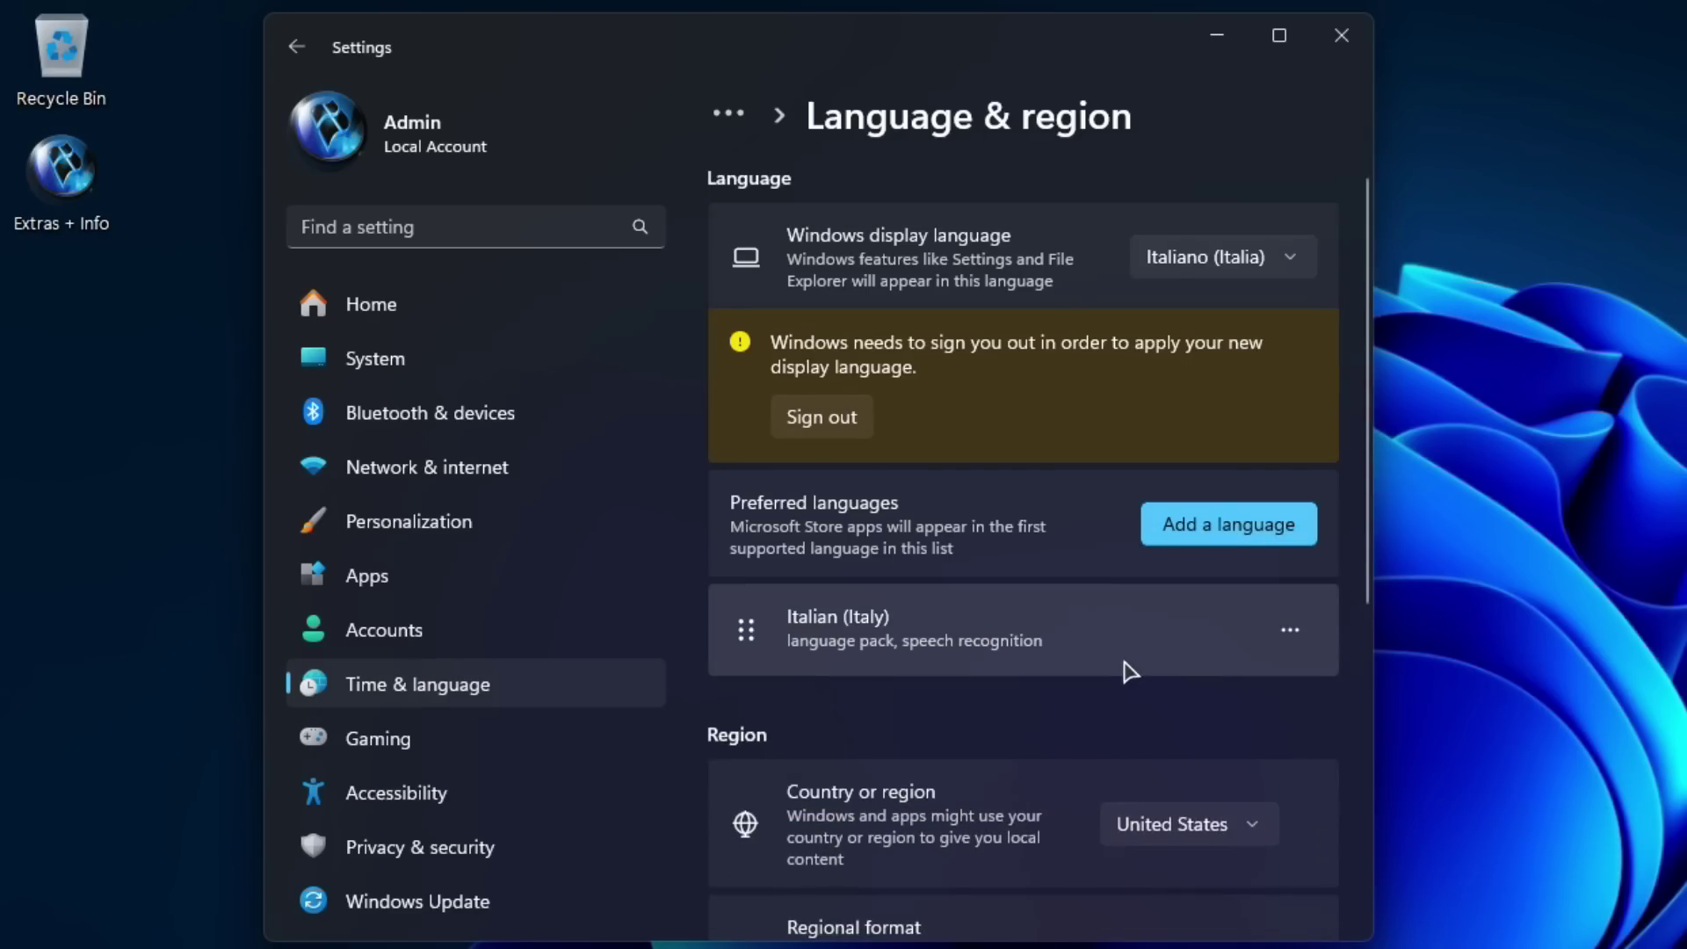
Step: Set the country or region to Italy and the regional format to Italian (Italy)
scroll(1124, 671, "down", 2)
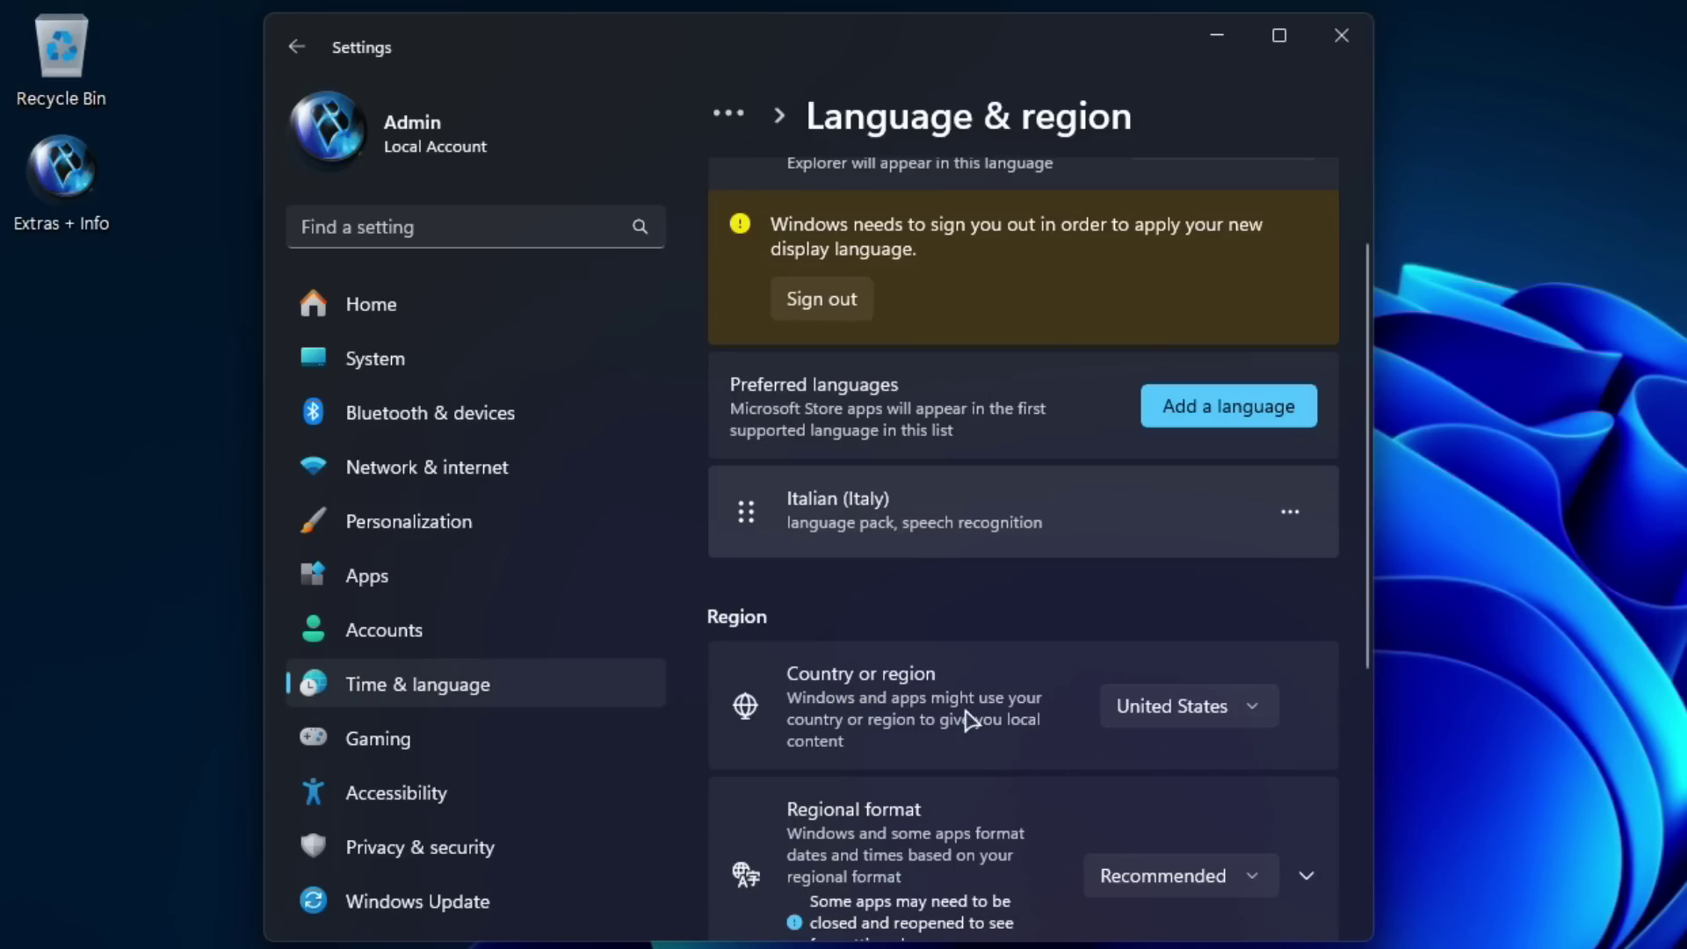
left_click(1259, 721)
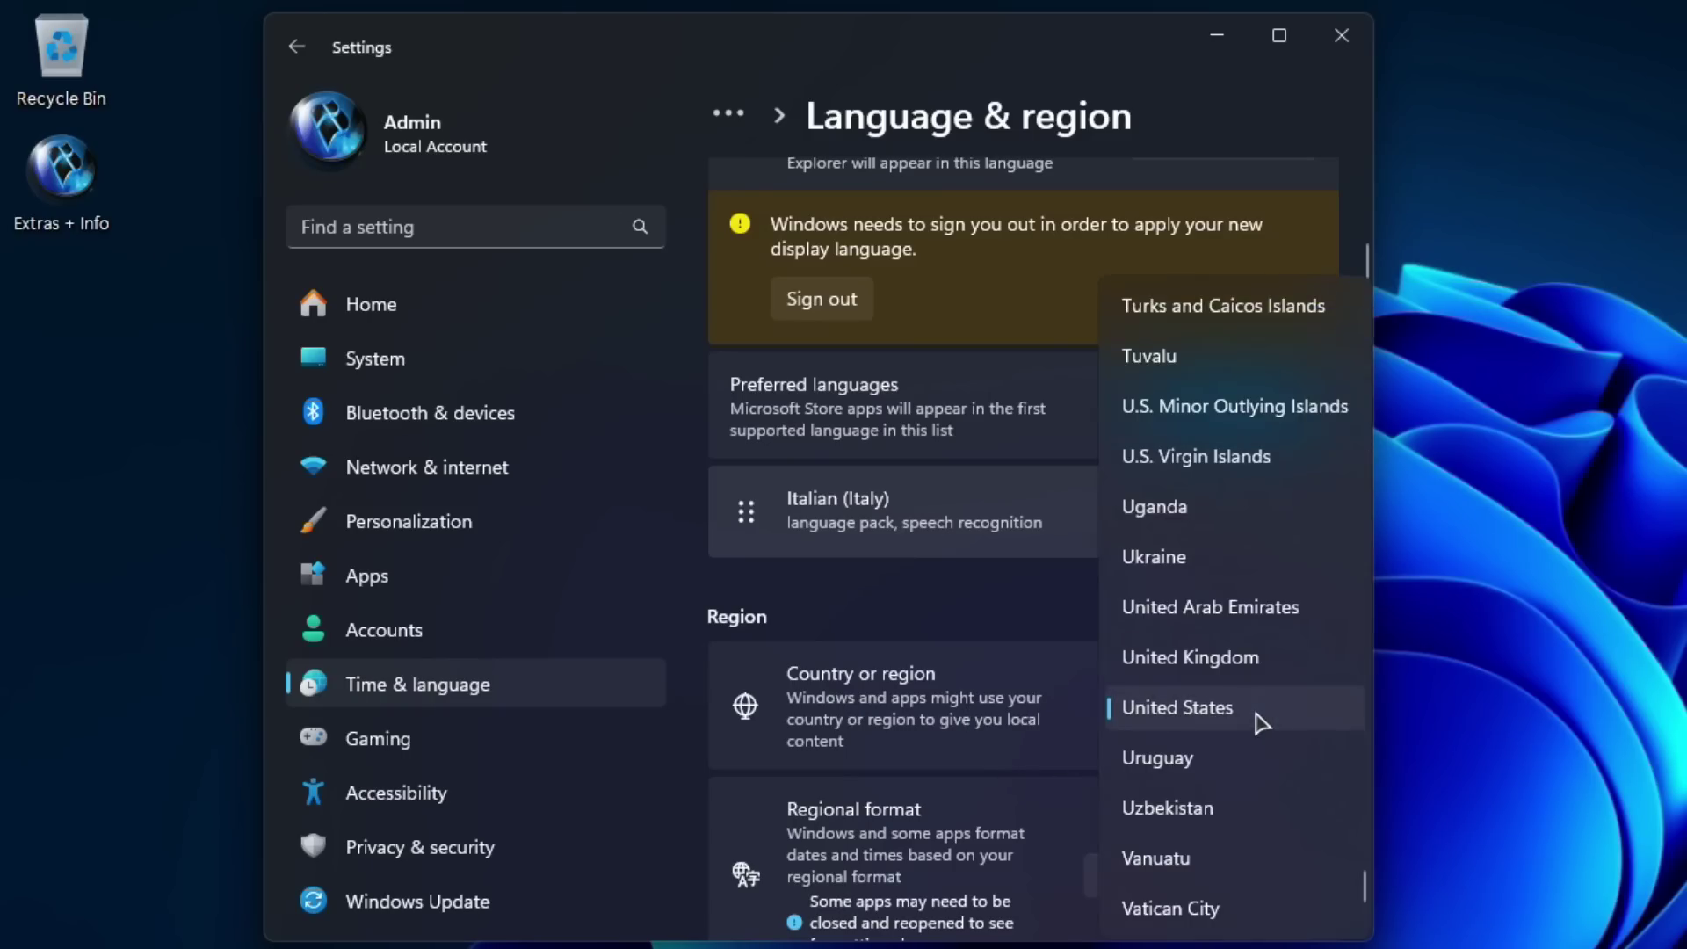
type("it")
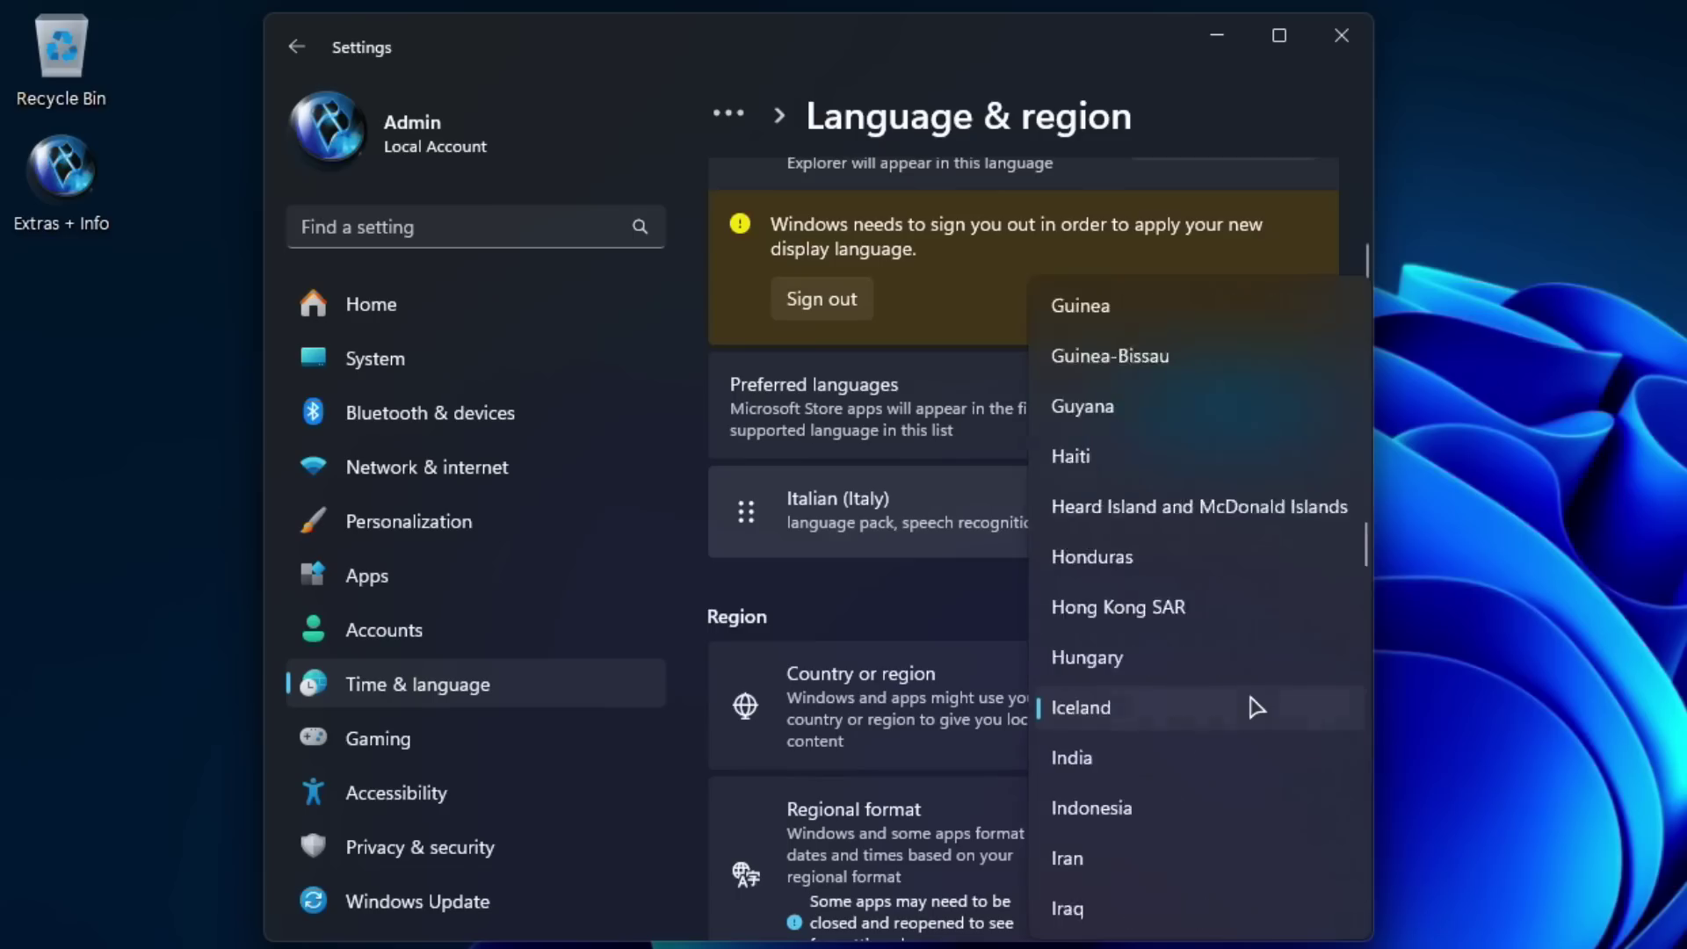
left_click(1256, 707)
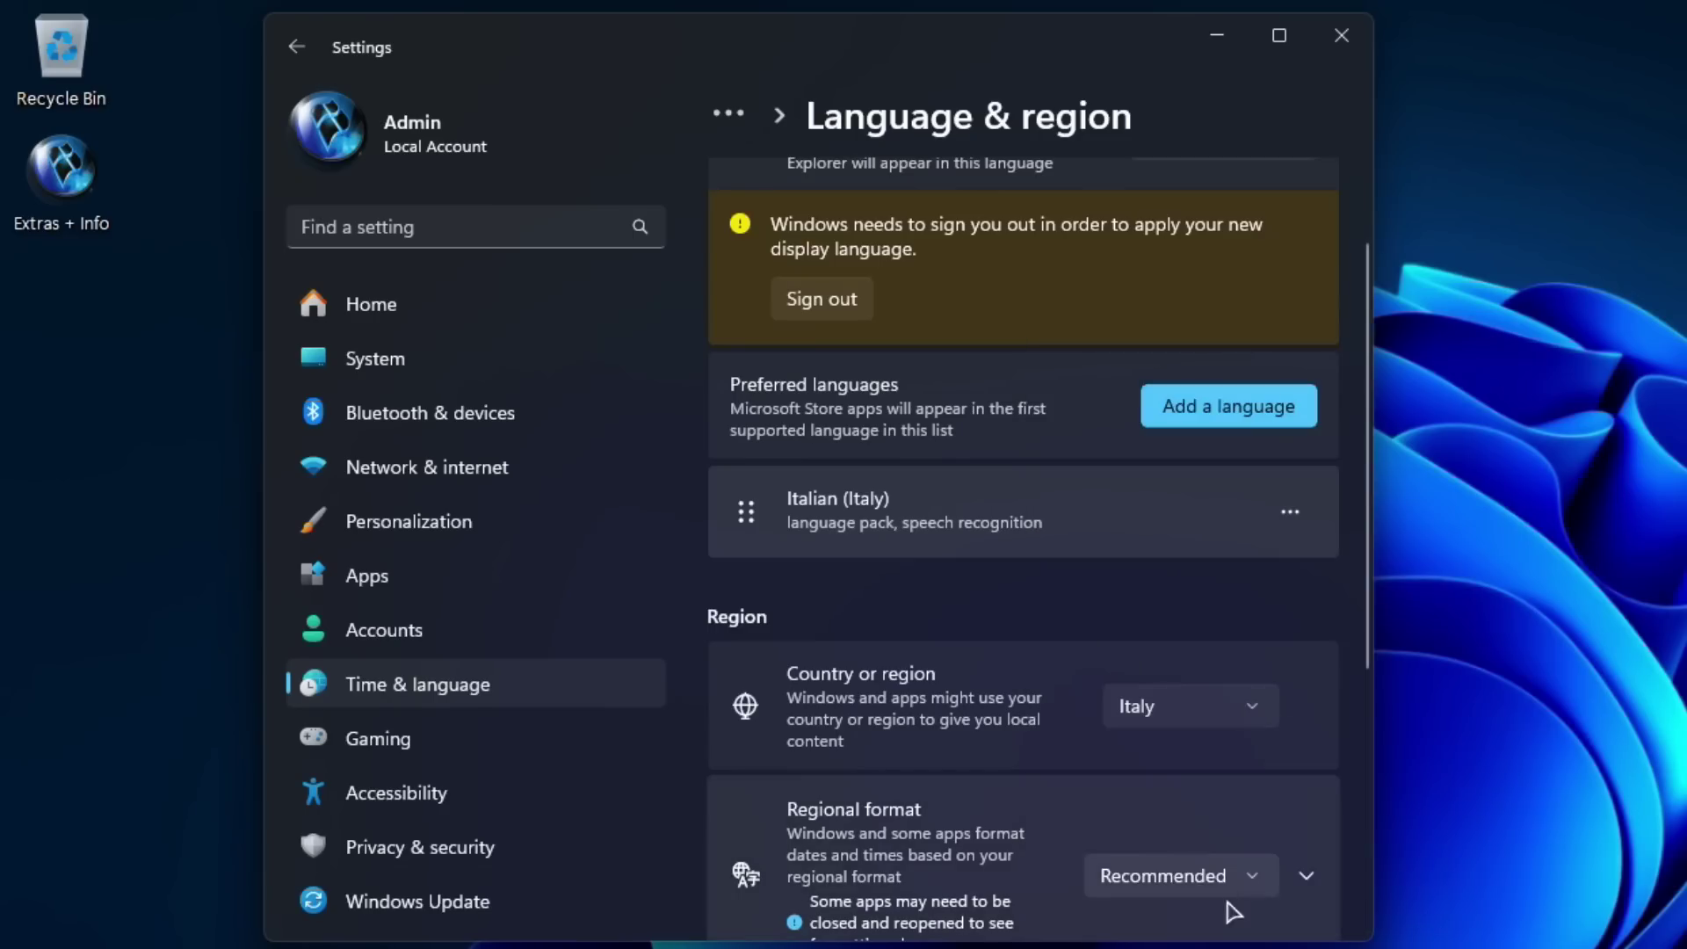
scroll(1227, 813, "down", 3)
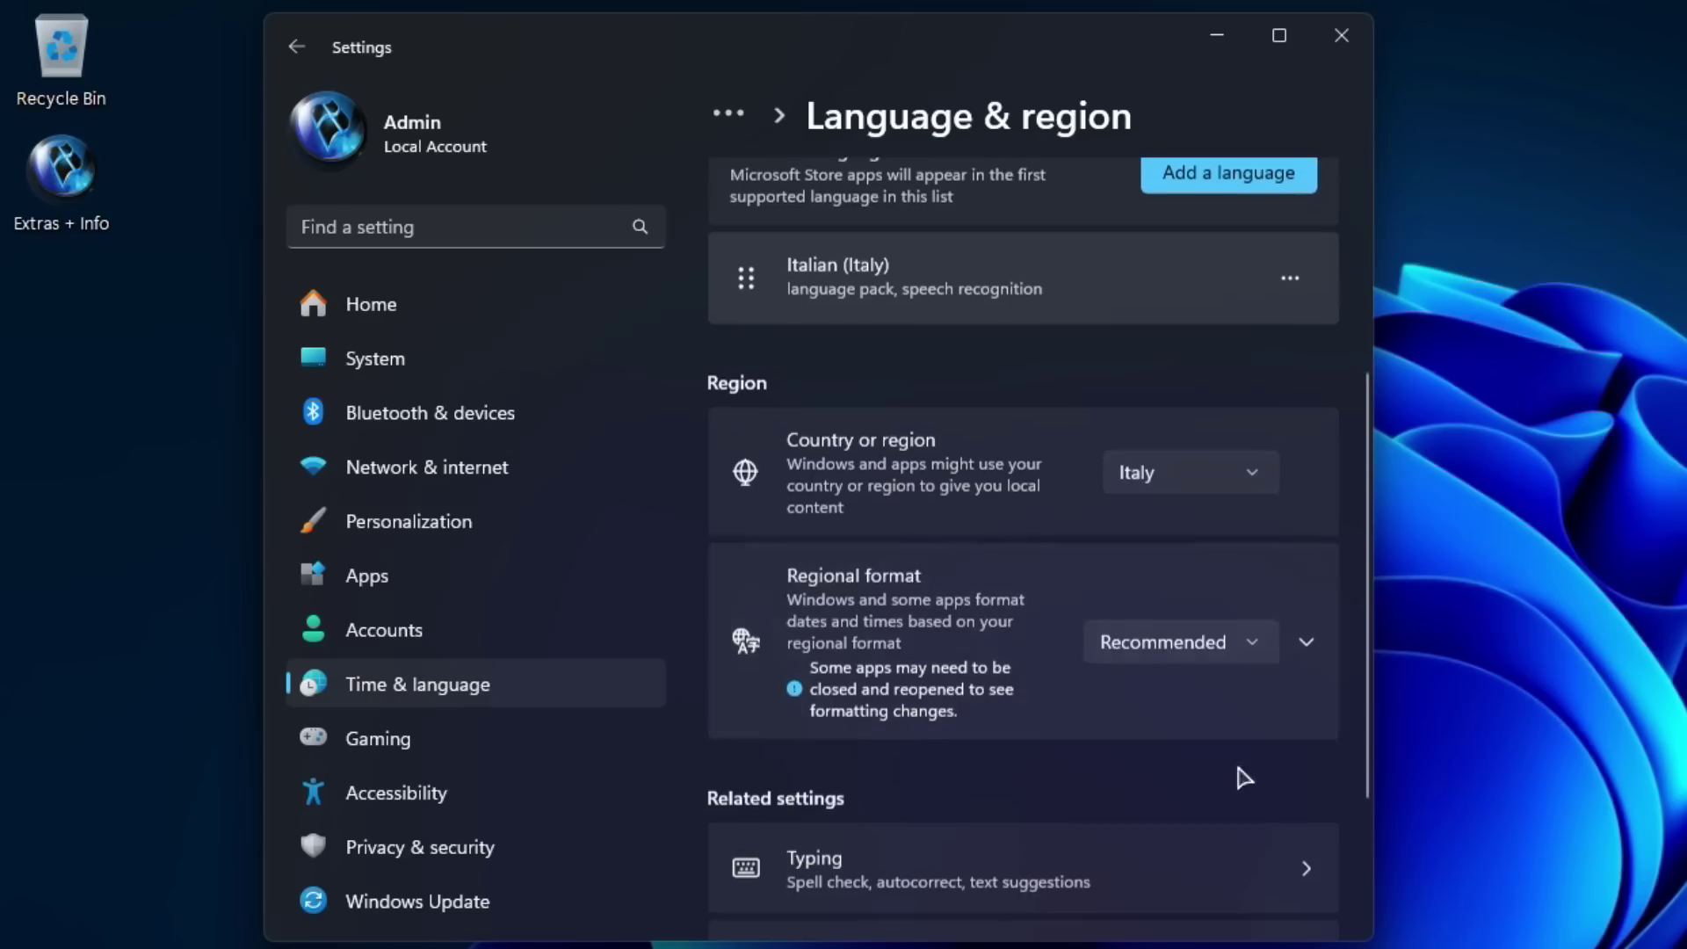
left_click(1258, 646)
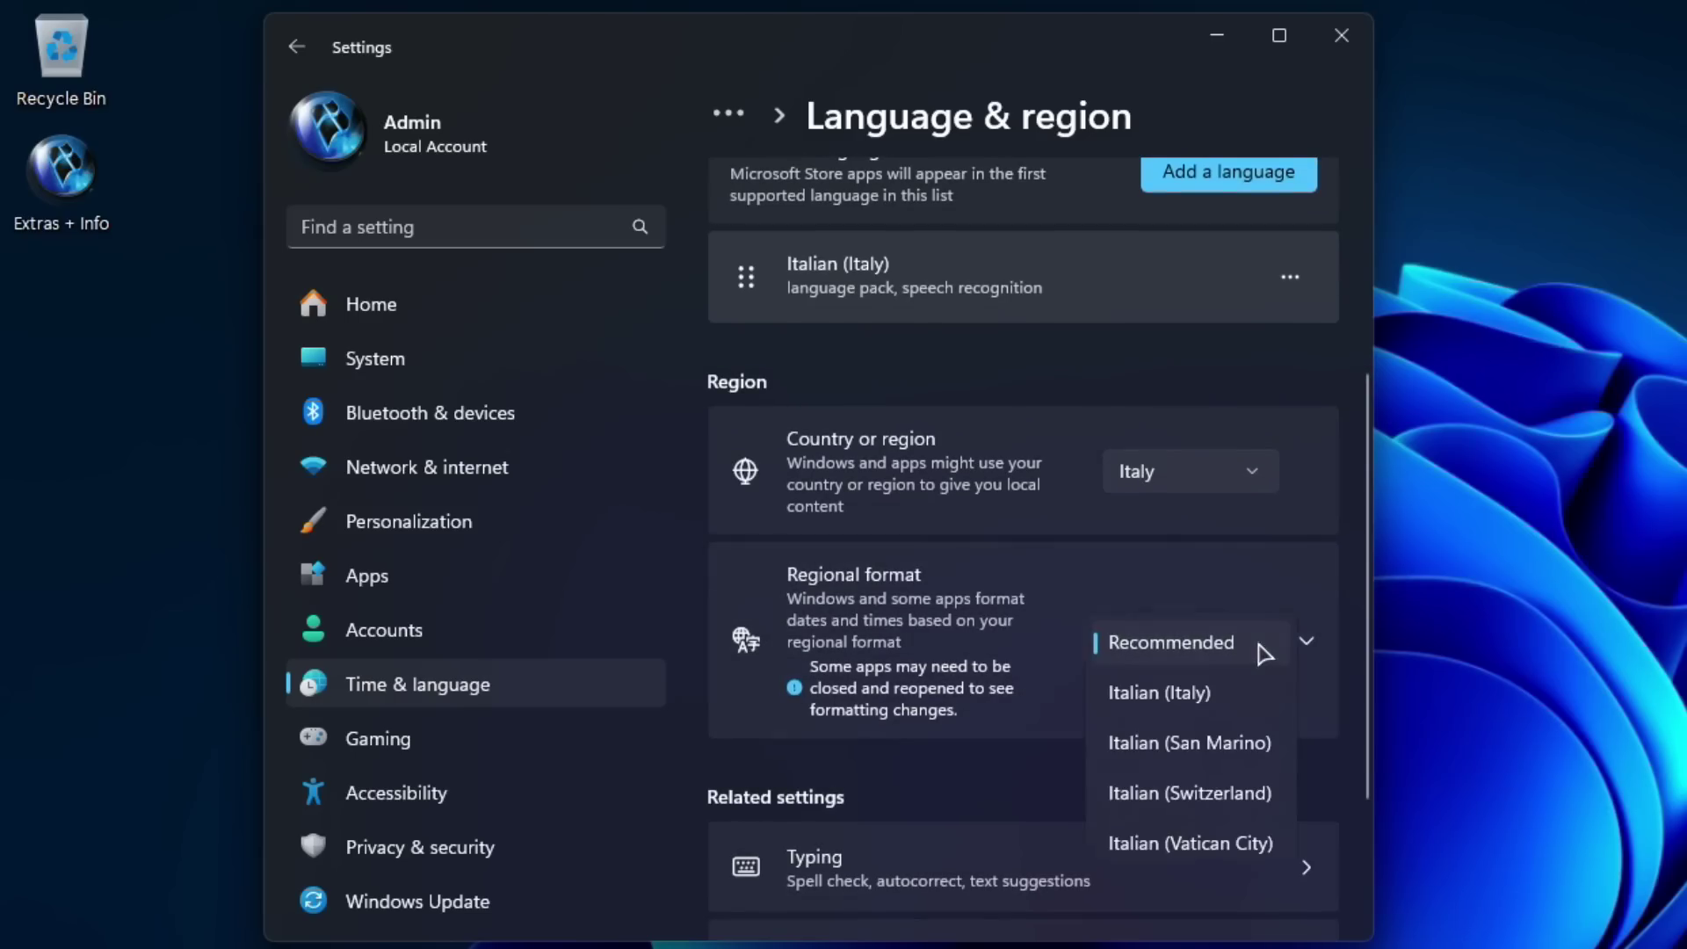
left_click(1182, 698)
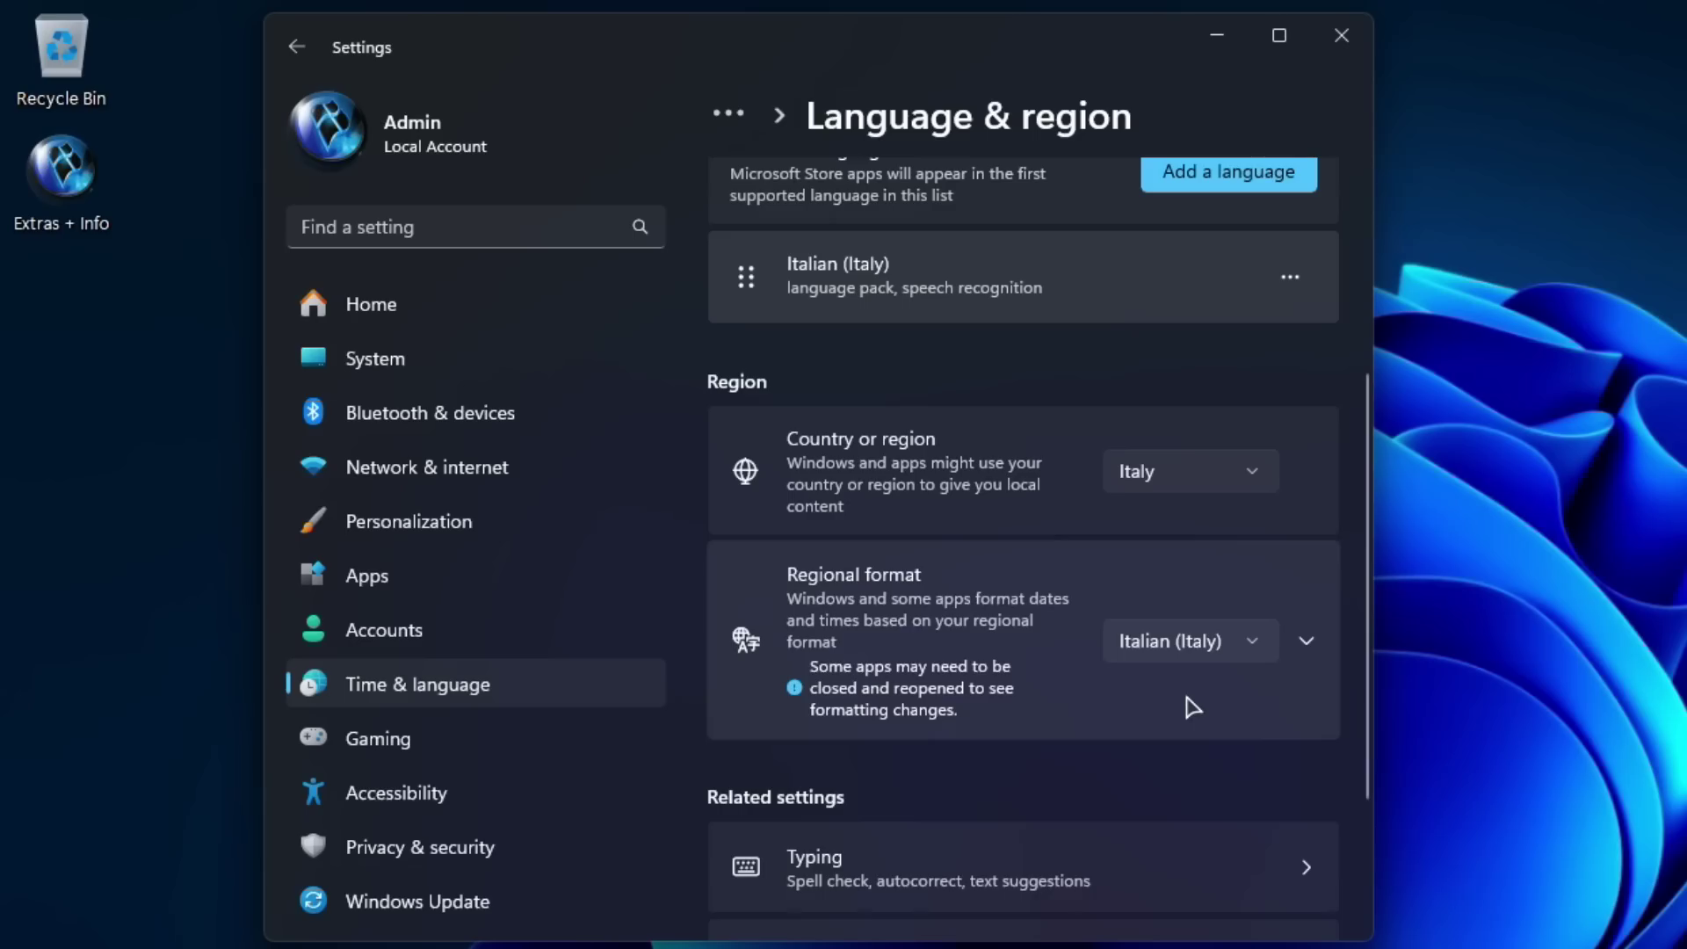
Step: Change the system locale for non-Unicode programs to Italian (Italy) in the administrative language settings, postponing the restart
scroll(1192, 706, "down", 3)
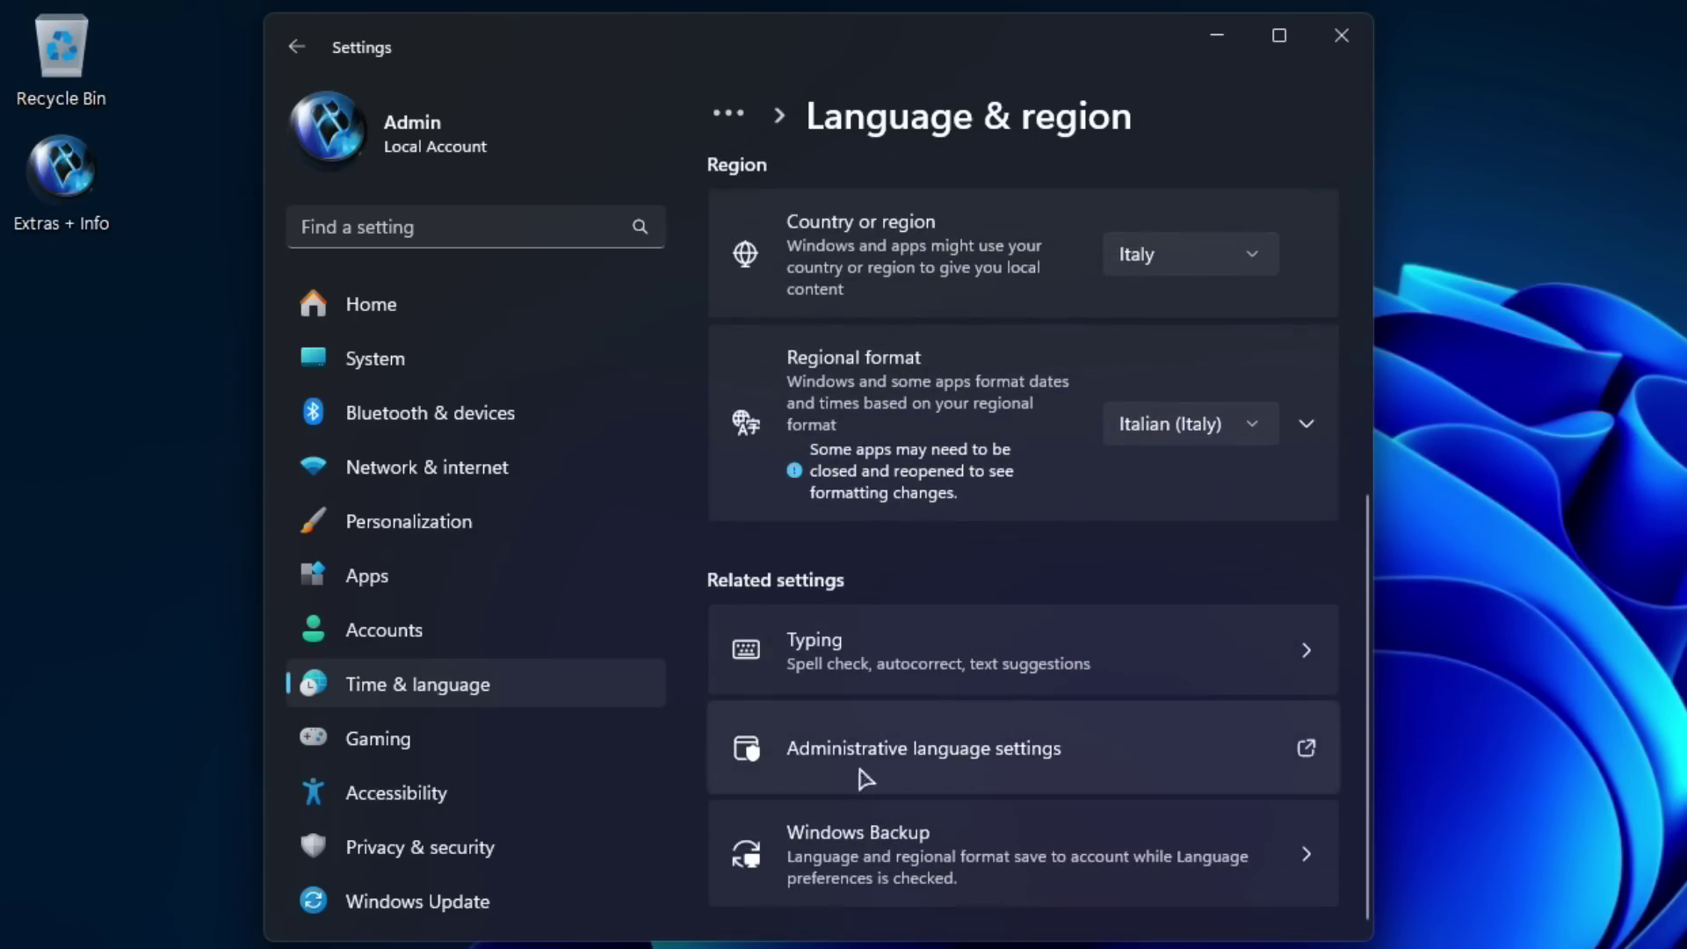
left_click(1039, 762)
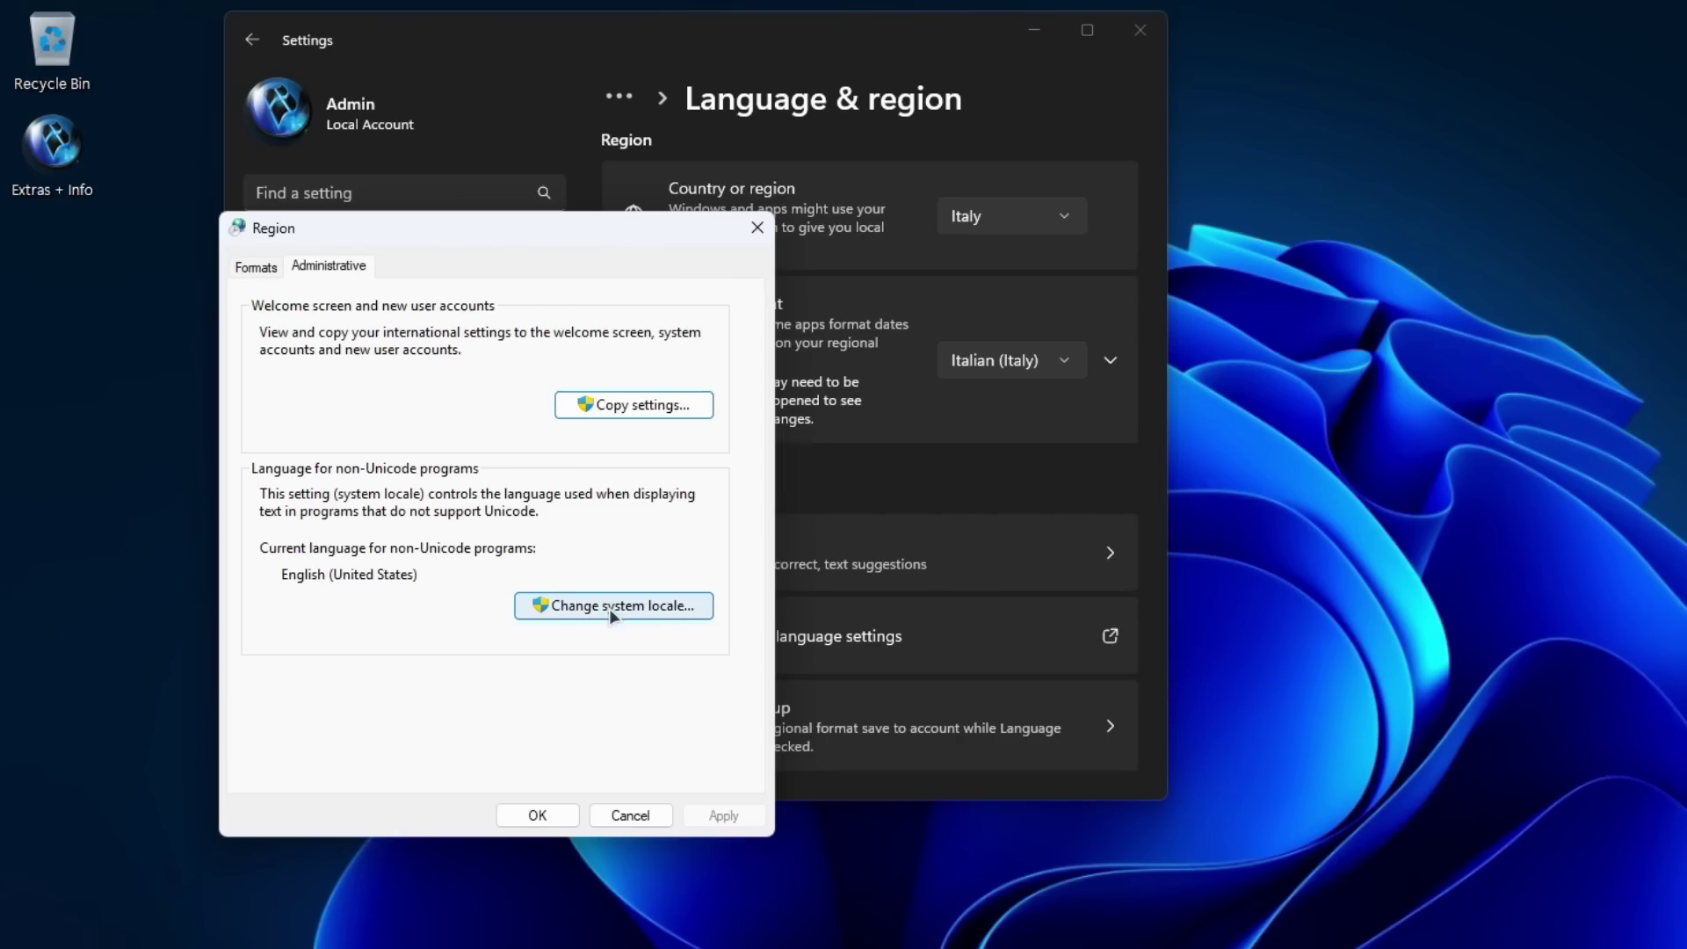
left_click(608, 608)
left_click(432, 400)
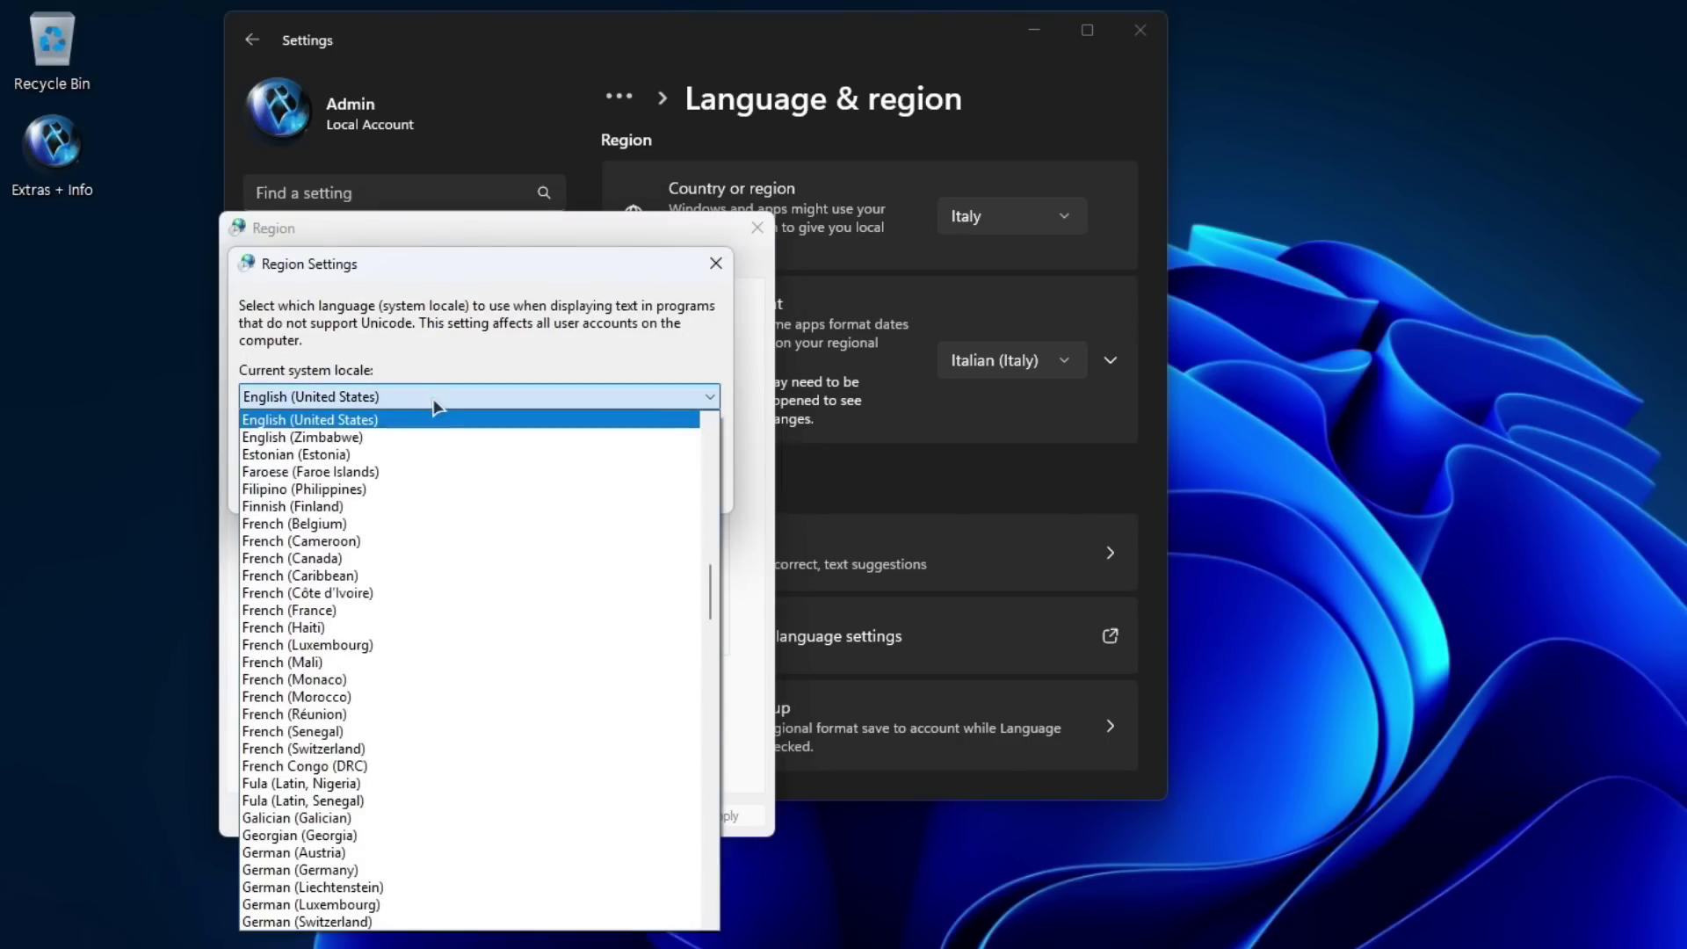
scroll(436, 410, "down", 6)
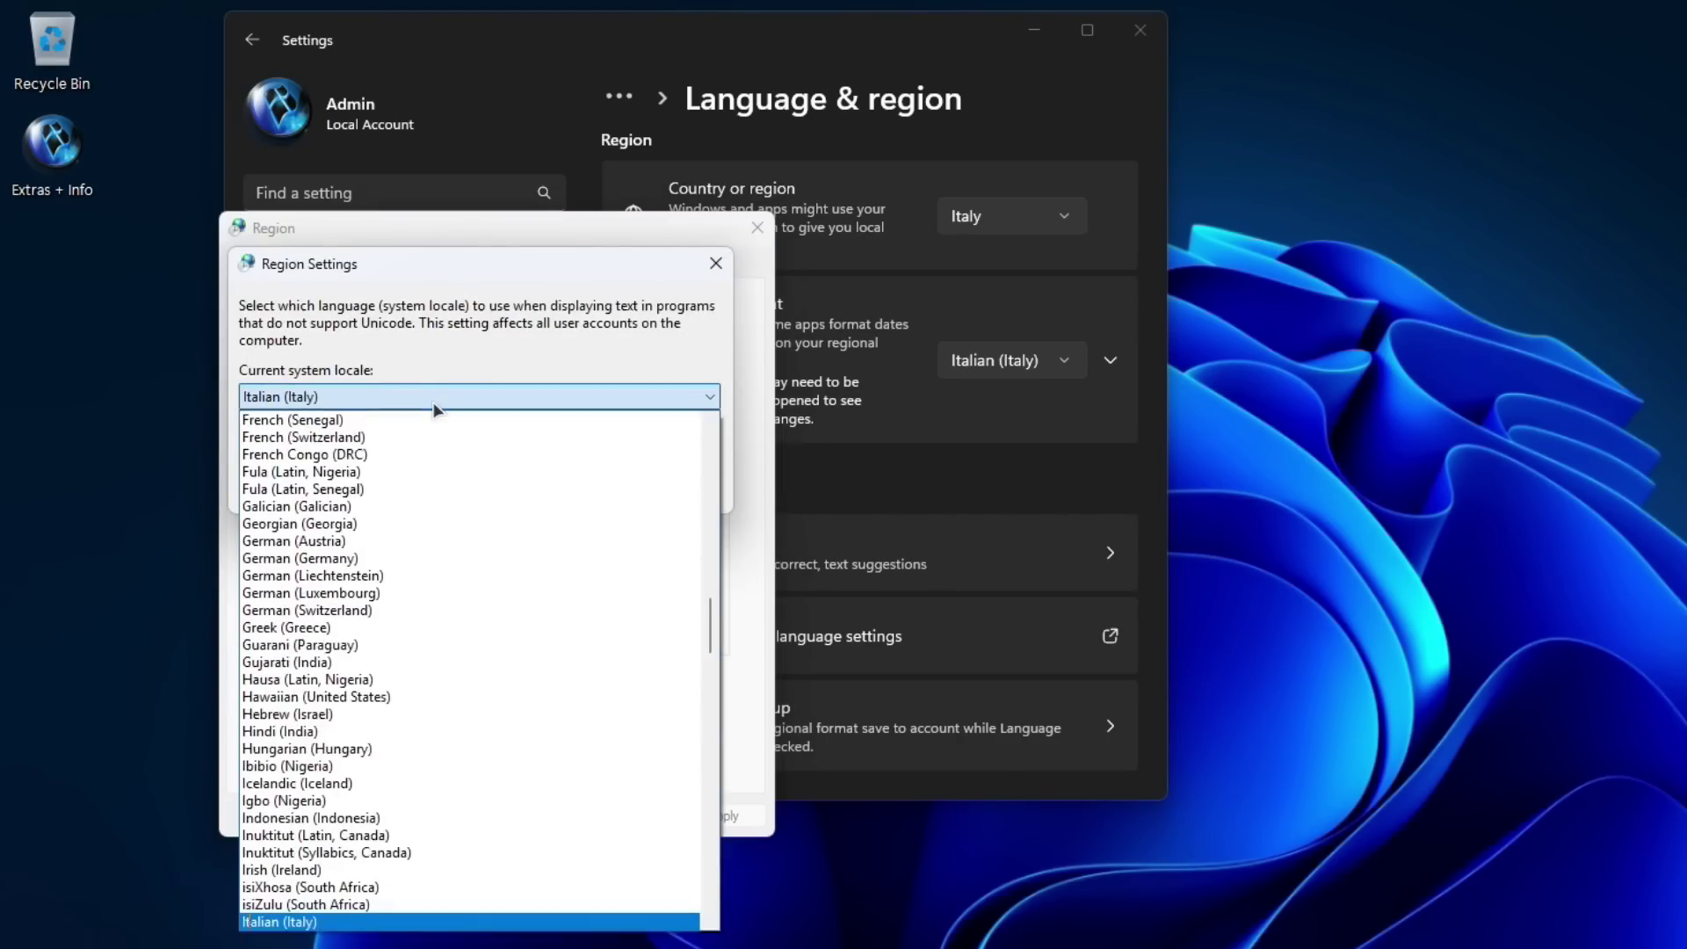
left_click(294, 922)
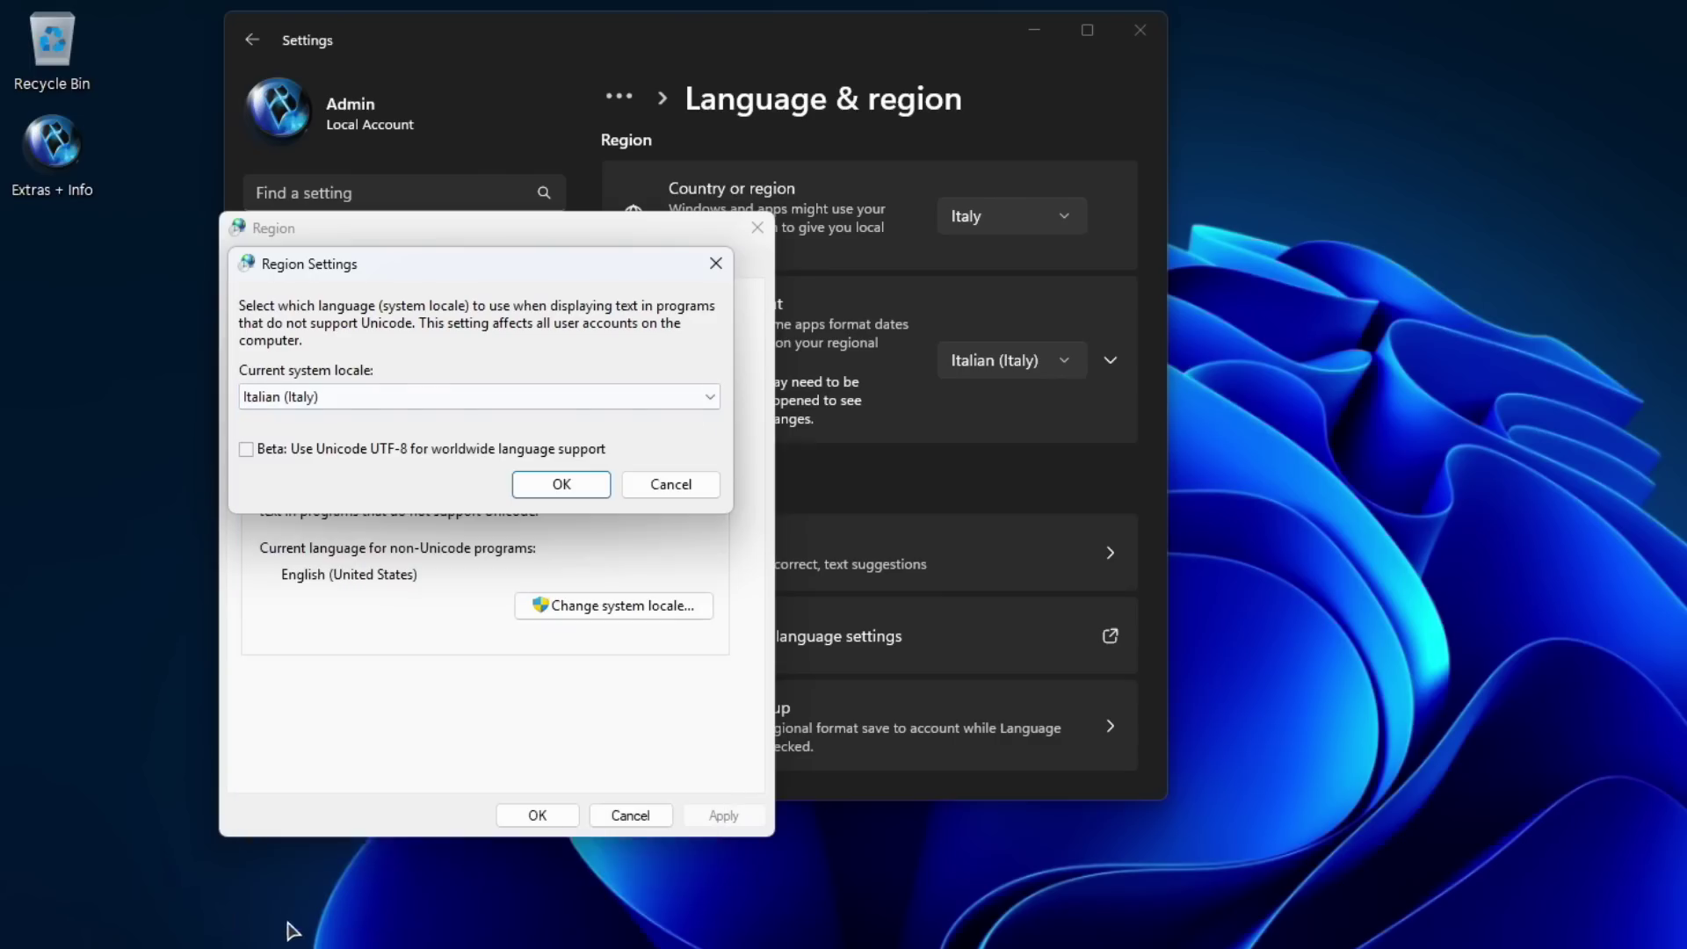
left_click(571, 485)
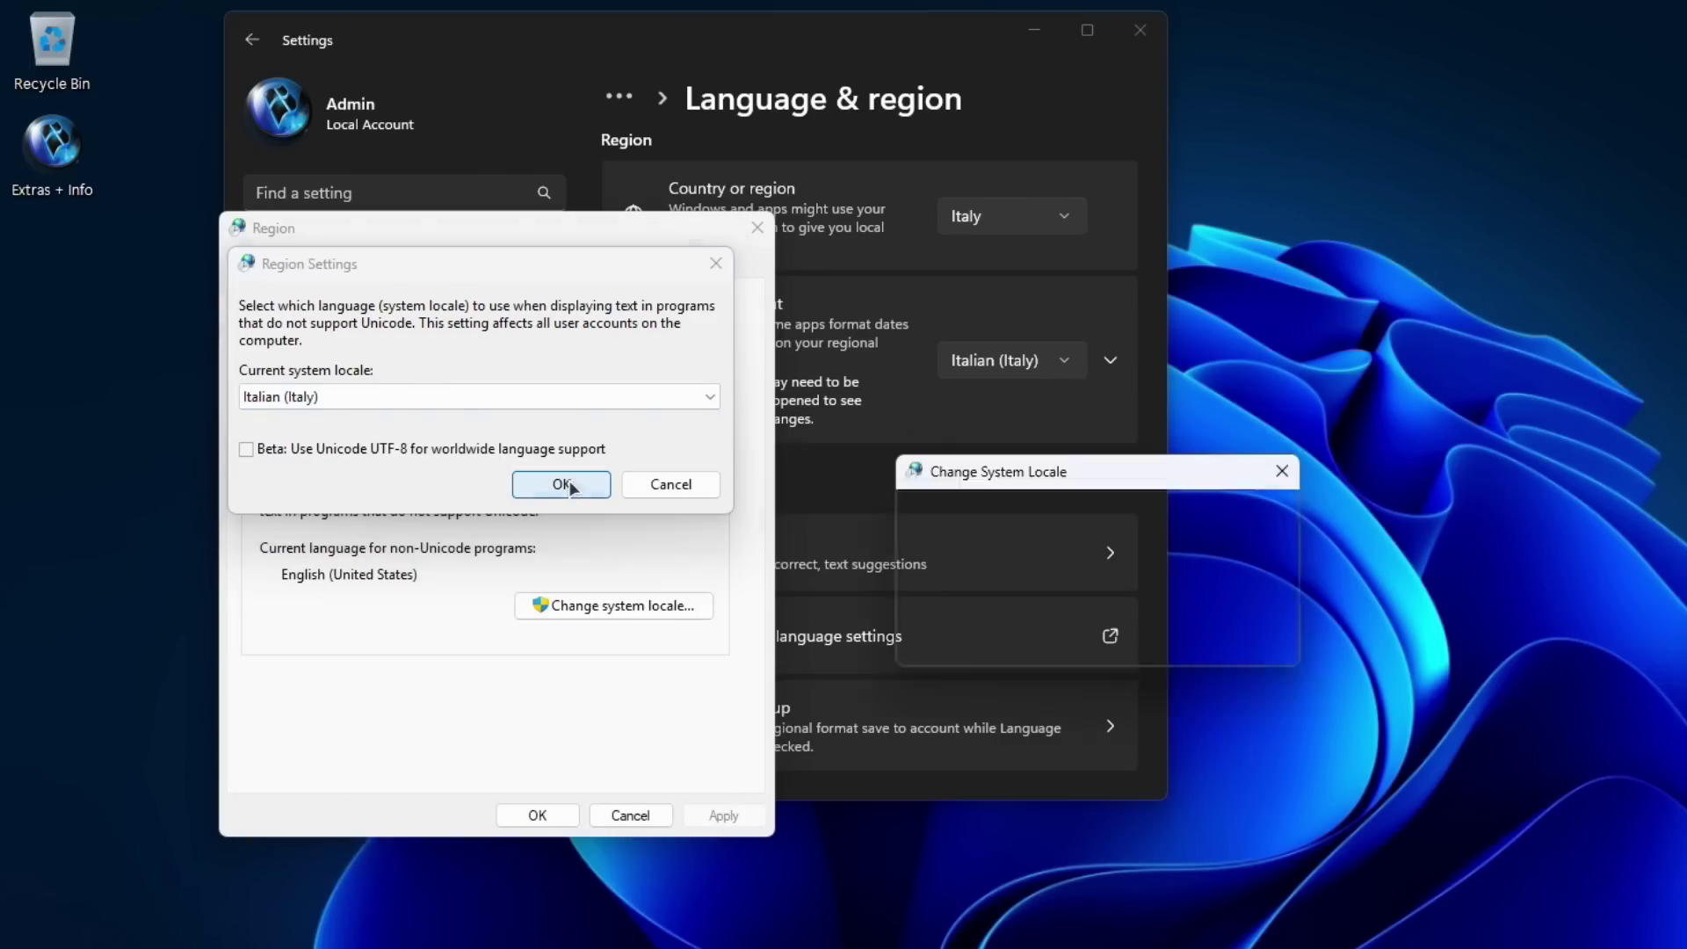
left_click(1248, 642)
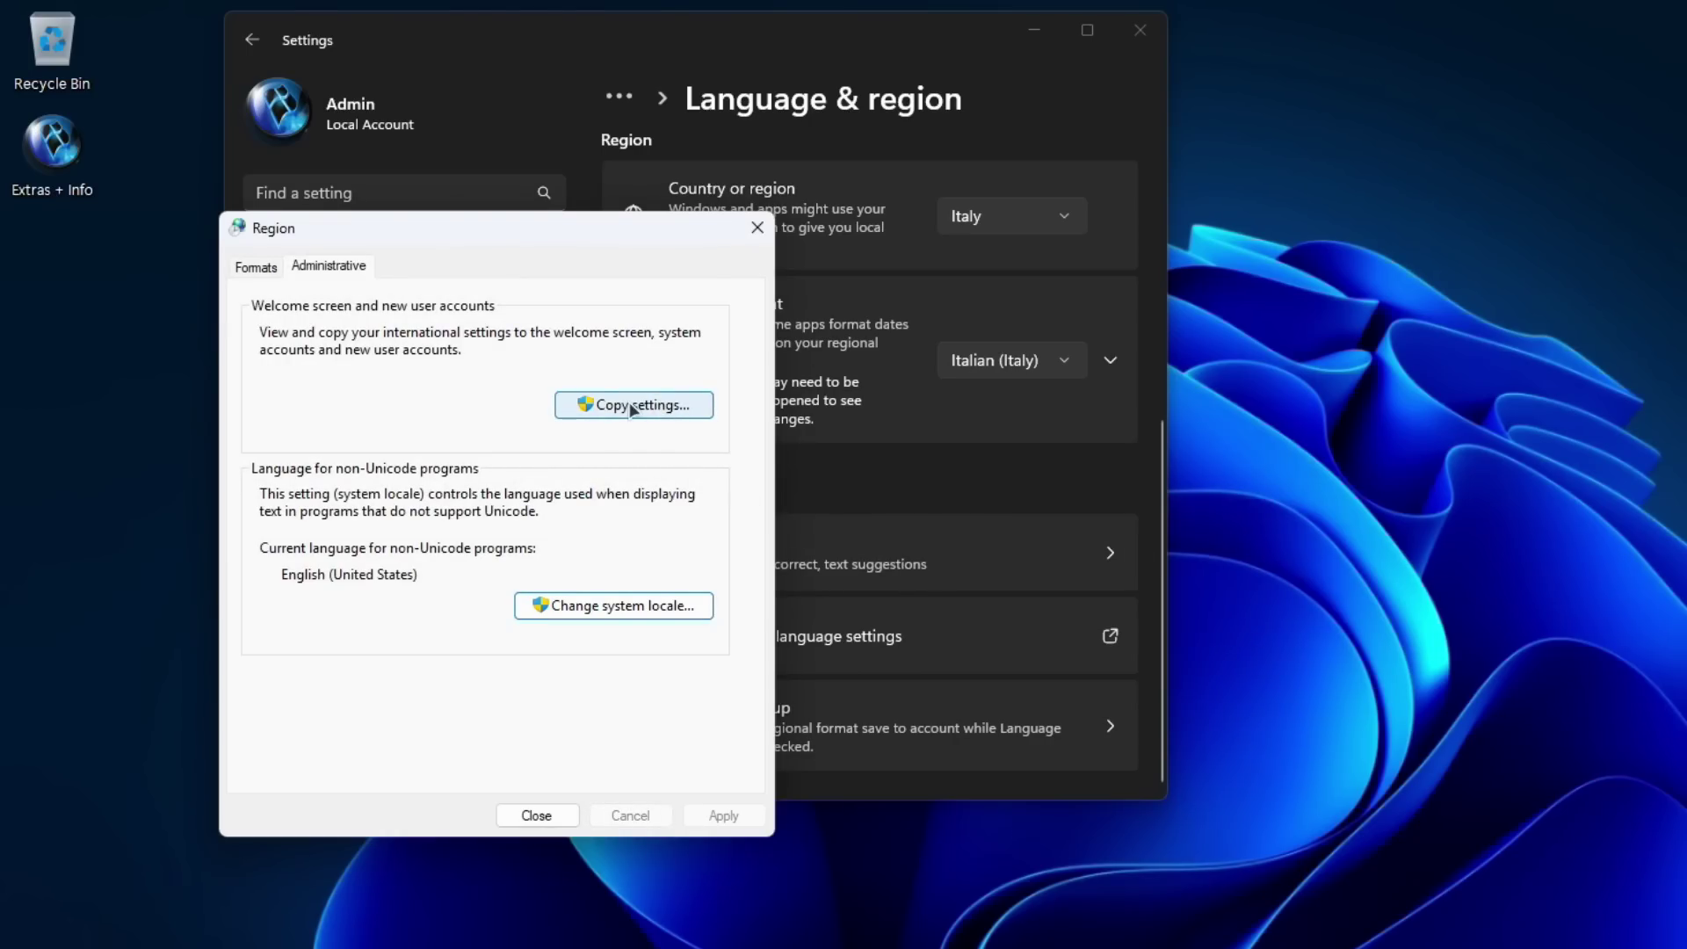
Step: Copy the current language settings to the welcome screen, system accounts and new user accounts, and restart Windows
left_click(632, 409)
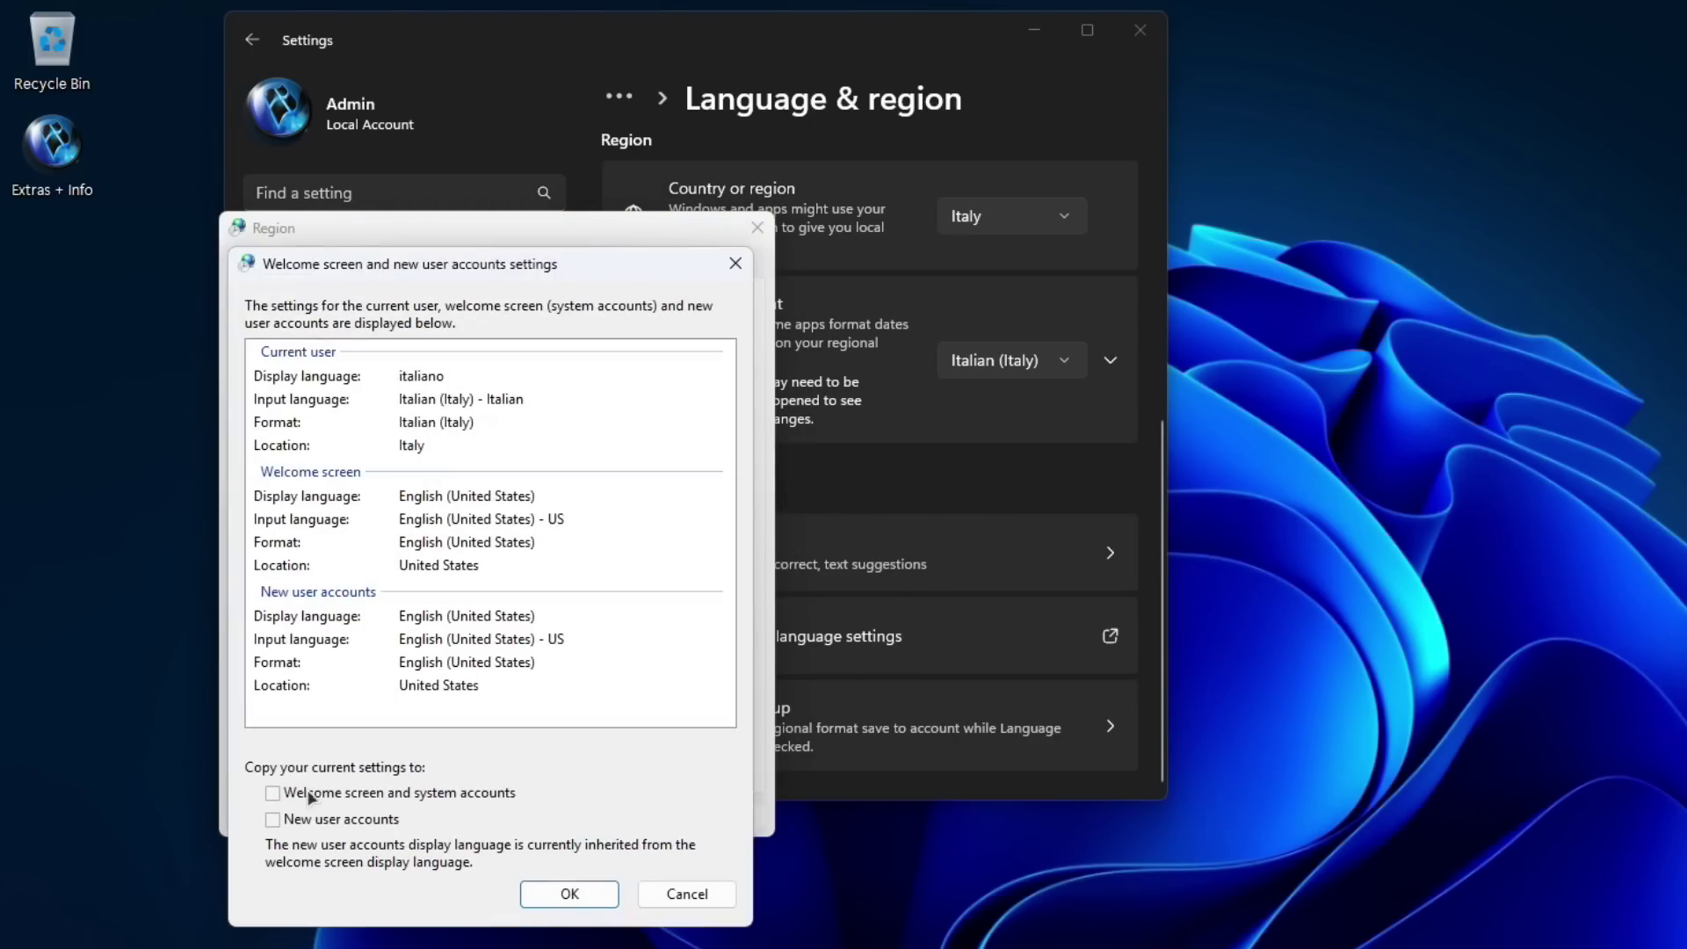
left_click(272, 793)
left_click(274, 819)
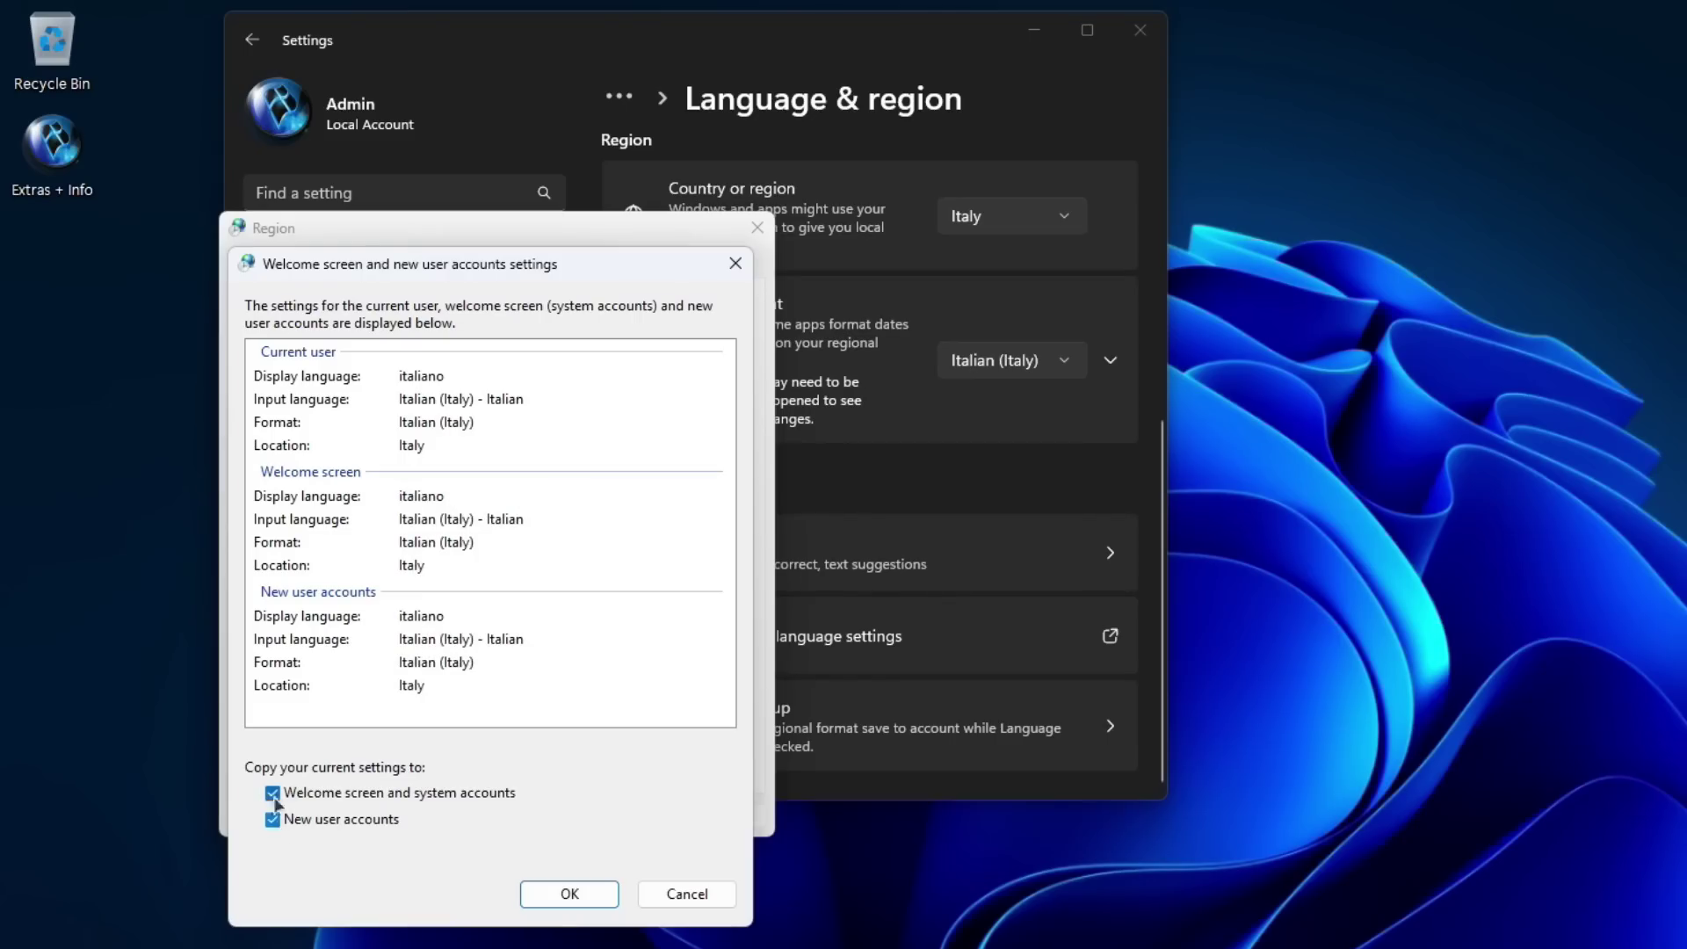
left_click(569, 893)
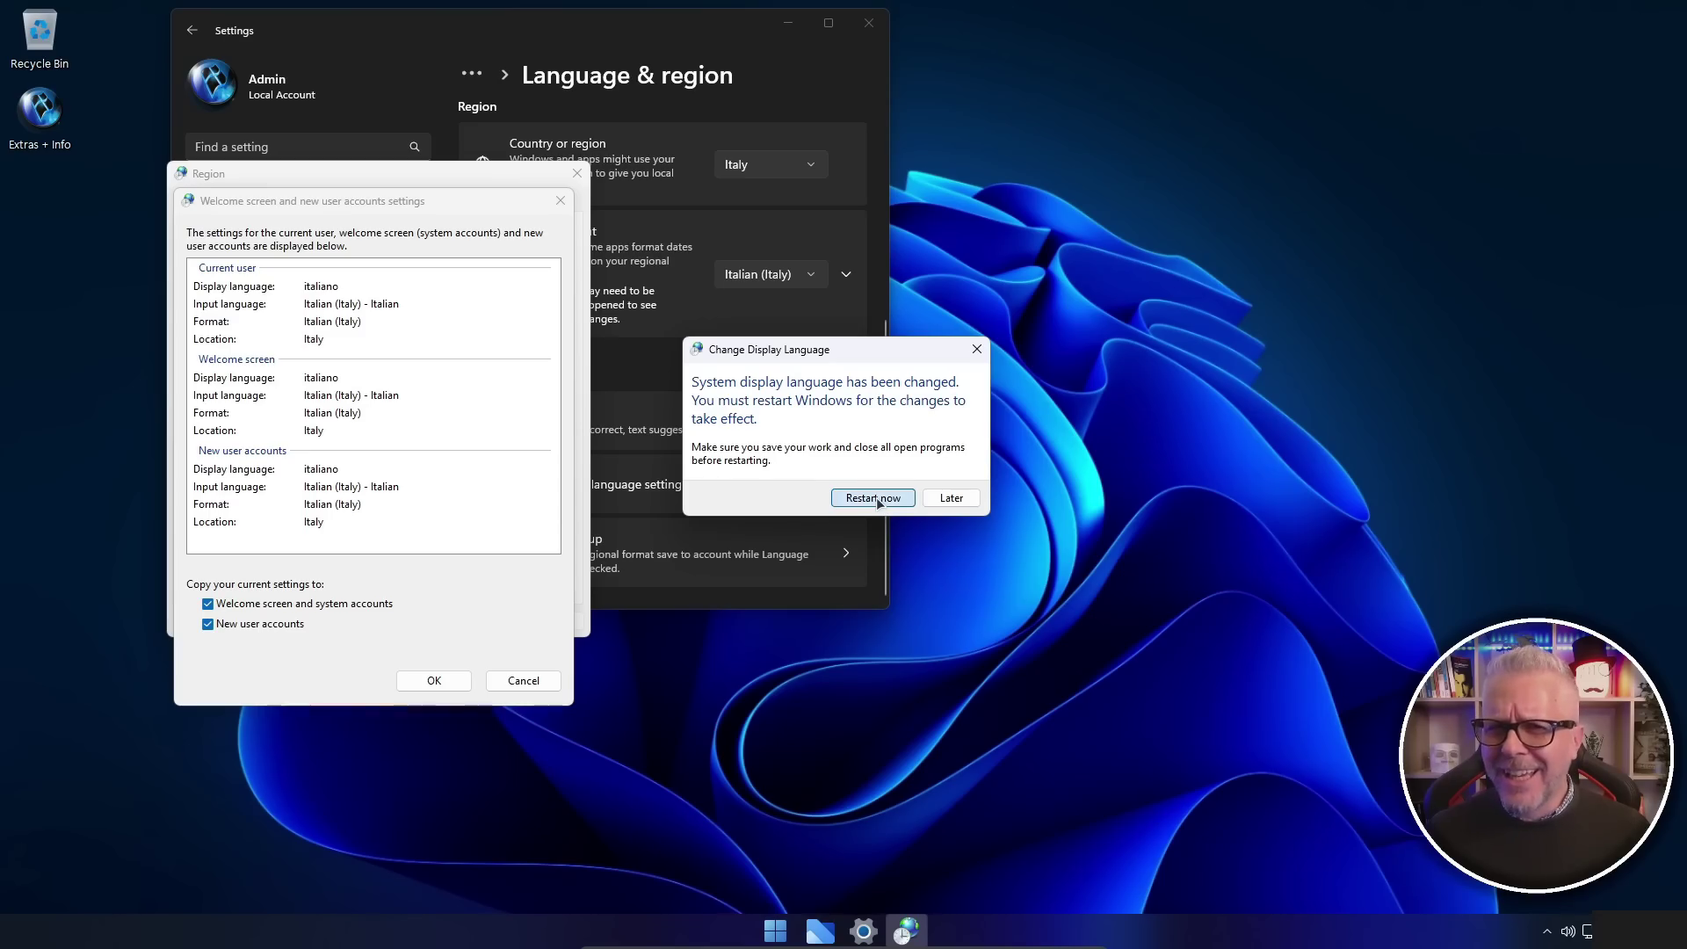
left_click(874, 498)
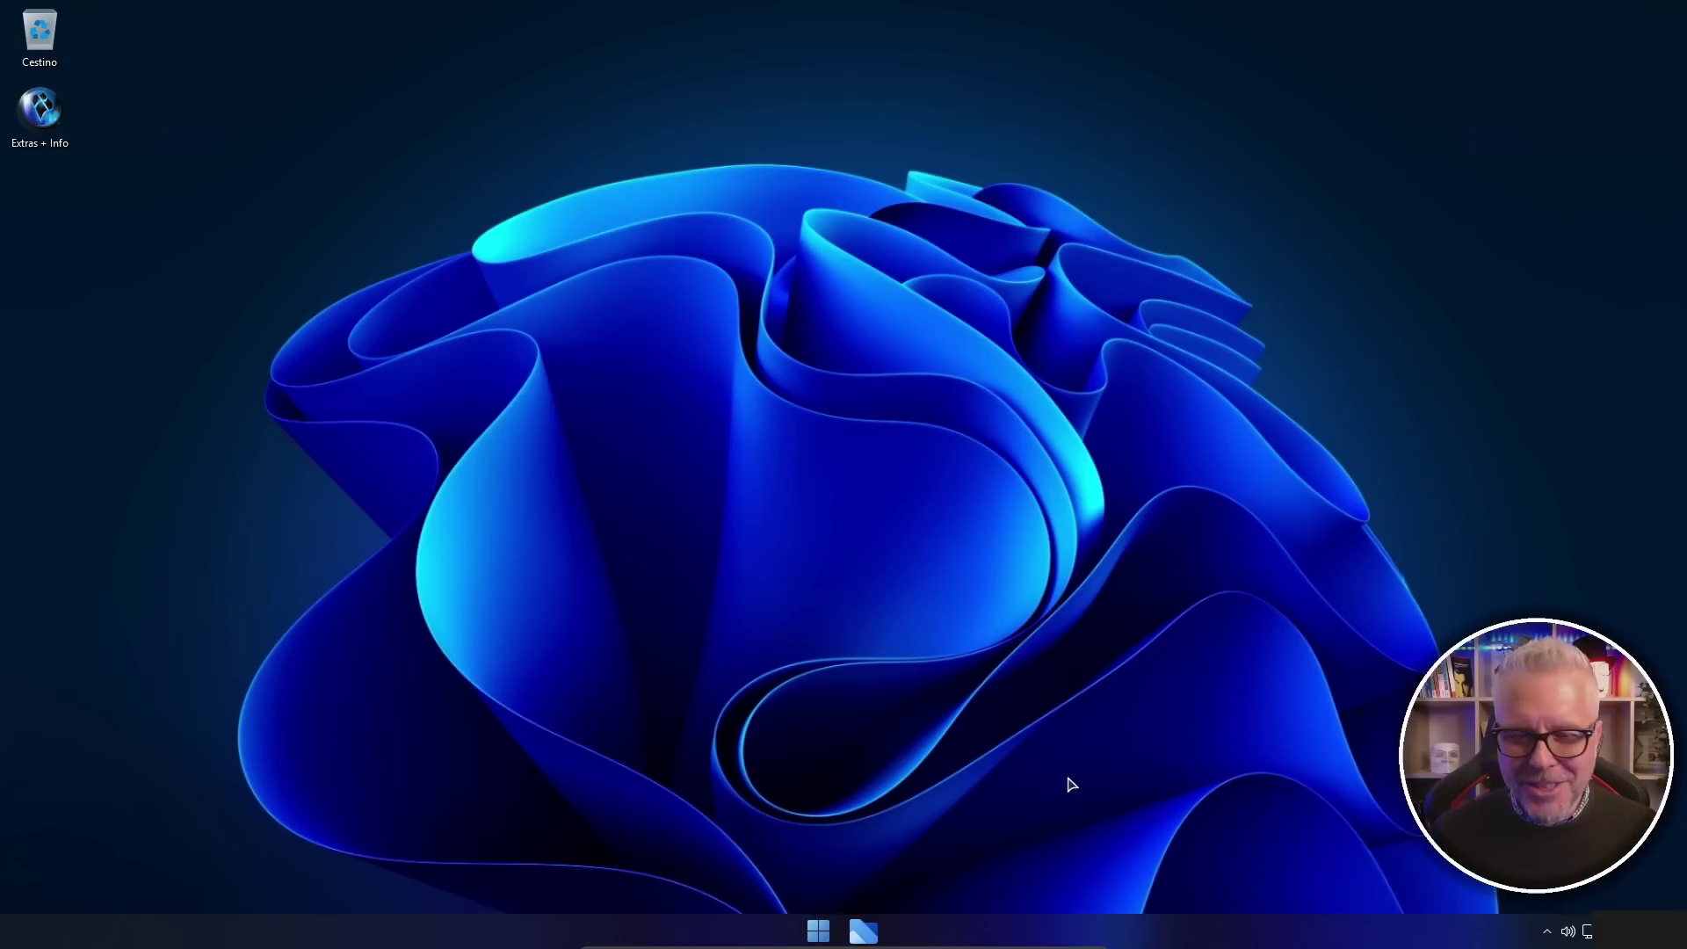
Step: Check the Control Panel's display language after the restart and close it
left_click(826, 927)
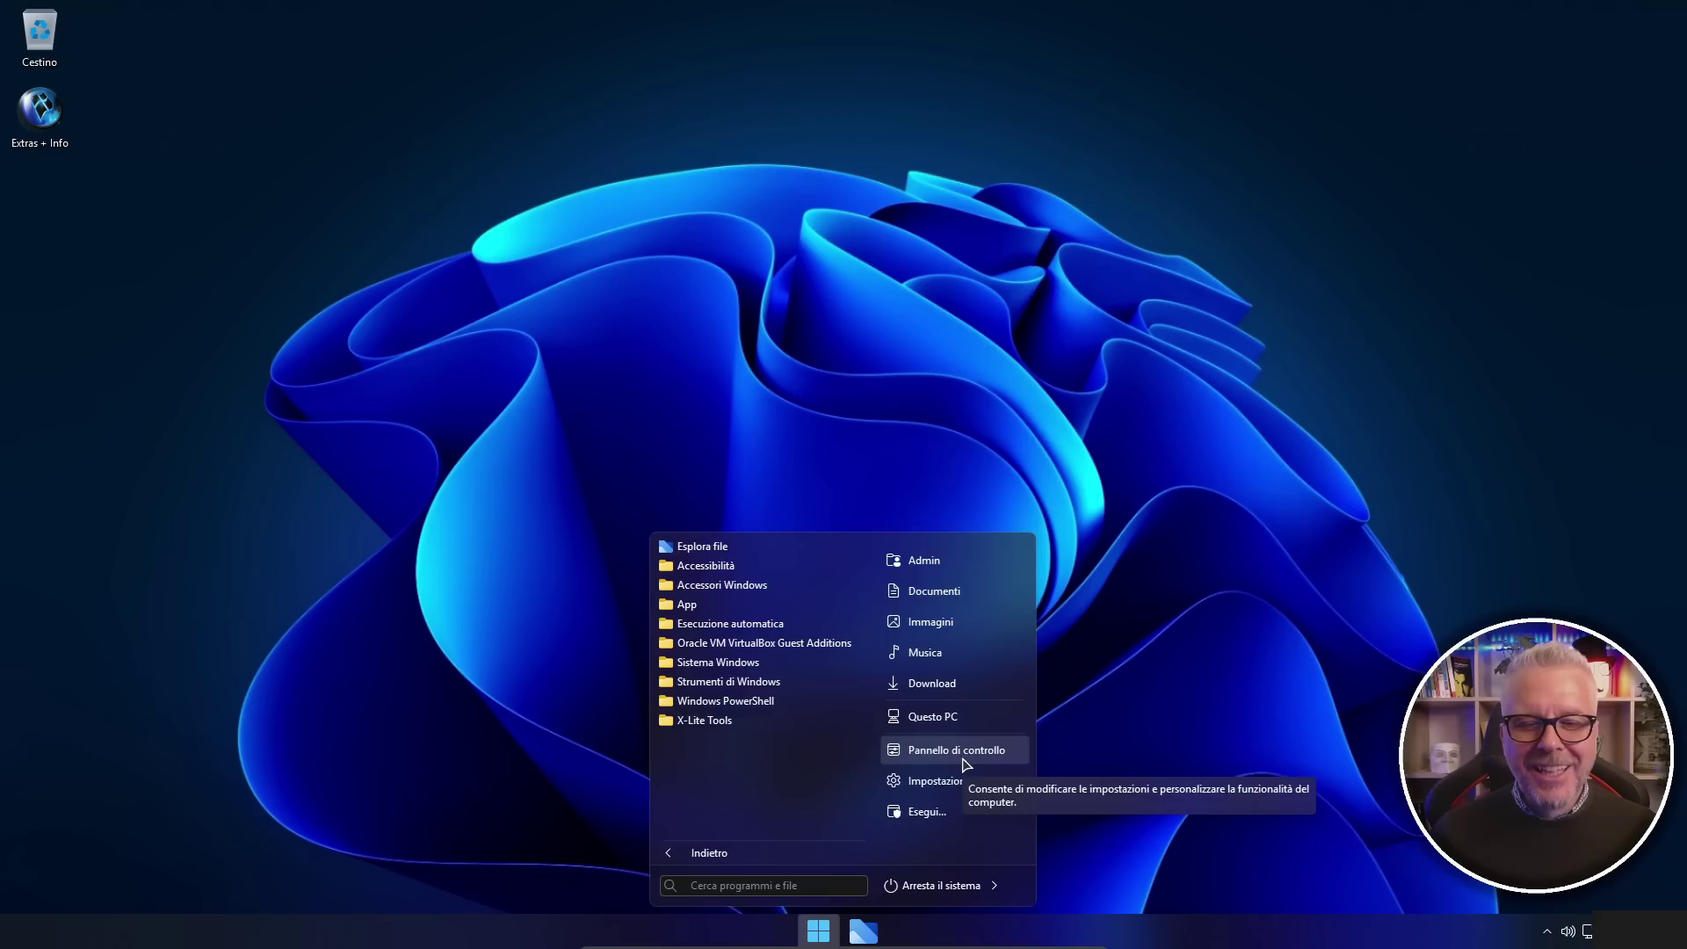
left_click(1072, 557)
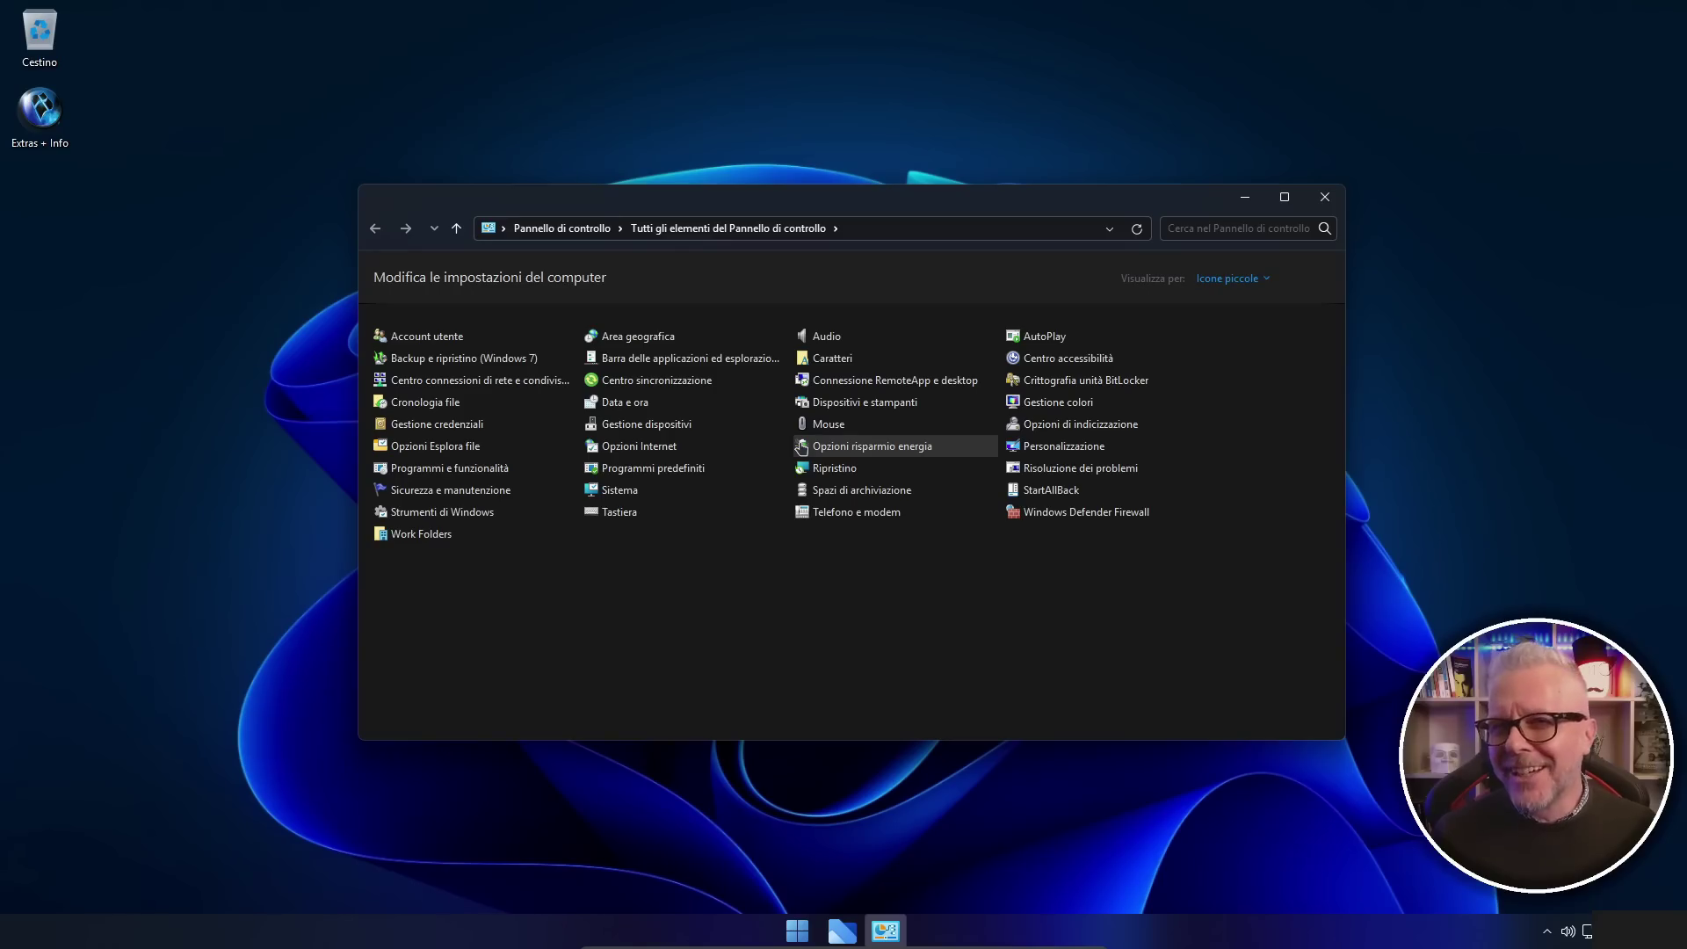
left_click(1334, 206)
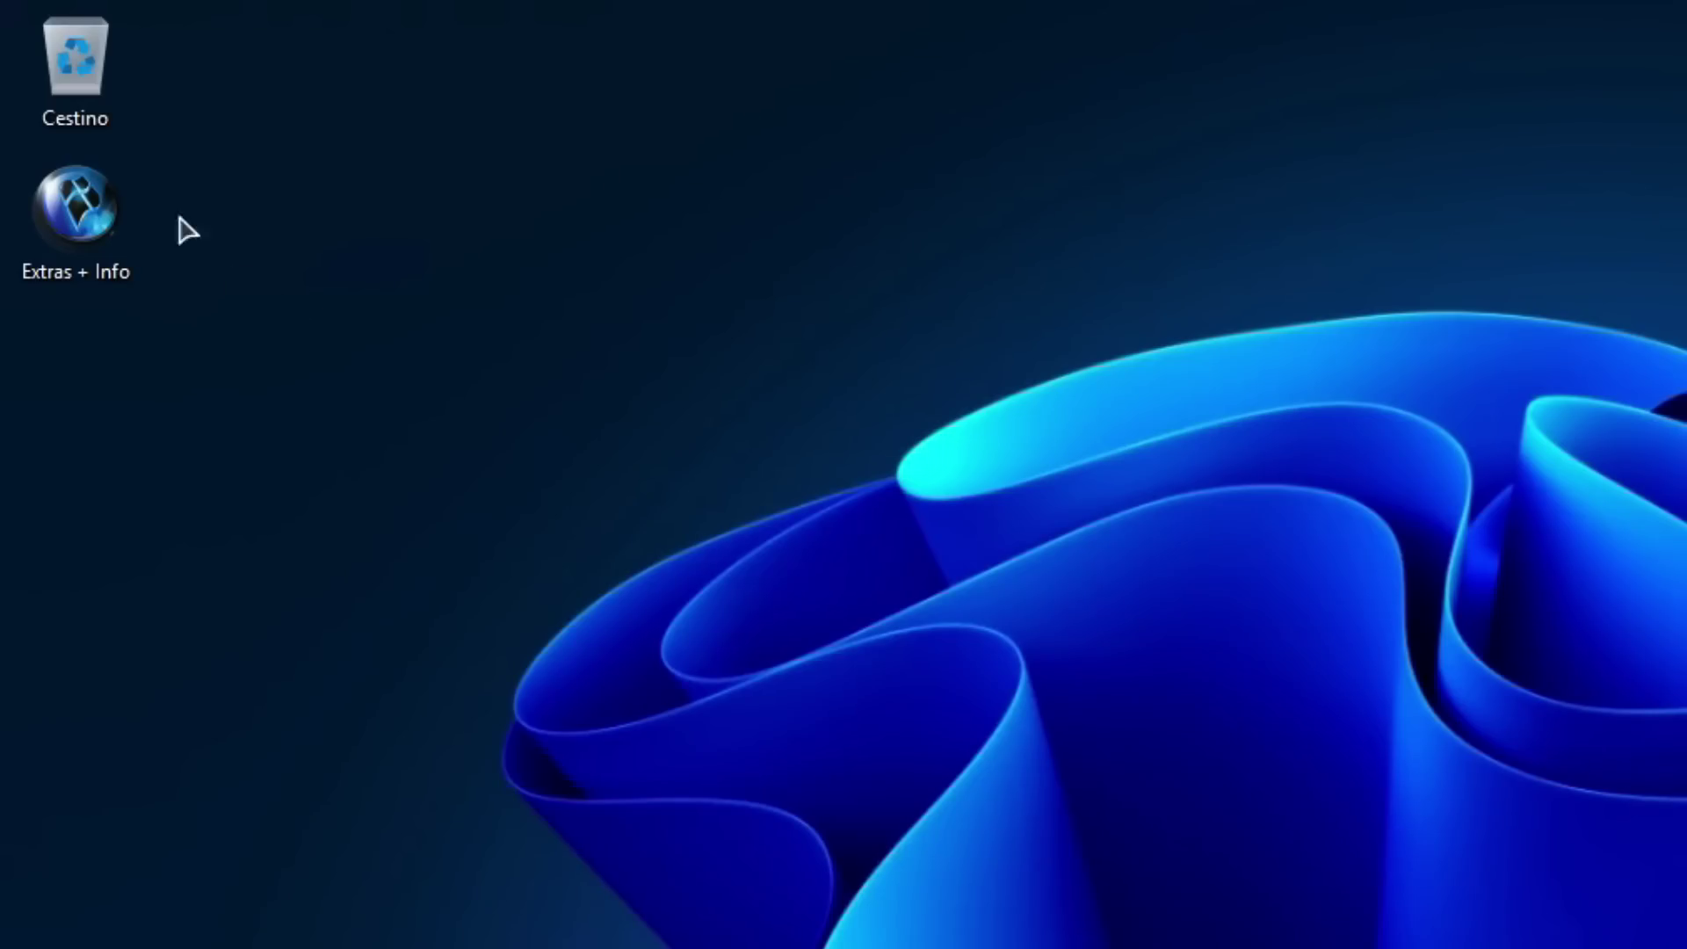
Step: Install Google Chrome from the Web Browser Installers in the Extras + Info folder, then decline ad topics and acknowledge the other ad privacy features
double_click(76, 209)
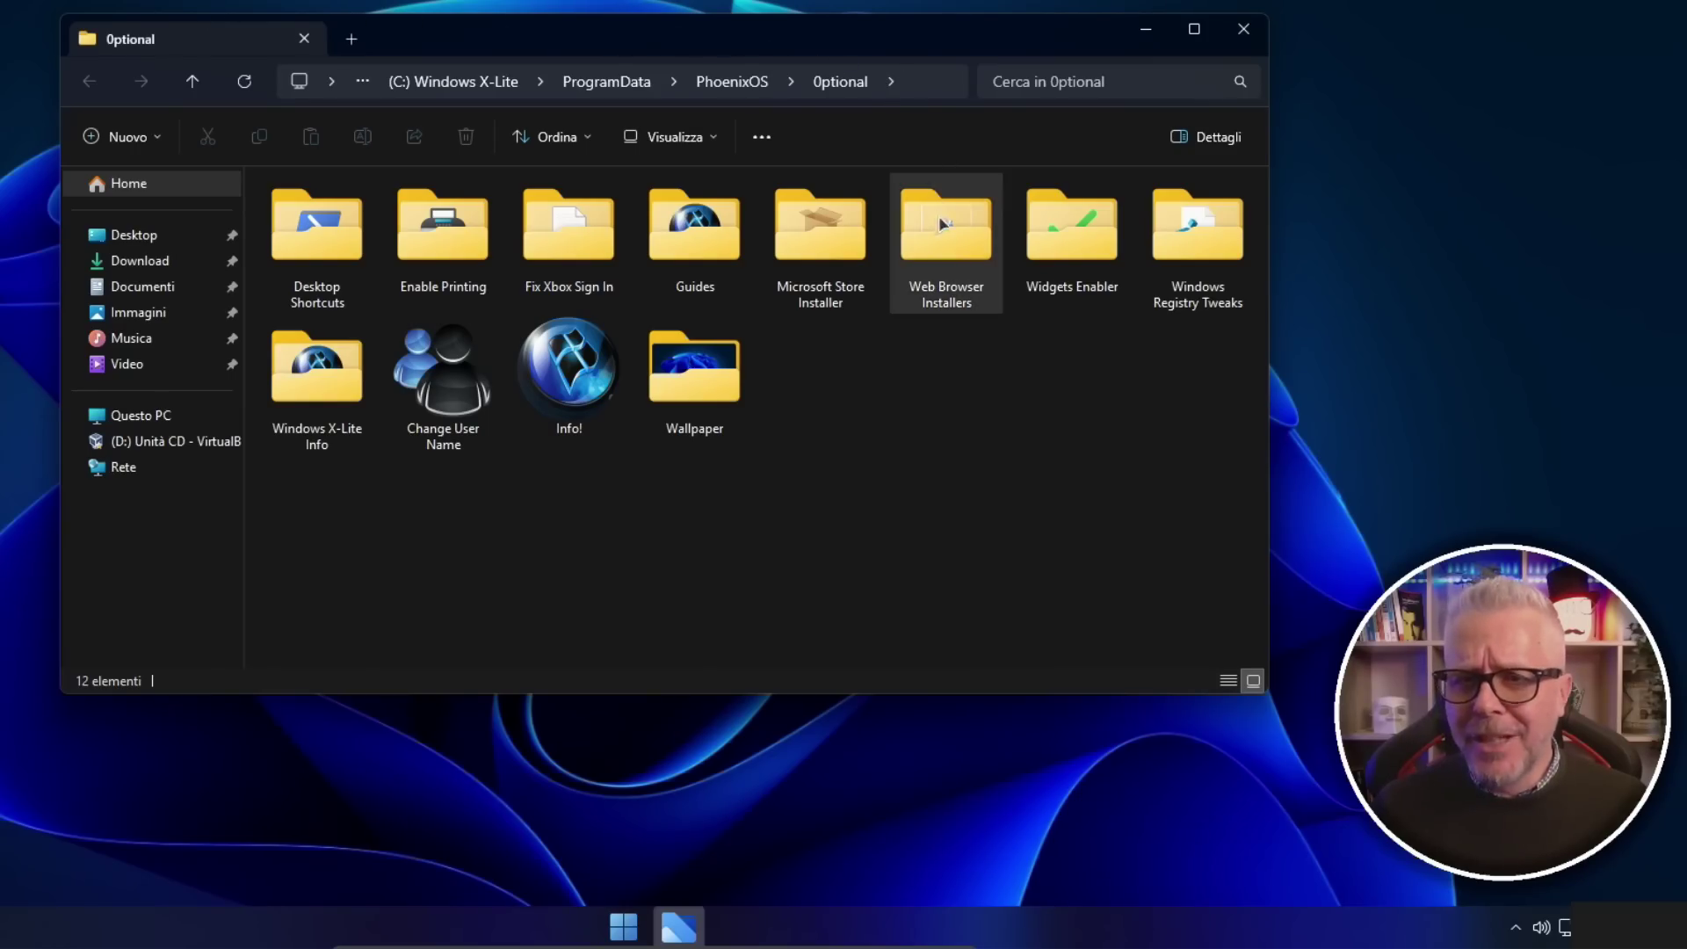
double_click(941, 232)
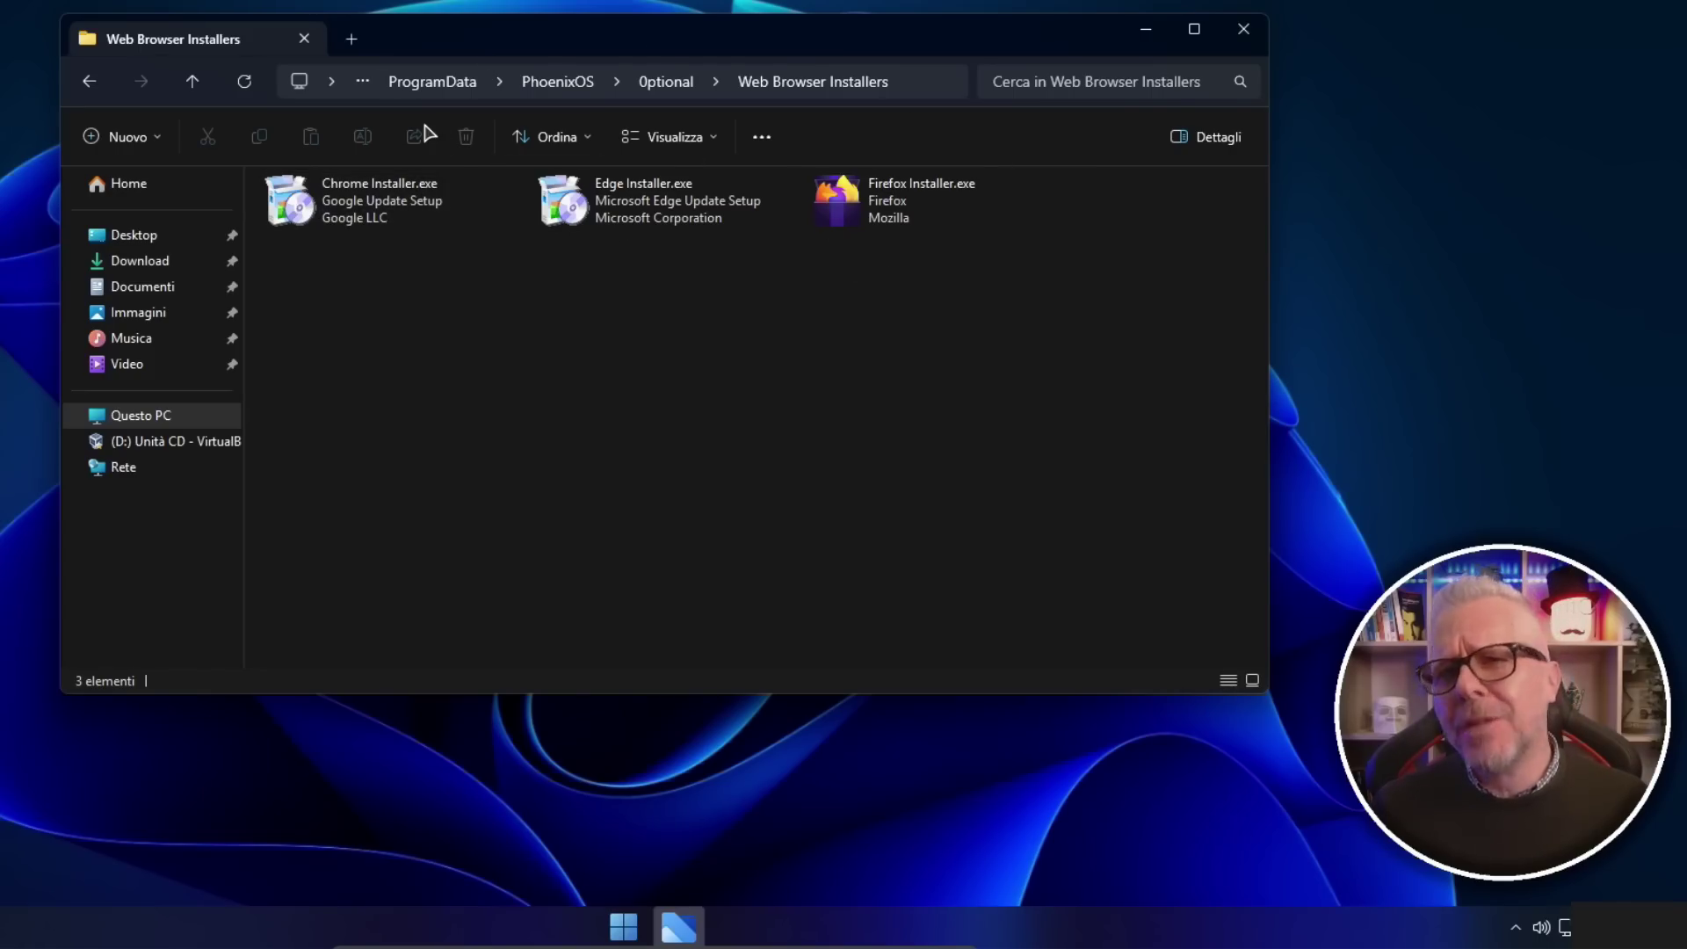
double_click(309, 214)
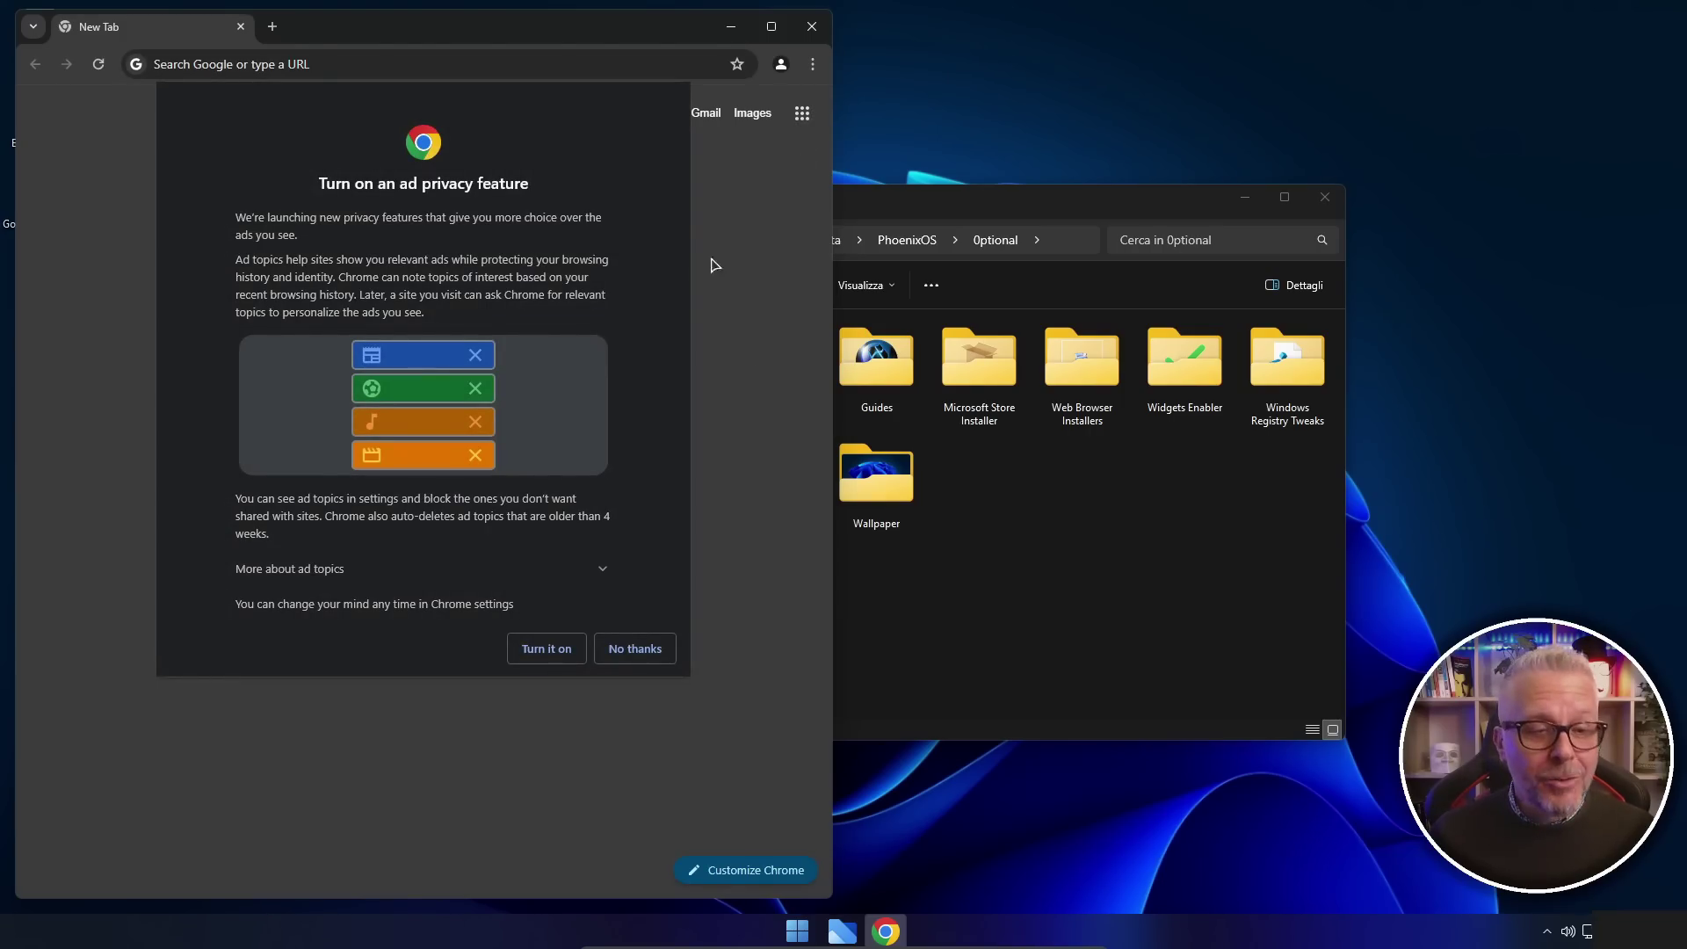
left_click(634, 648)
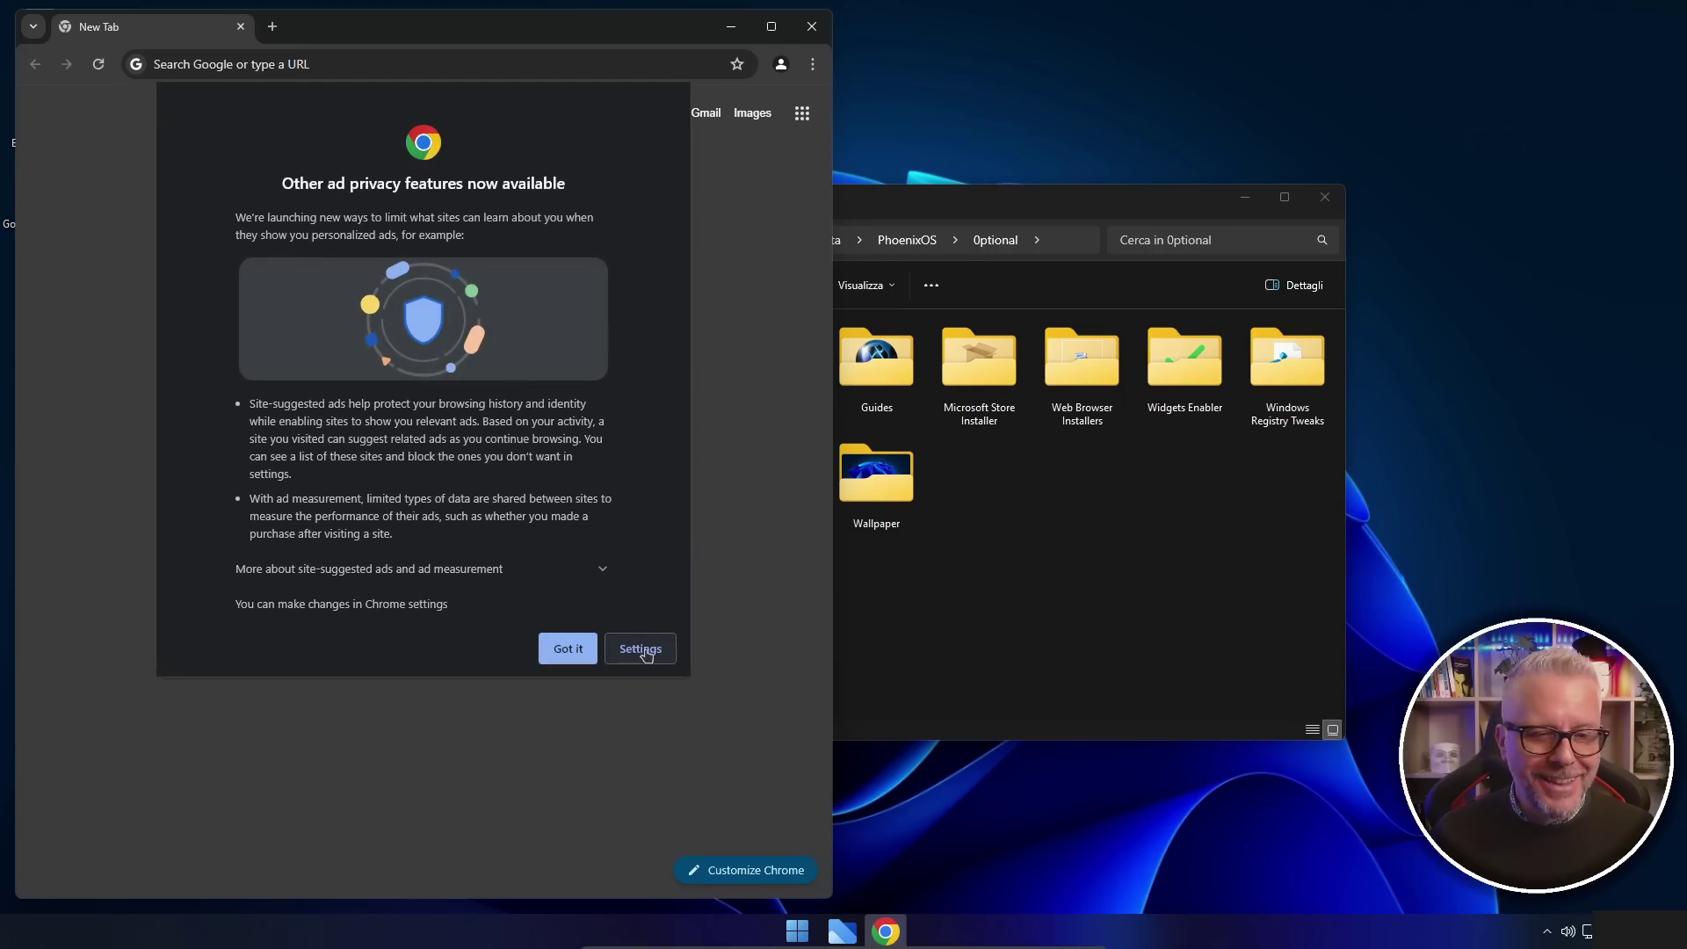
left_click(566, 649)
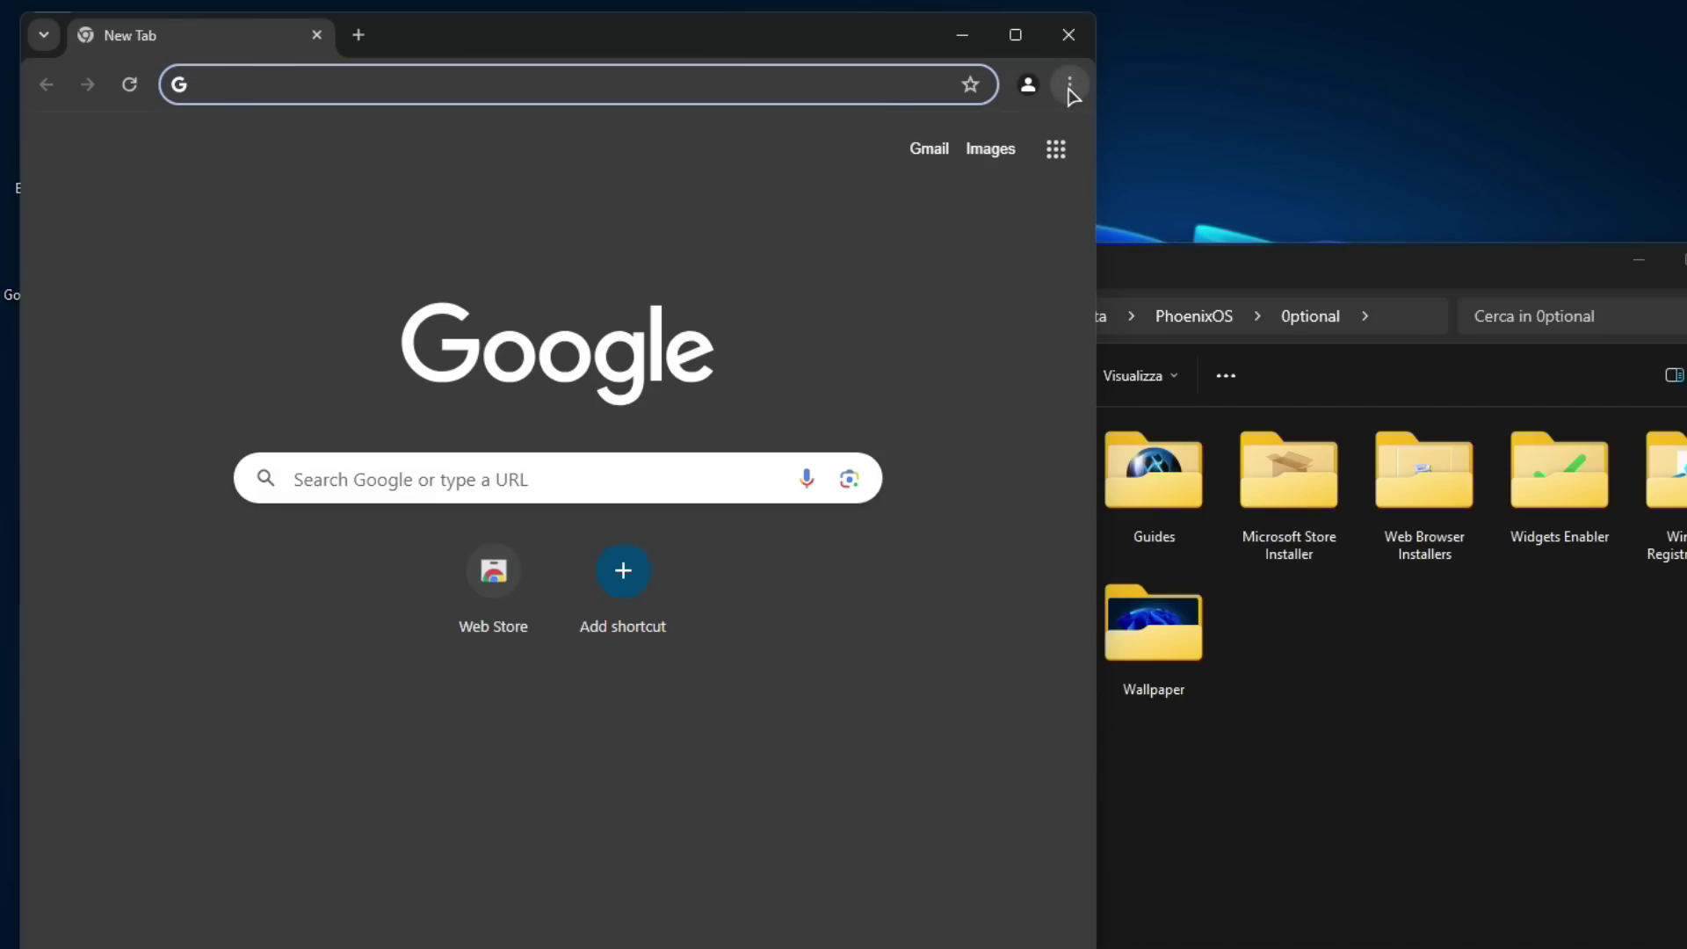
Step: Find the language options in Chrome's settings and add Italian - italiano to the preferred languages
left_click(1070, 88)
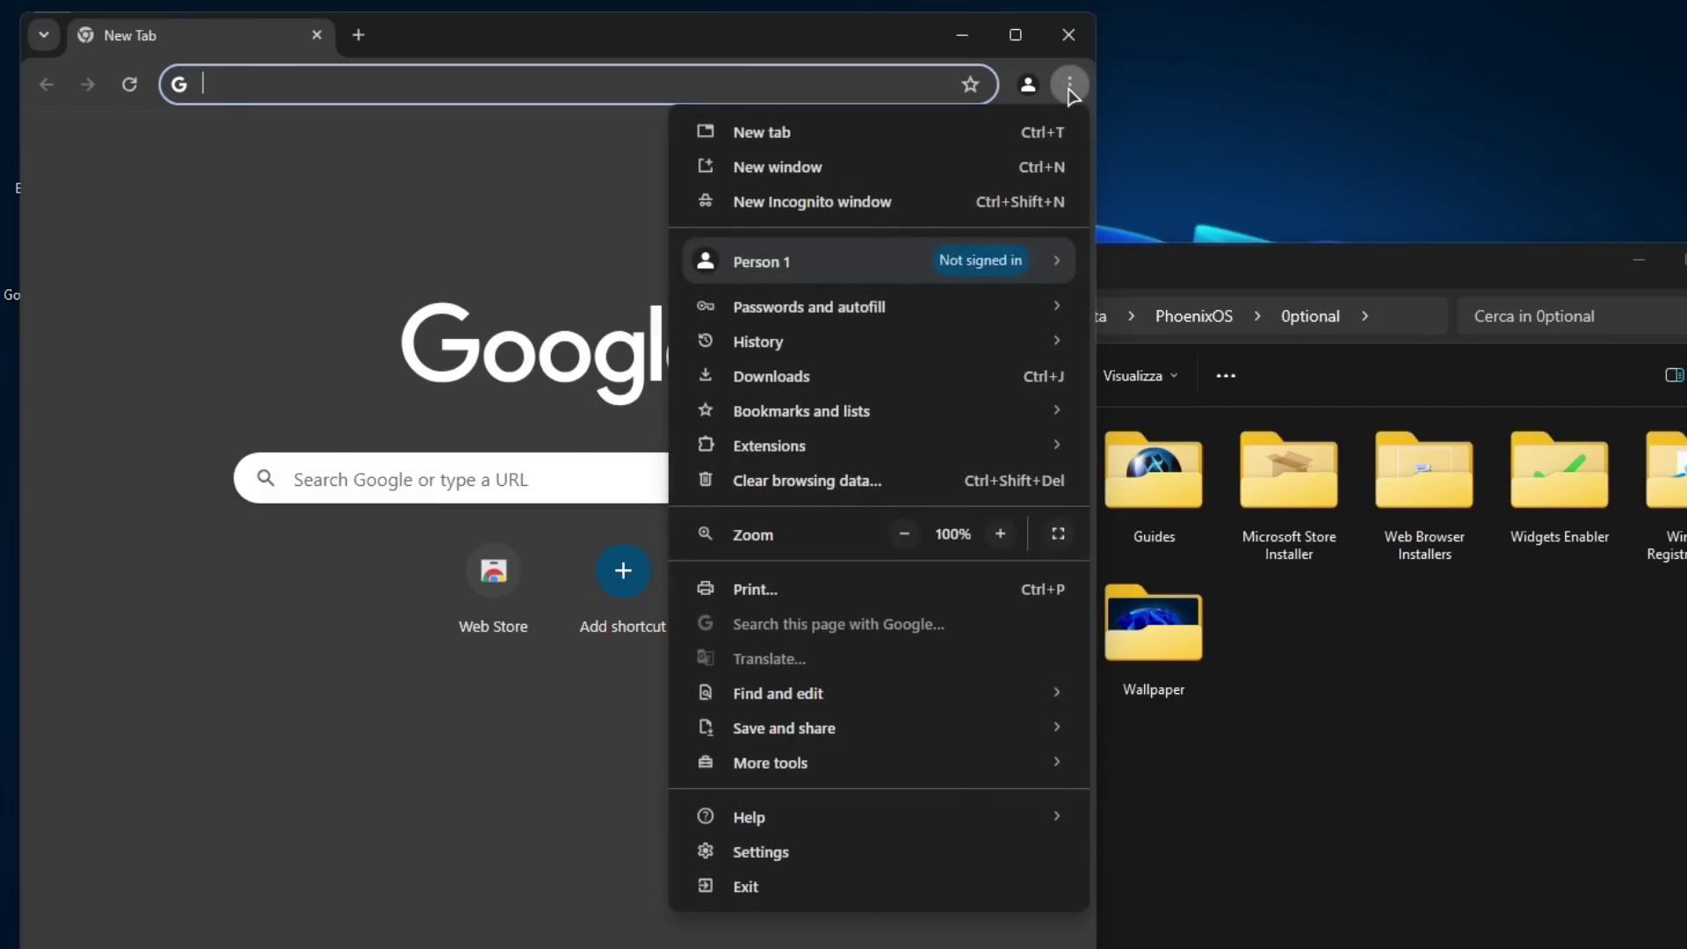
left_click(760, 852)
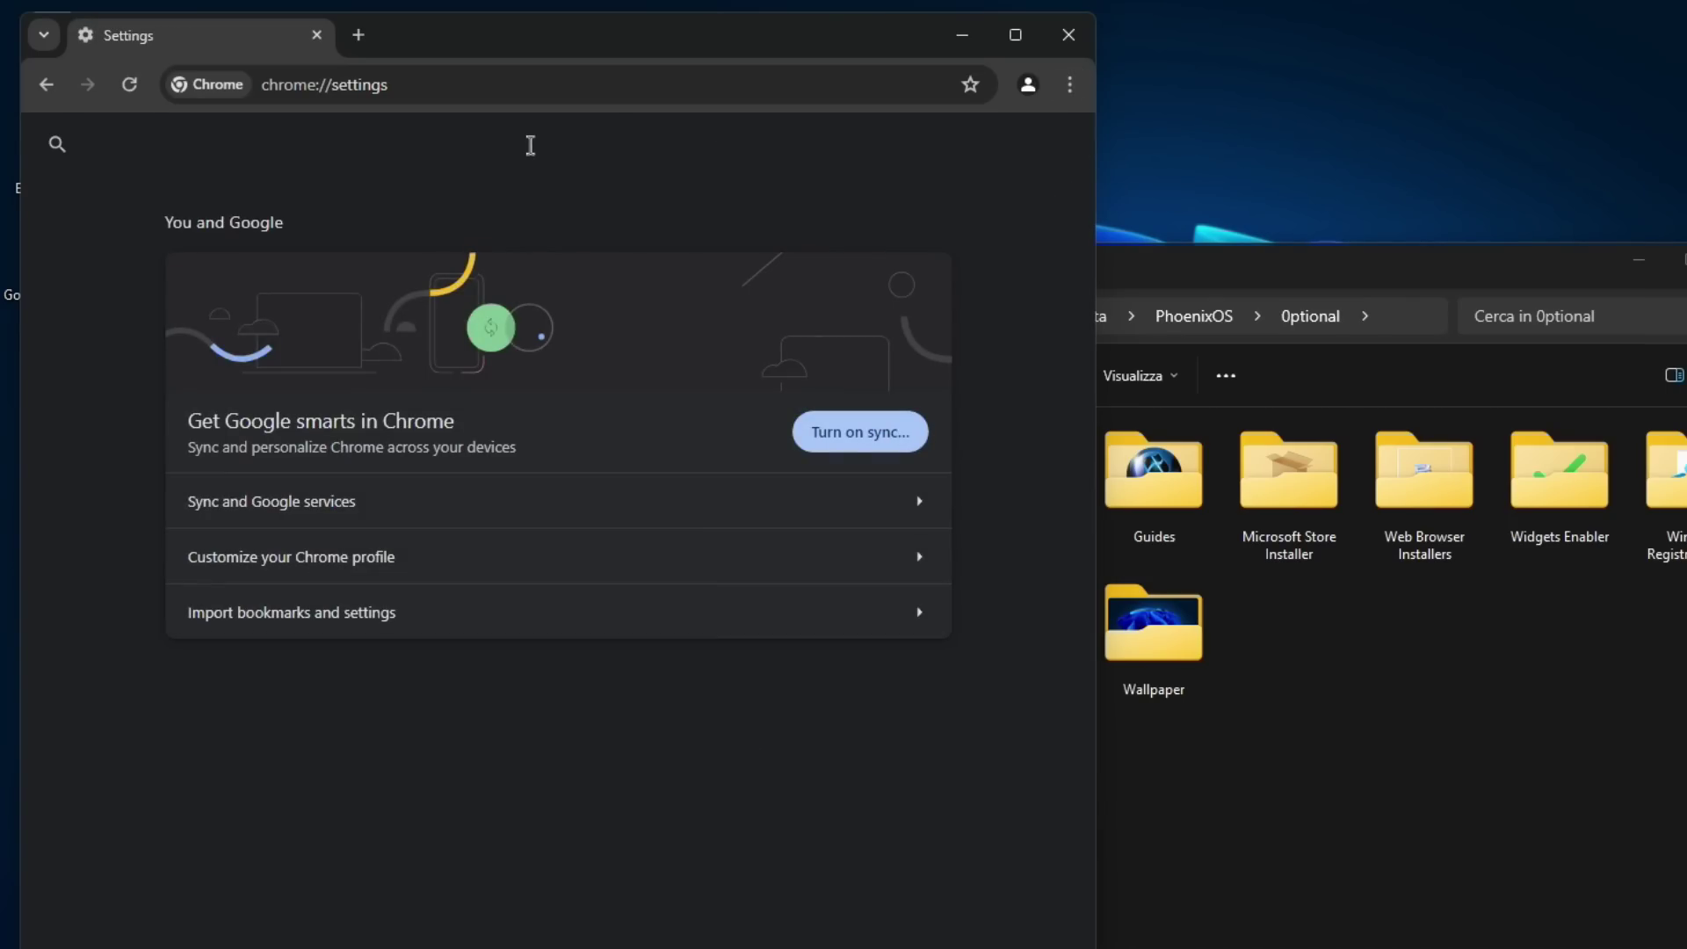
type("language")
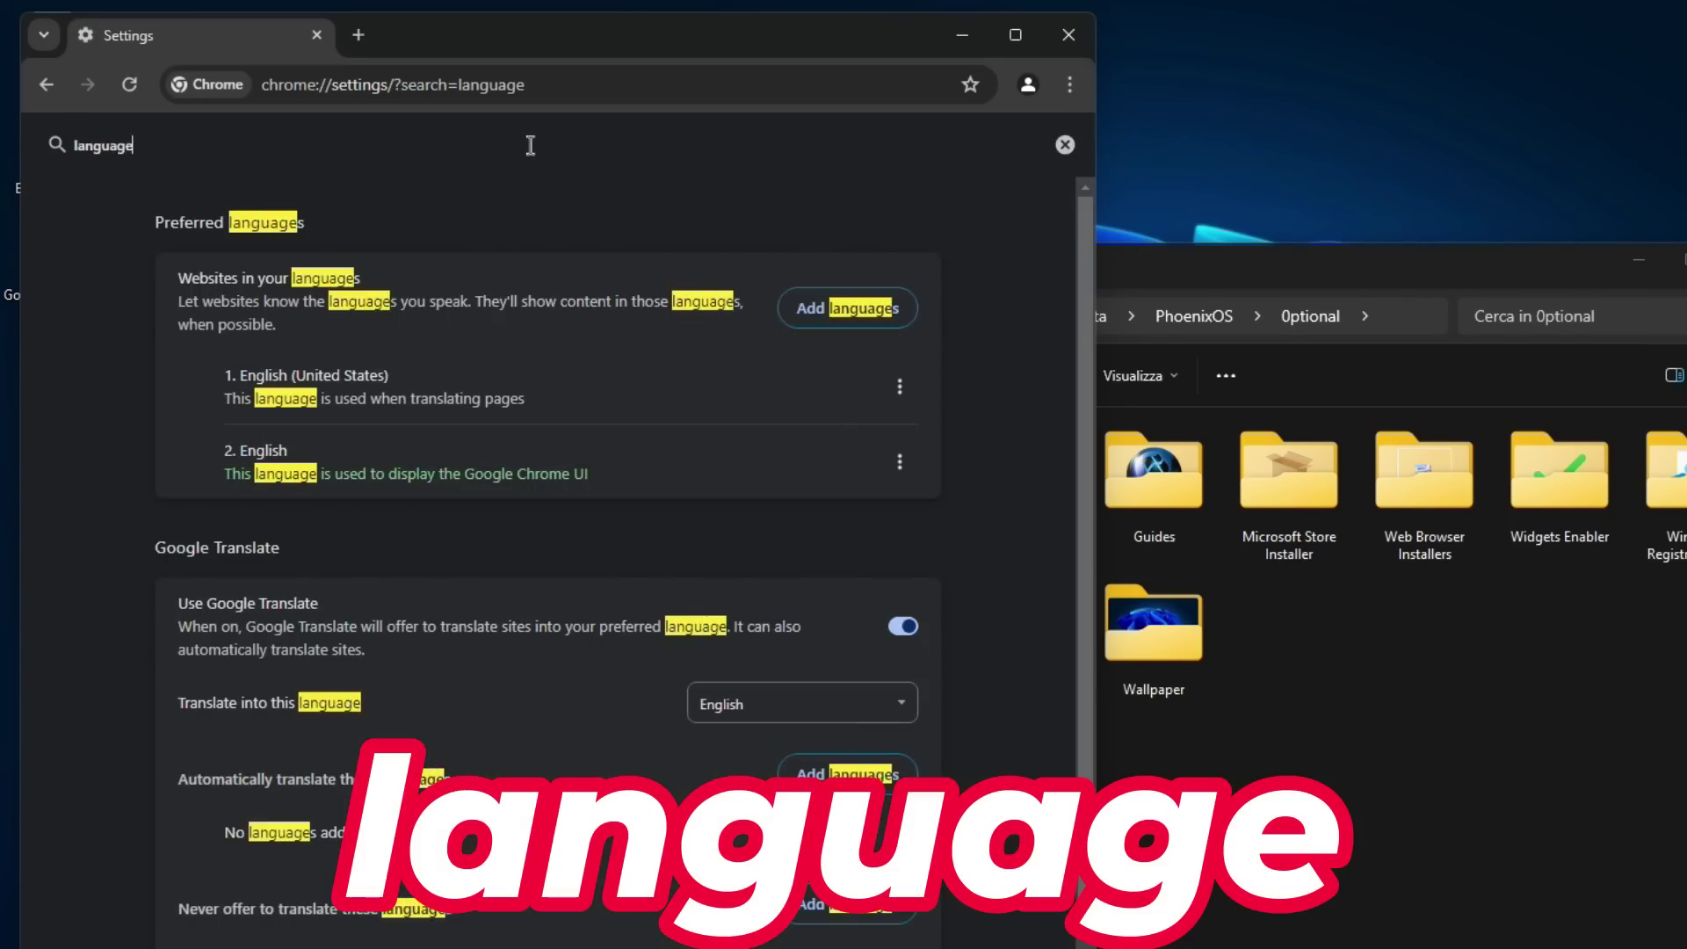
left_click(818, 315)
left_click(690, 402)
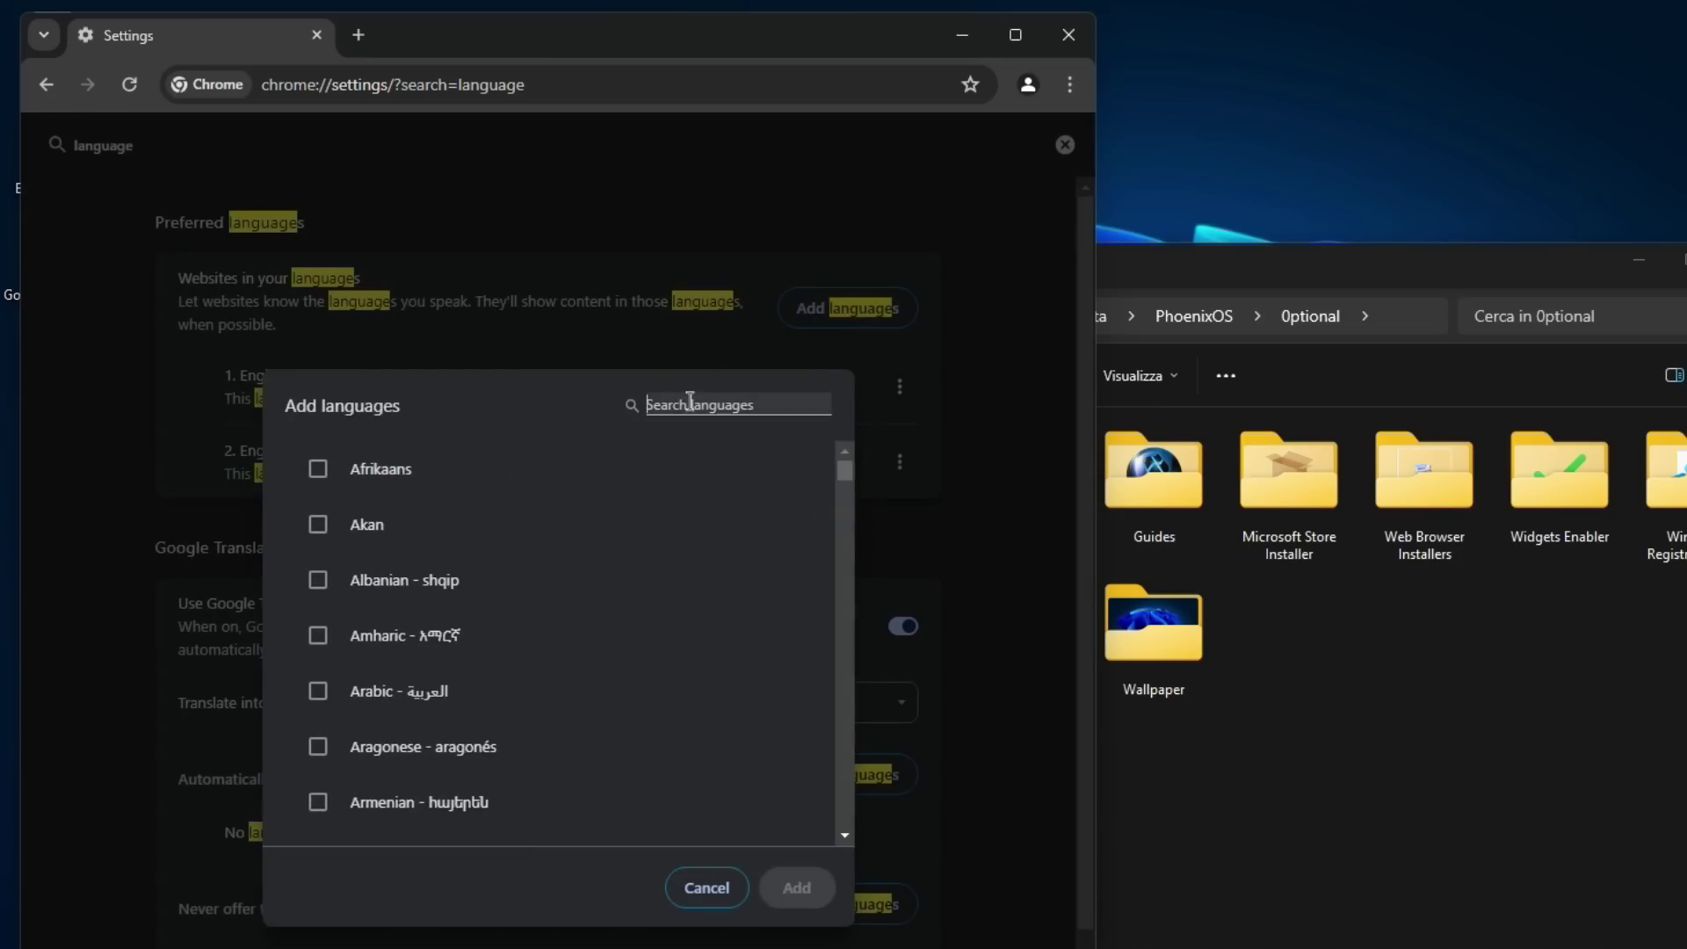
type("ita")
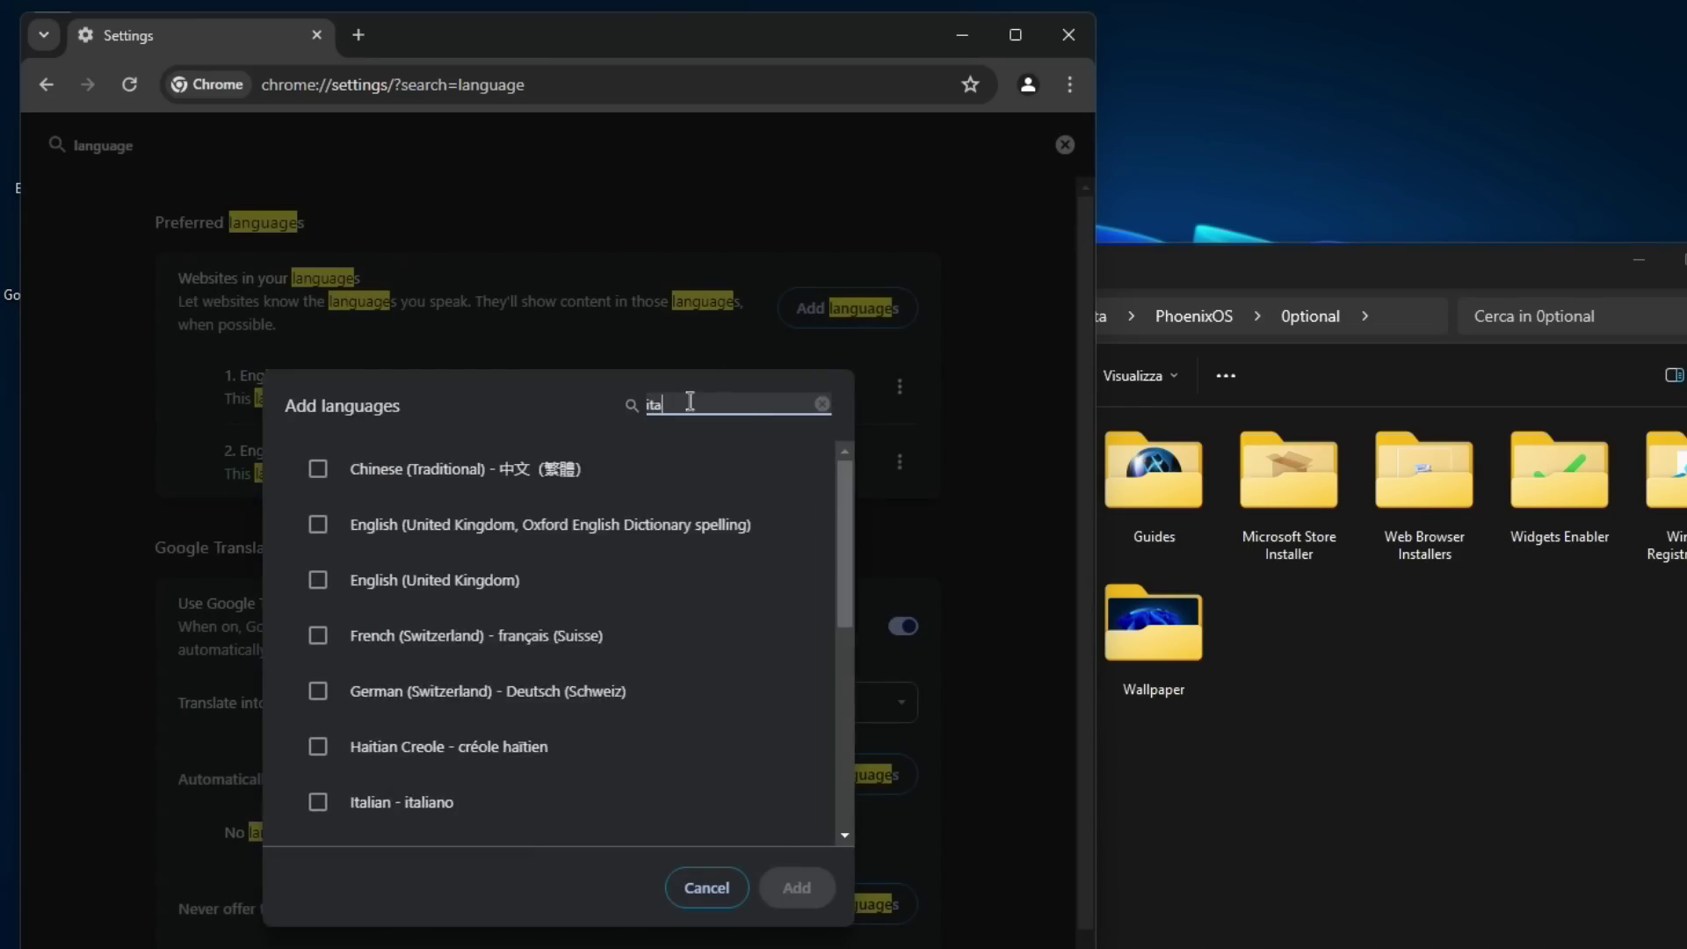
left_click(321, 471)
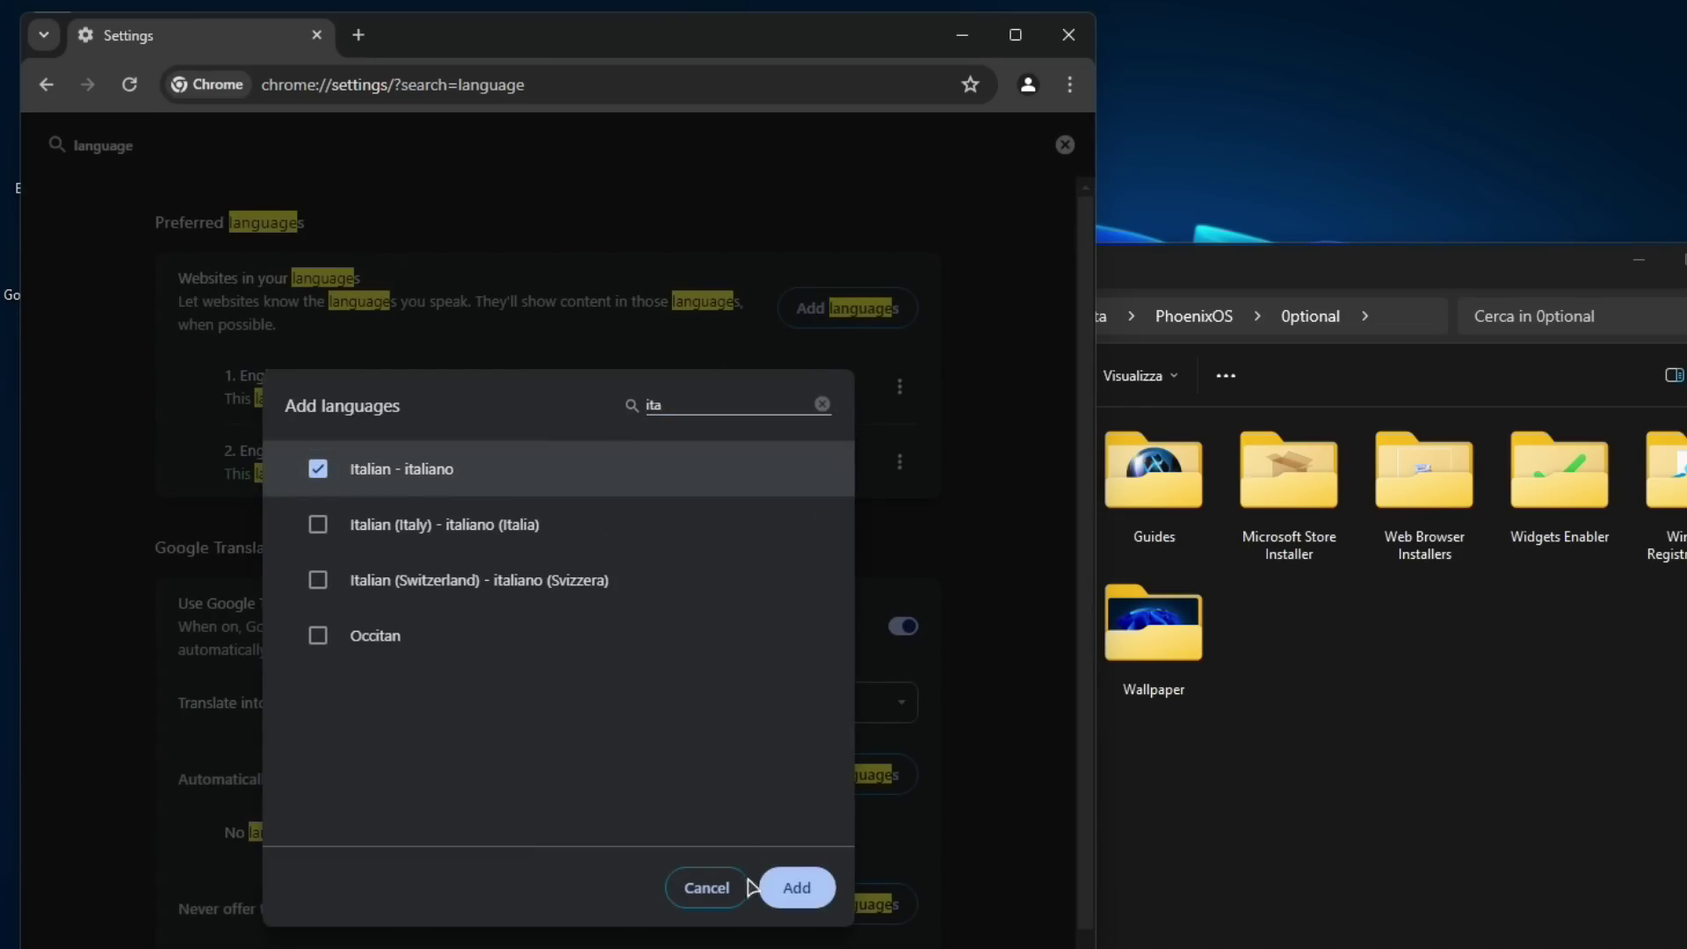
left_click(817, 891)
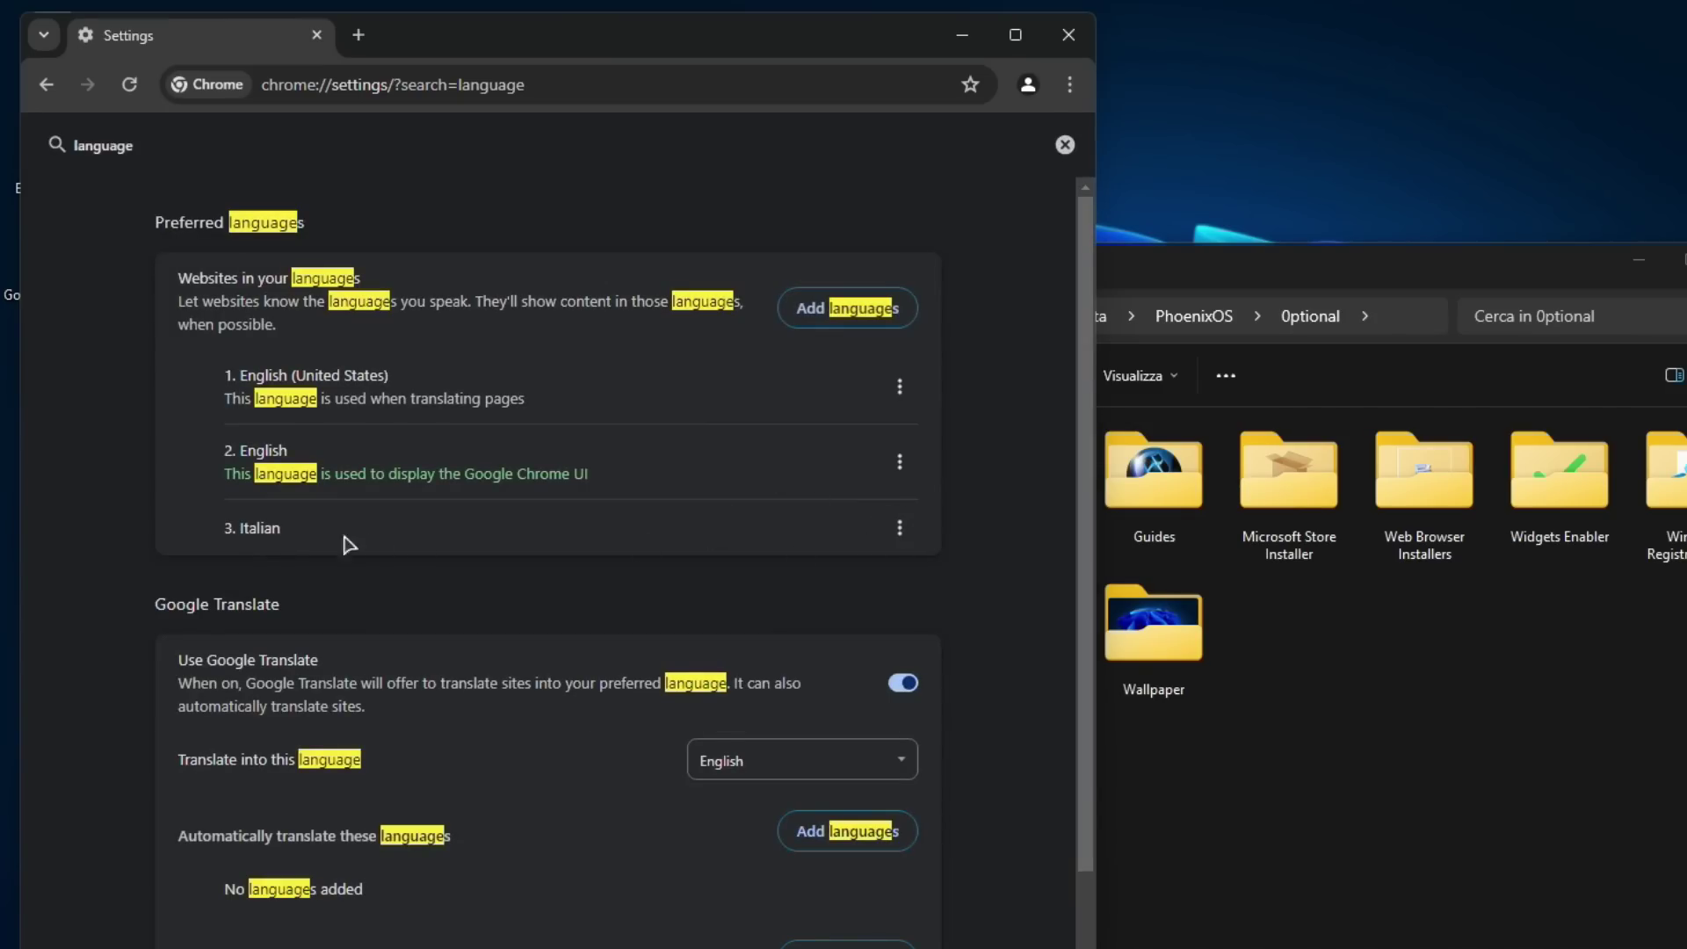
Step: Make Italian the display language of Google Chrome and relaunch the browser
left_click(899, 528)
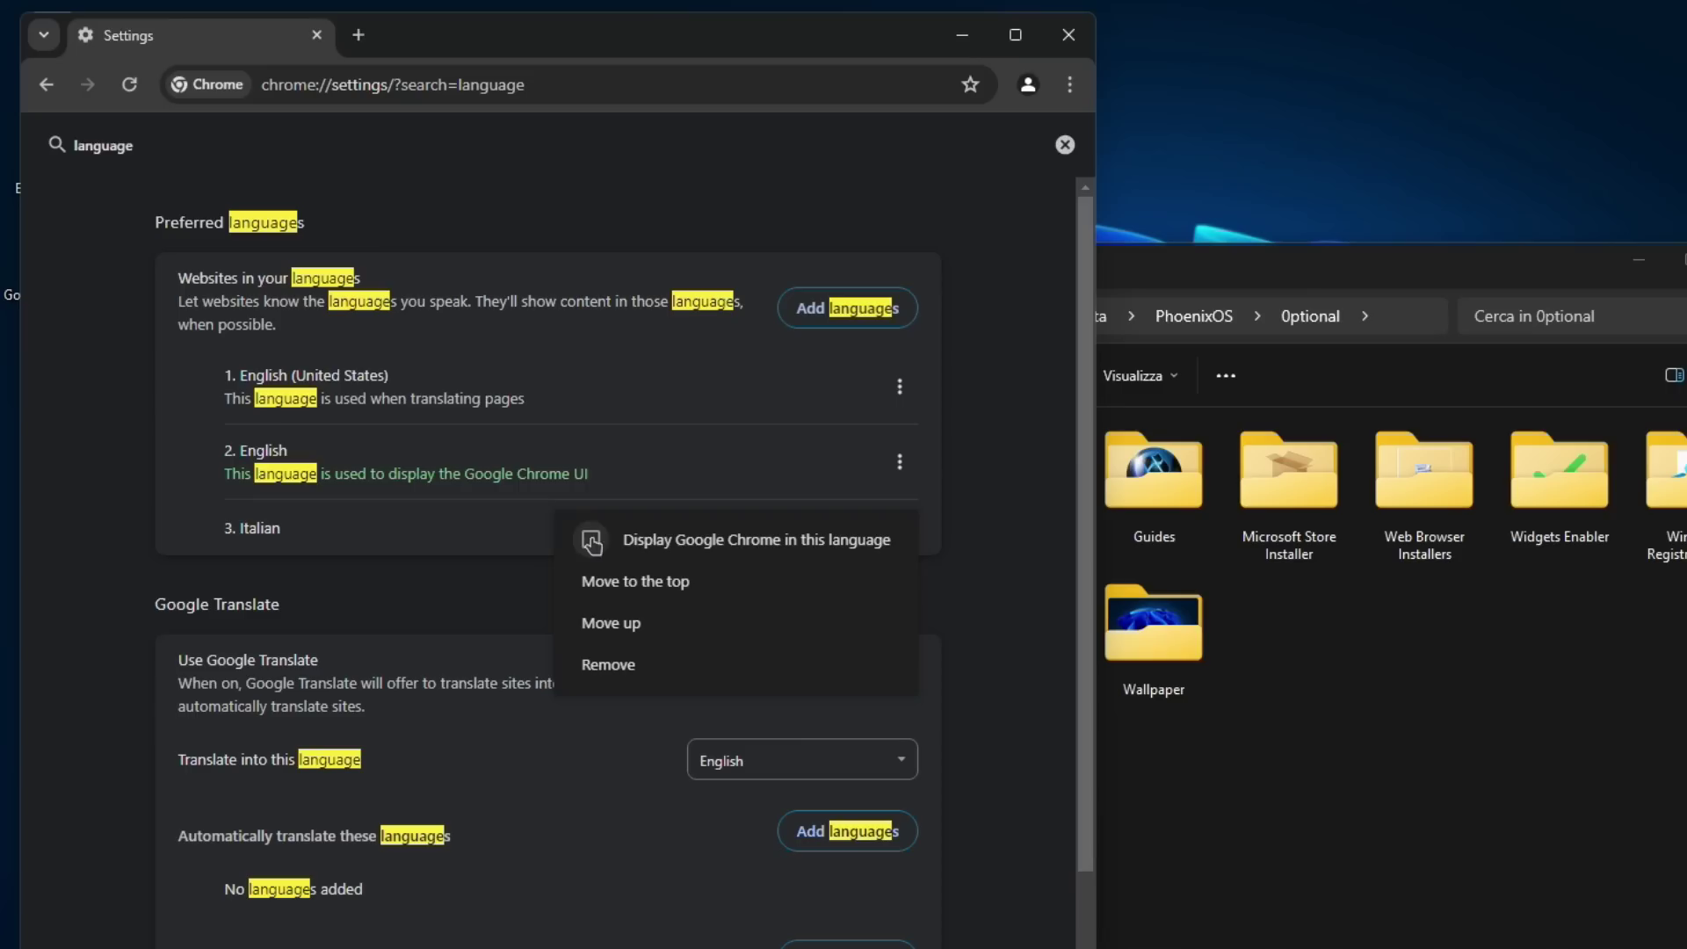
left_click(591, 542)
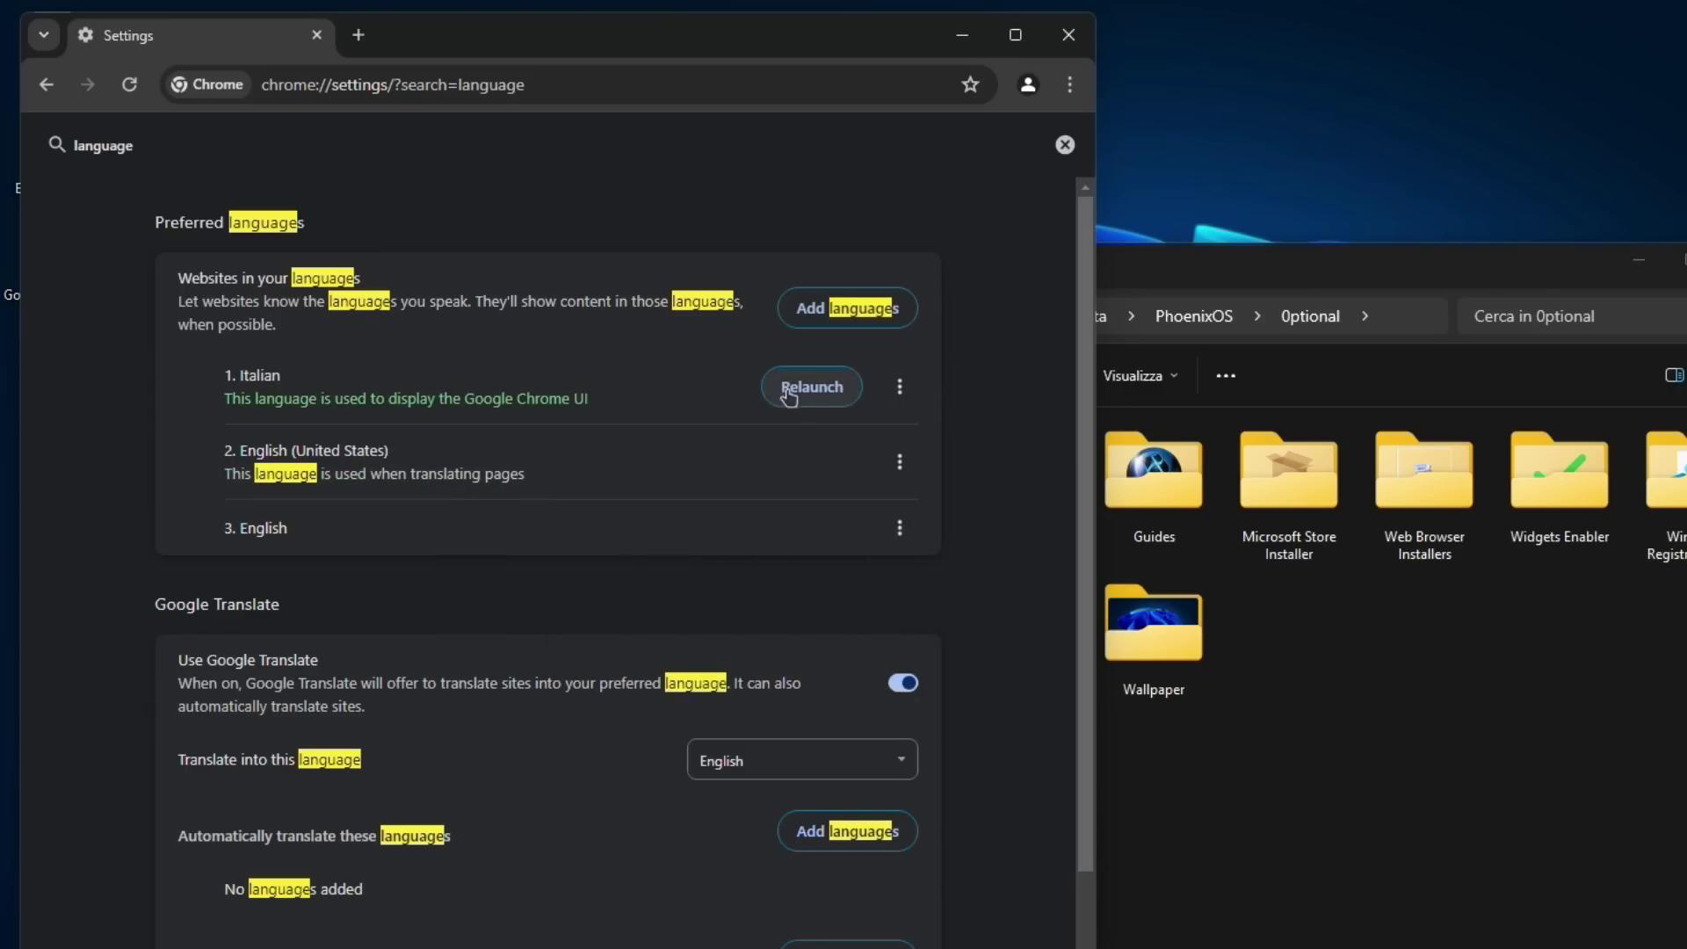
left_click(820, 393)
scroll(782, 360, "down", 10)
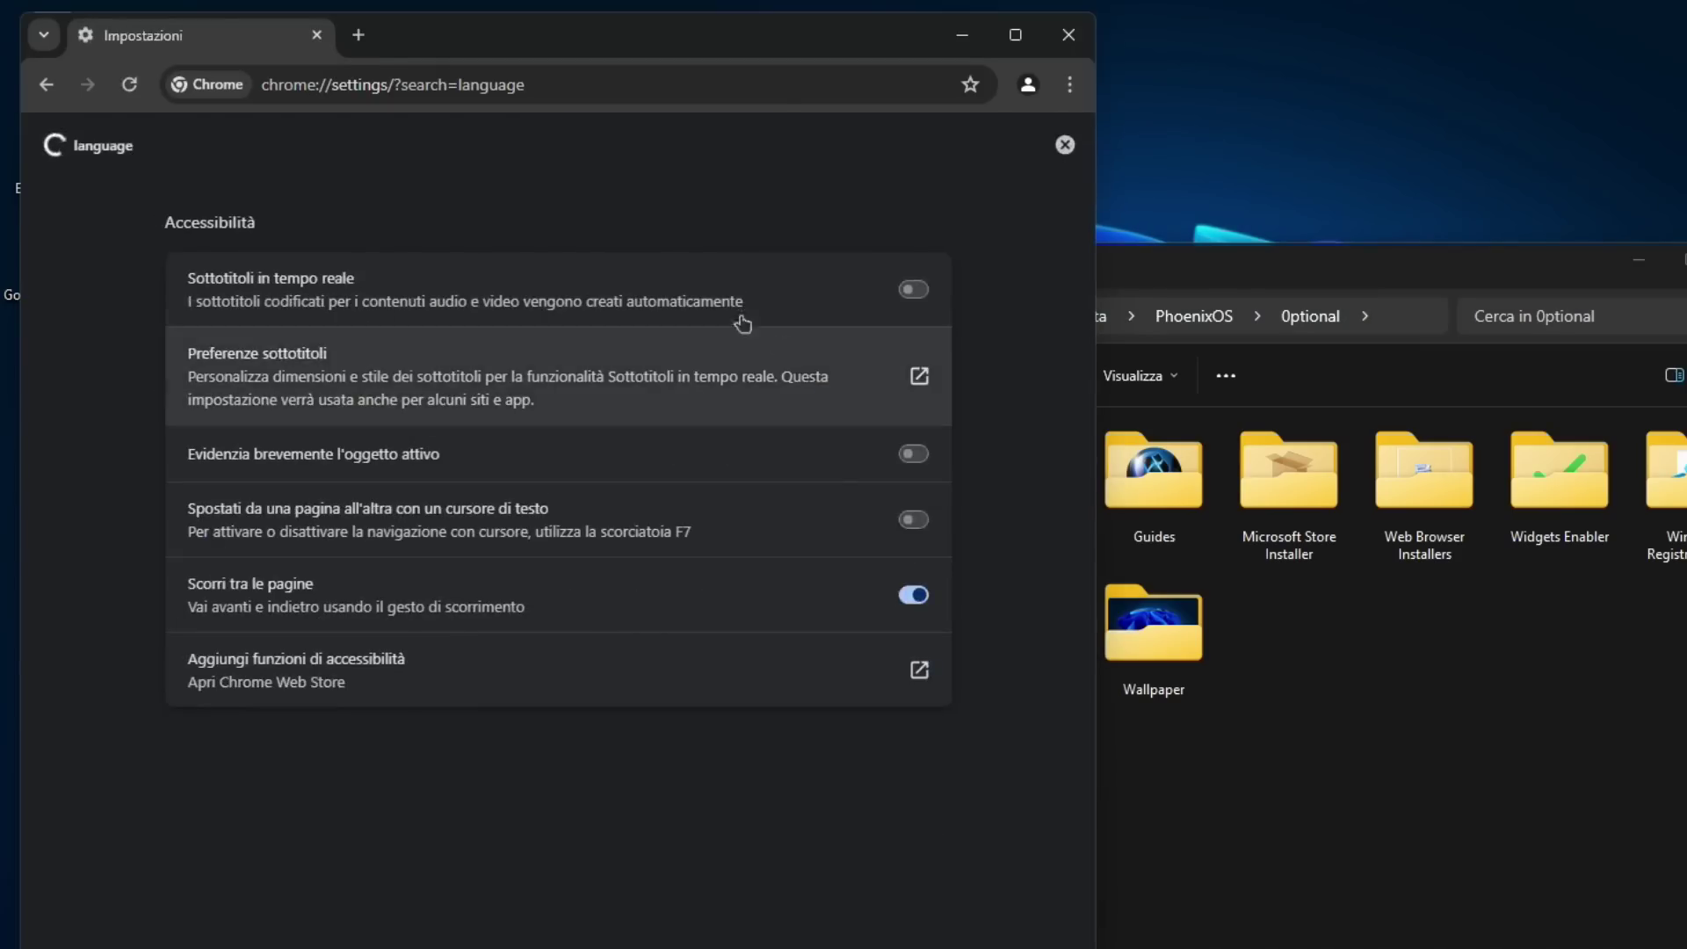